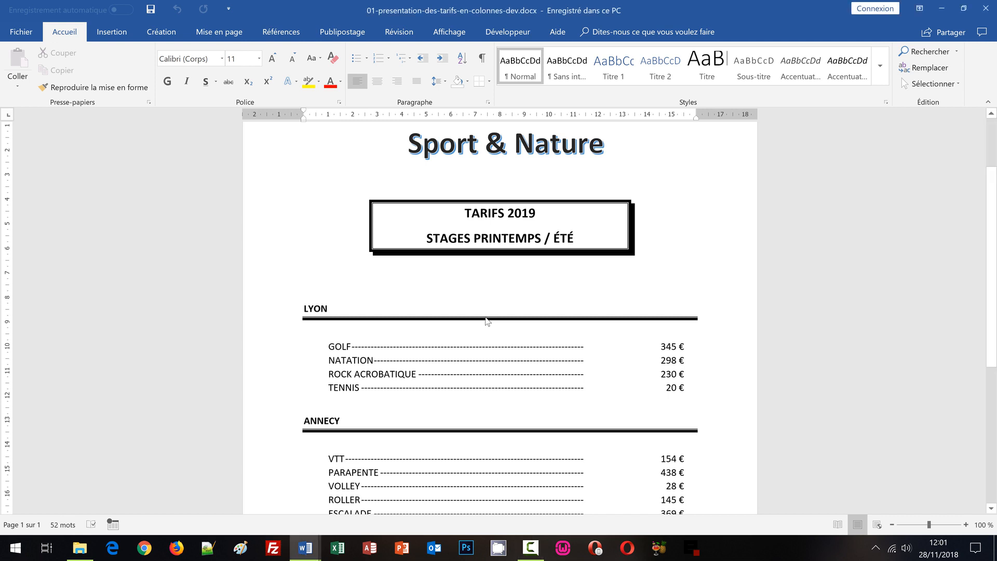
- Compare the finished price list, 01-presentation-des-tarifs-en-colonnes-dev.docx, with the unformatted 01-presentation-des-tarifs-en-colonnes.docx
scroll(486, 320, down, 5)
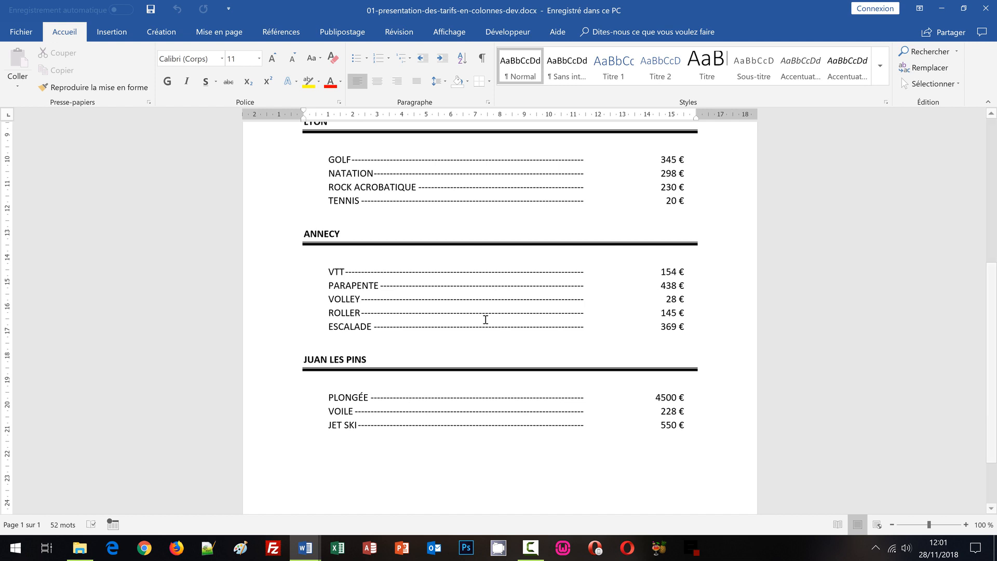
scroll(485, 320, up, 3)
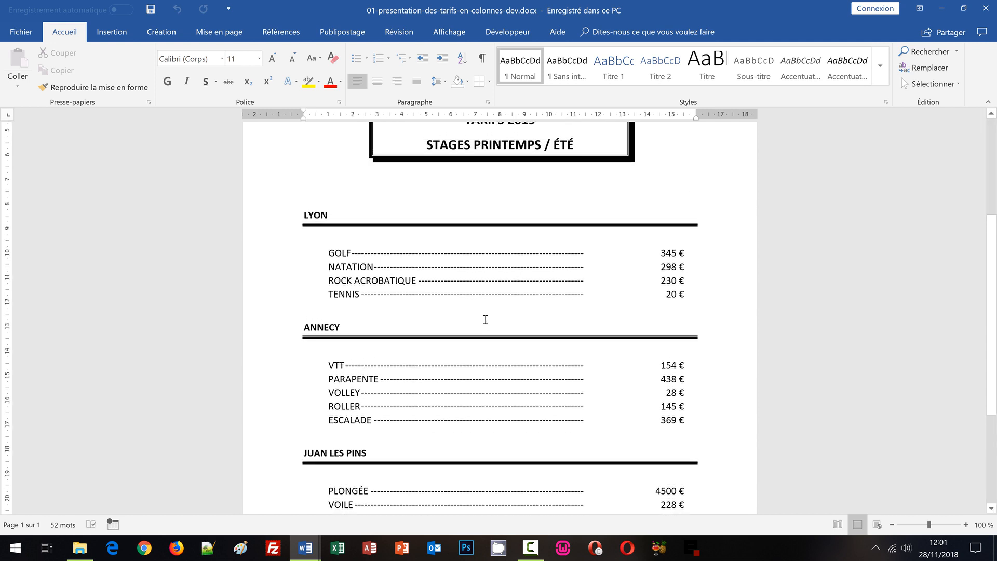
scroll(485, 320, up, 3)
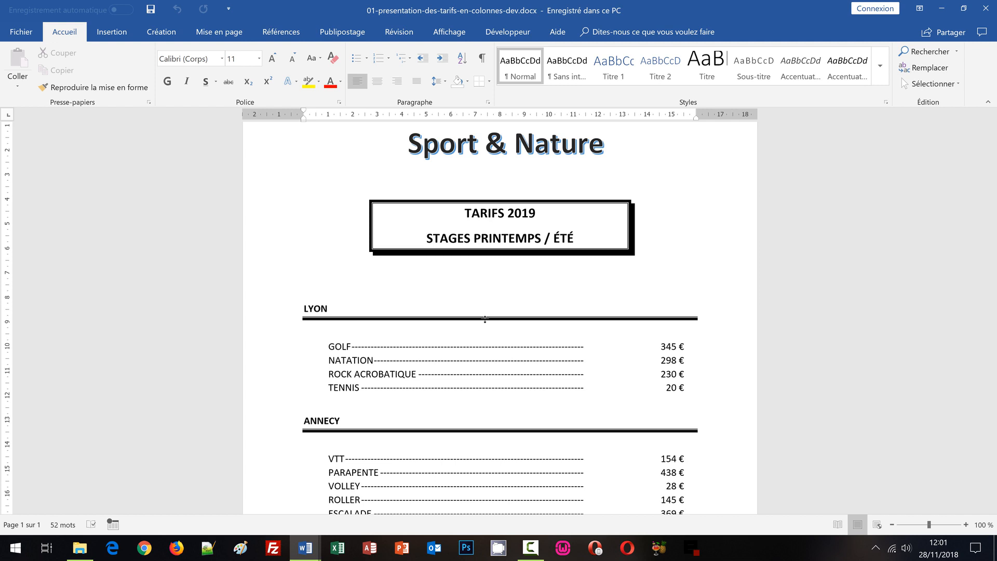
scroll(485, 319, up, 2)
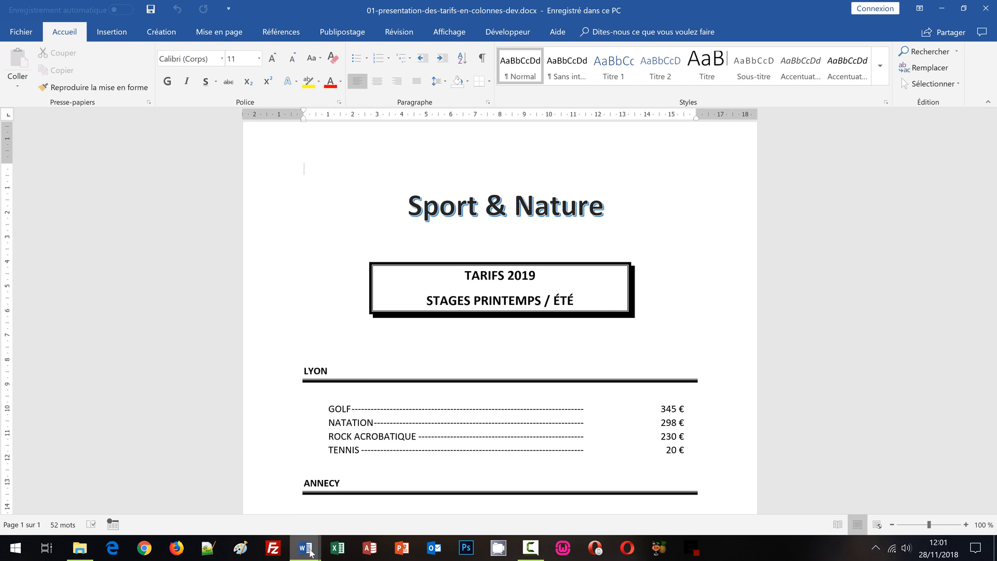
mouse_move(310, 552)
click(359, 503)
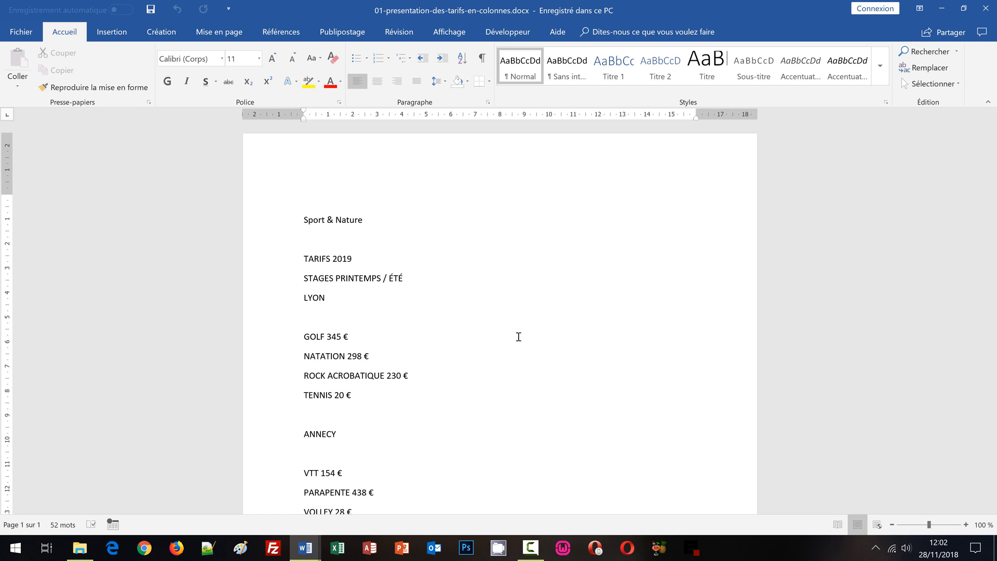
scroll(517, 337, down, 1)
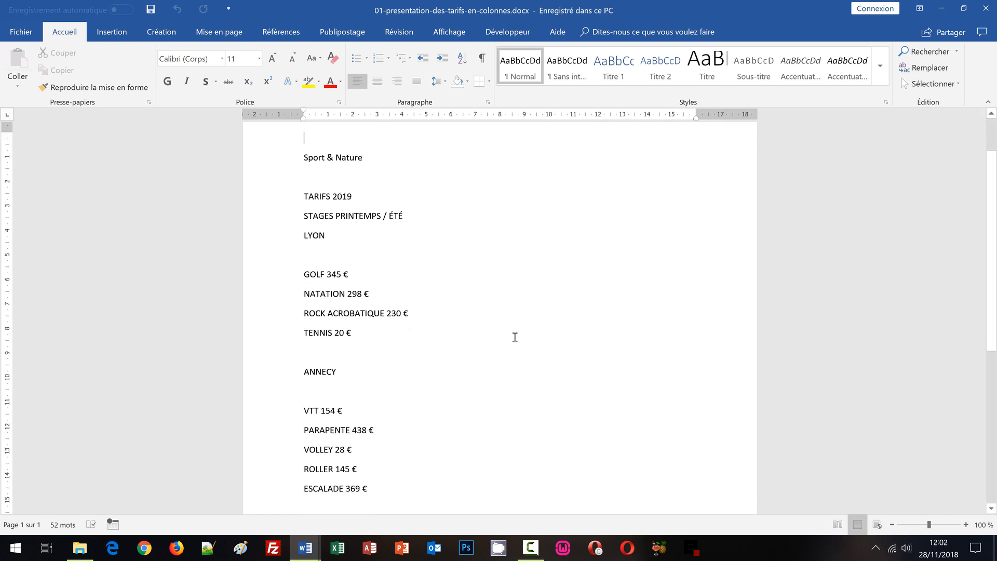
scroll(515, 337, down, 1)
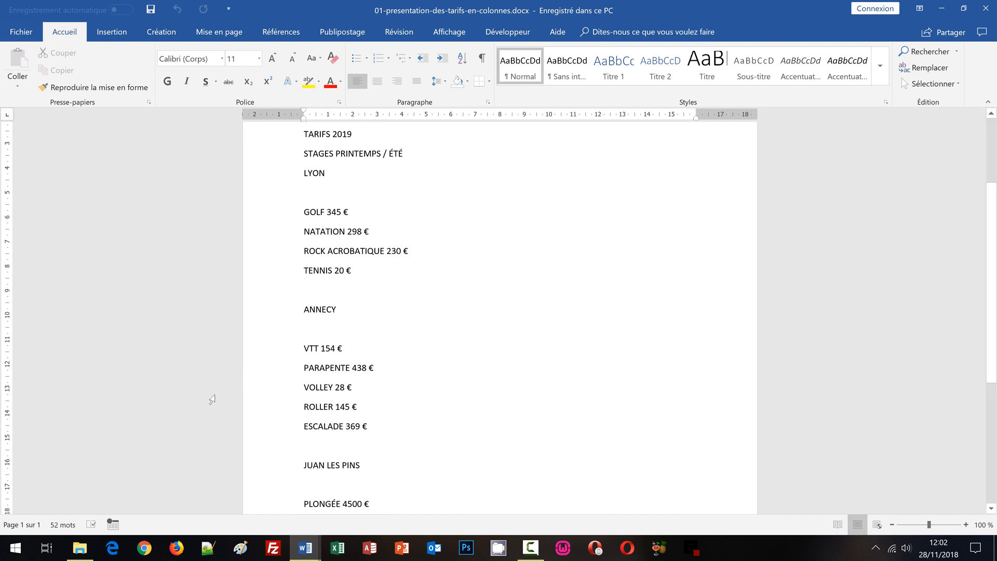
mouse_move(305, 548)
click(254, 515)
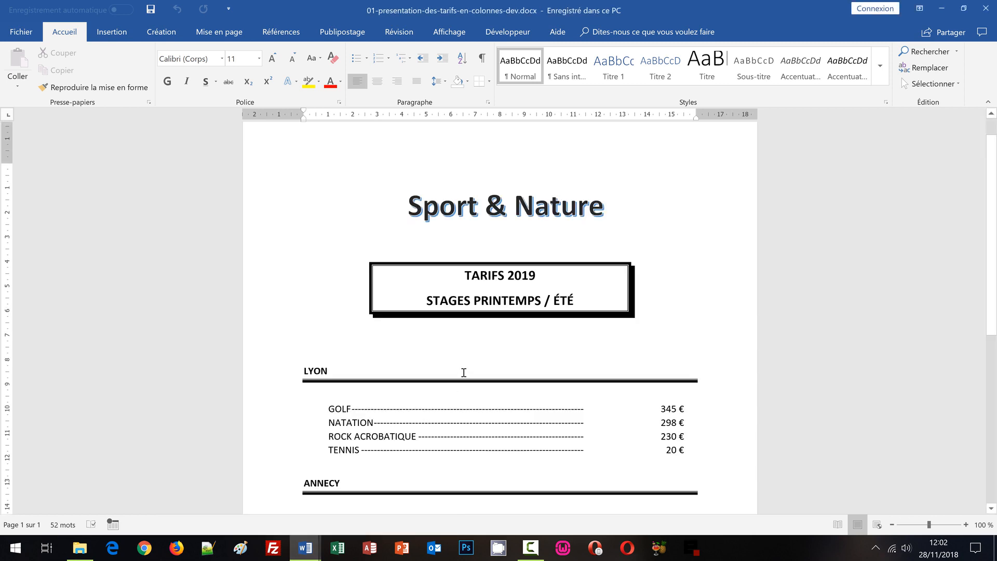
- Examine the finished document's formatting: the framed TARIFS 2019 heading, LYON heading, Sport & Nature WordArt title, and GOLF line with its price
click(492, 275)
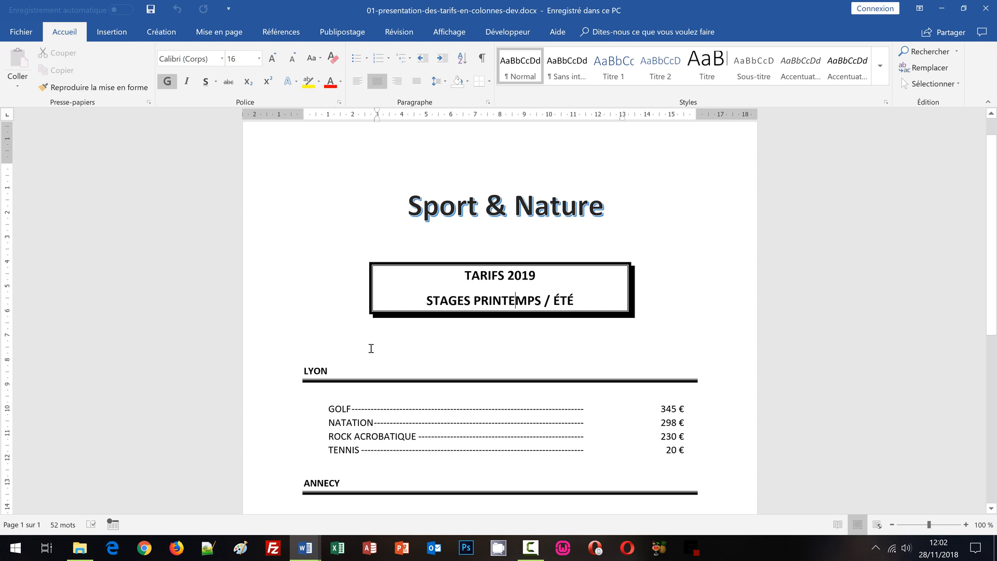
click(321, 370)
scroll(395, 372, down, 2)
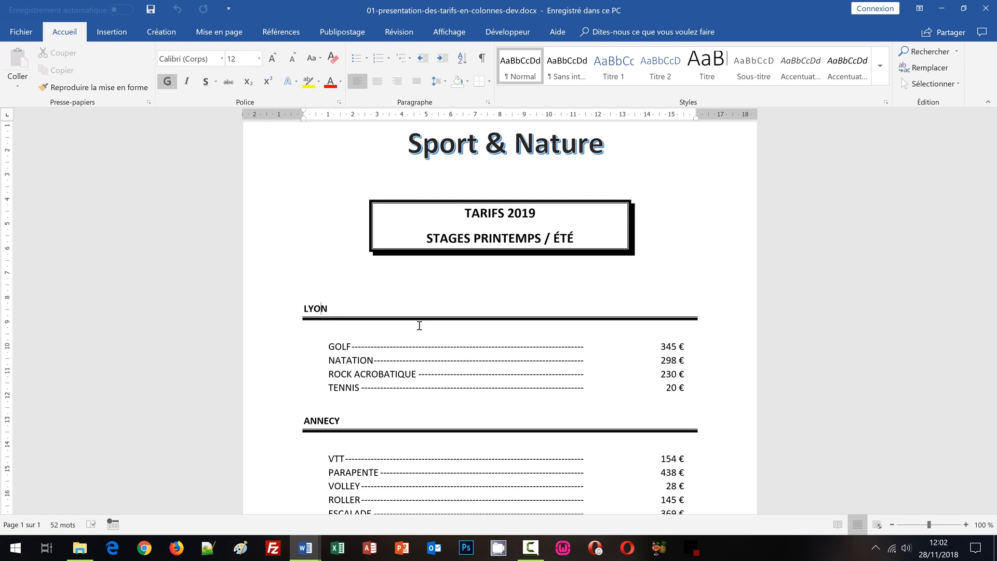
scroll(420, 325, up, 3)
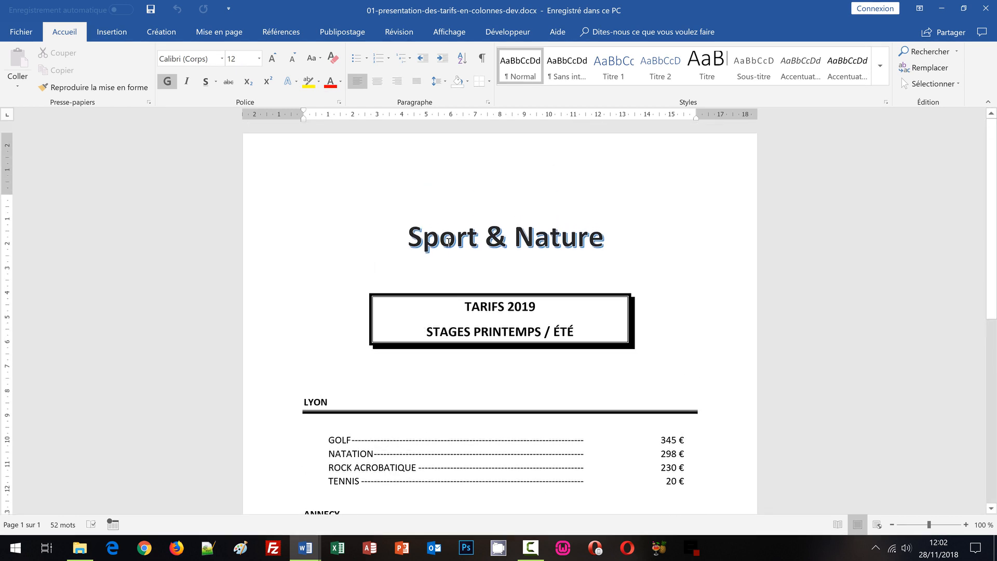
click(449, 240)
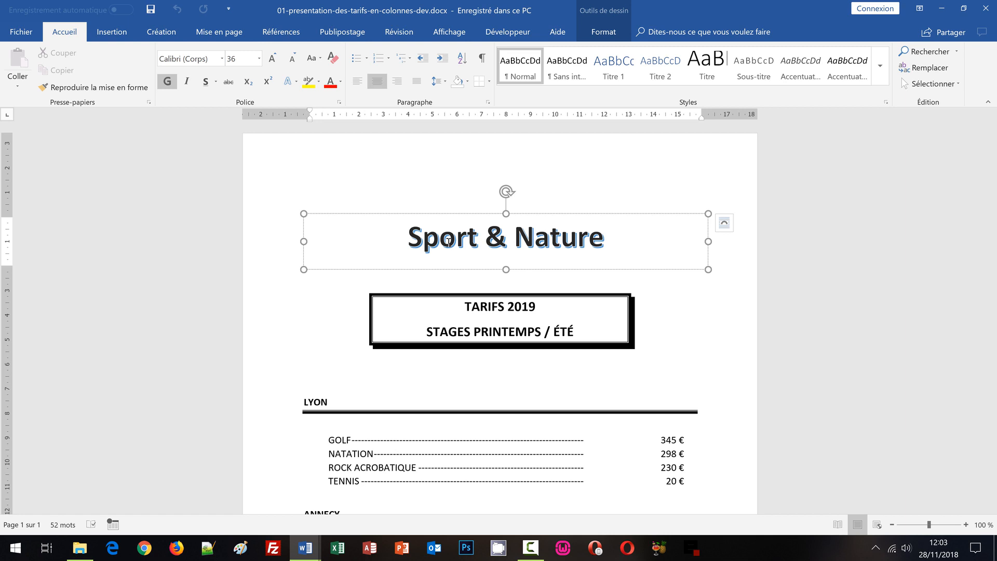
scroll(409, 357, down, 3)
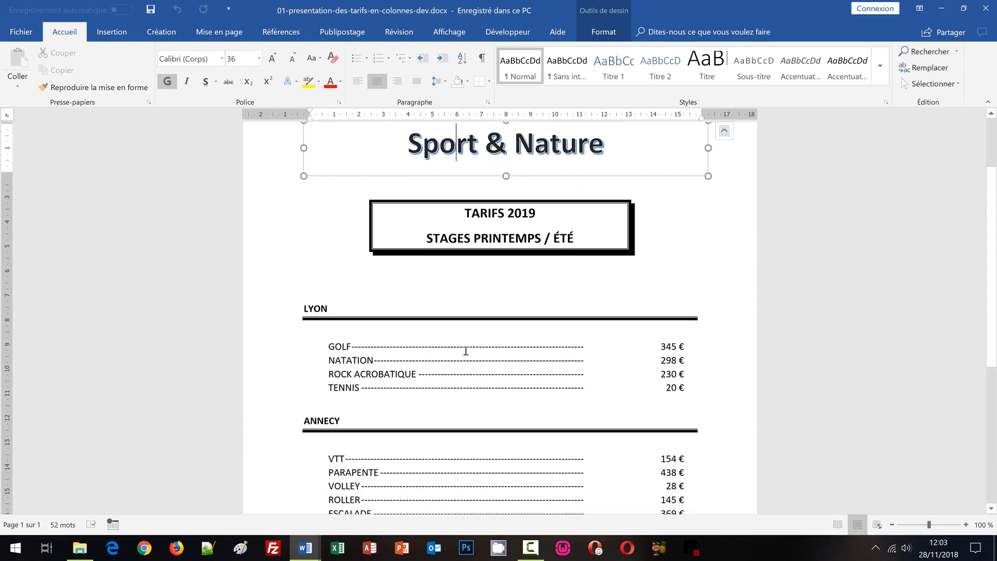
click(466, 351)
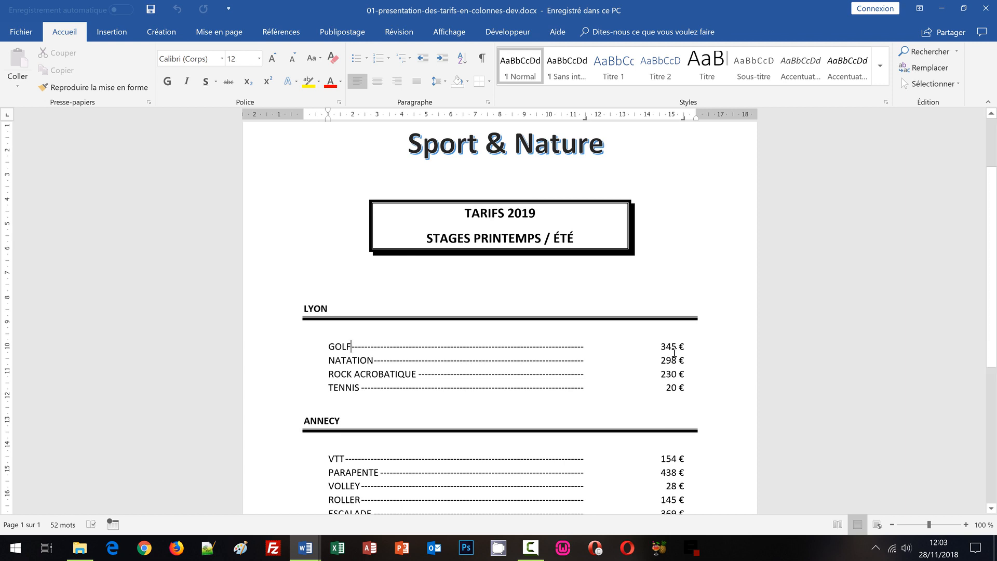
click(343, 347)
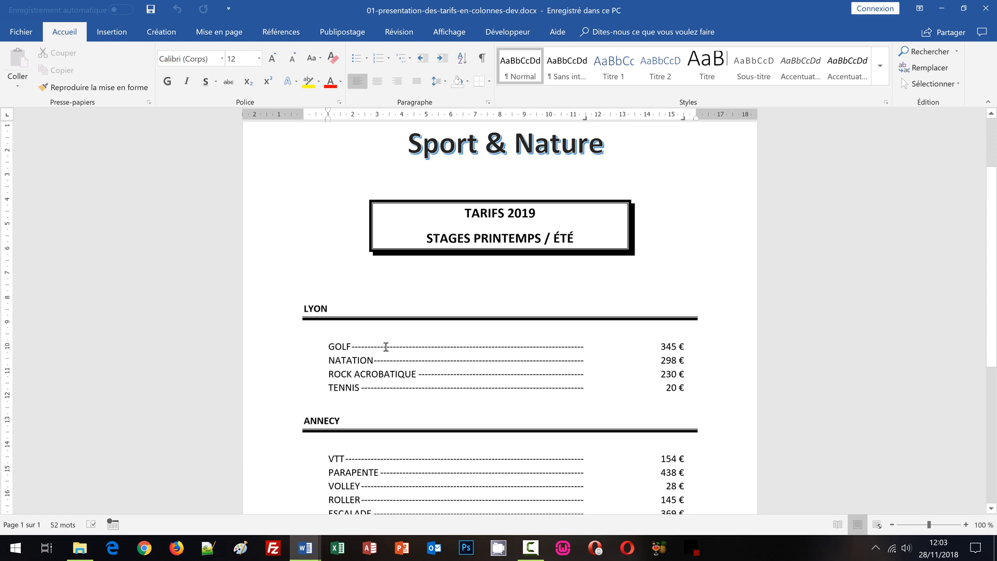
click(671, 346)
key(Left)
key(Left)
key(Left)
- Switch back to the unformatted document 01-presentation-des-tarifs-en-colonnes.docx and display its paragraph marks and hidden formatting symbols
click(305, 547)
click(383, 495)
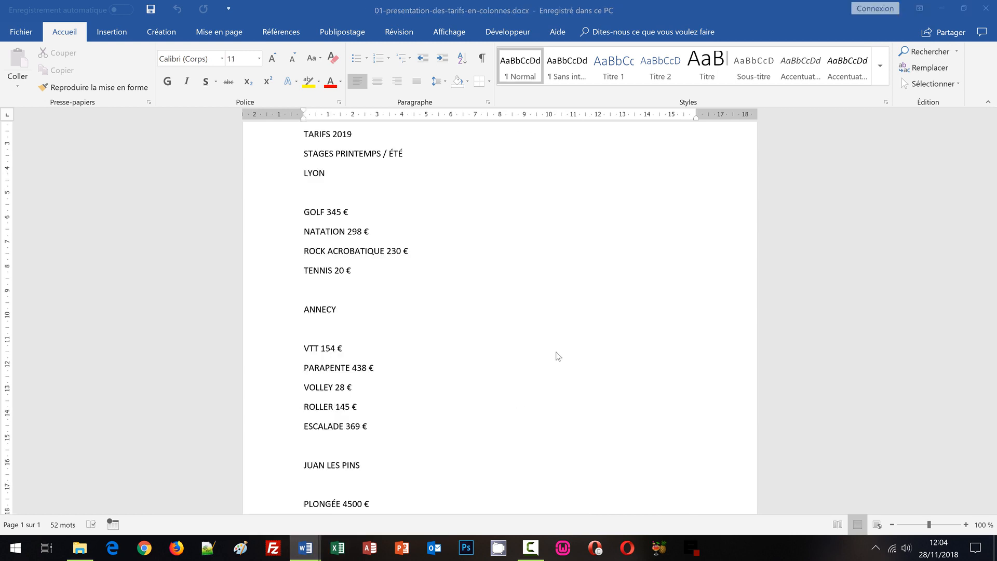
scroll(556, 352, up, 5)
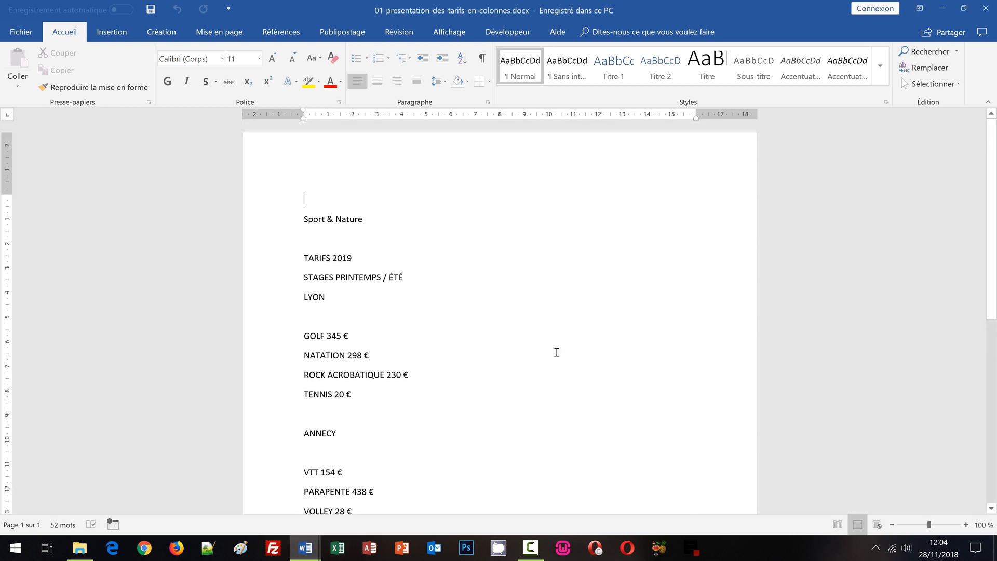
click(336, 220)
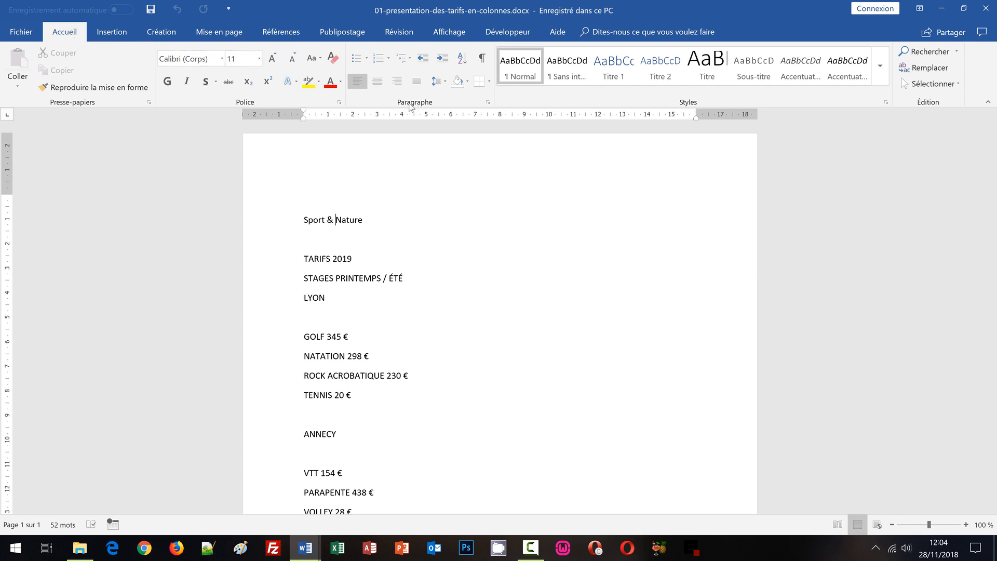
click(482, 58)
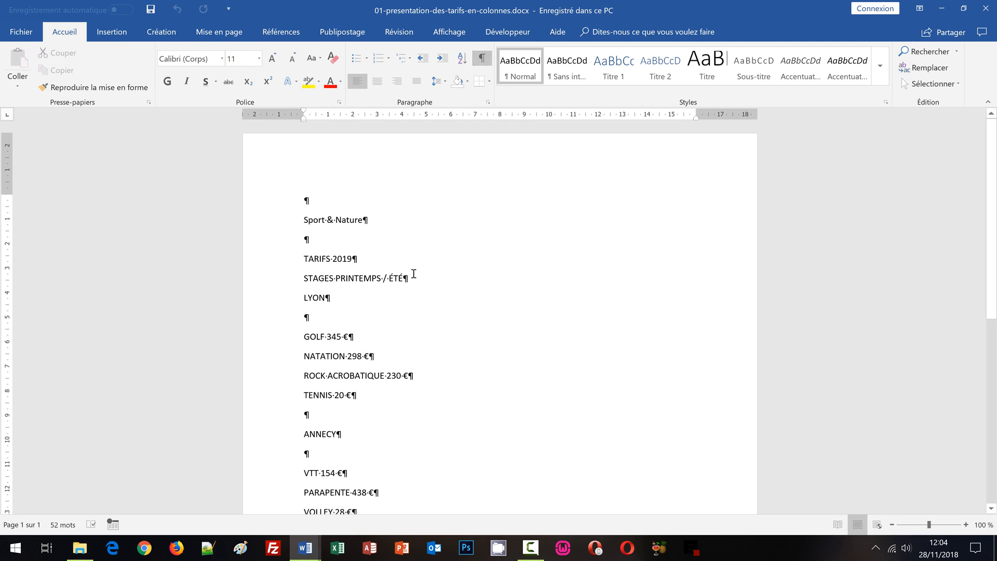
- Examine the paragraph marks at the end of the Sport & Nature line and on the empty line below it
drag(365, 218, 367, 219)
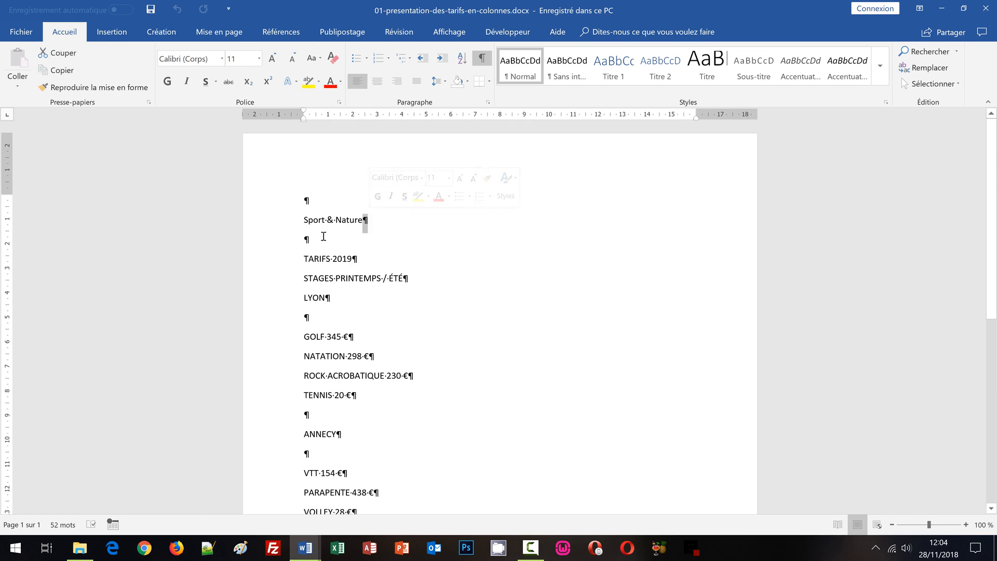
drag(304, 239, 316, 237)
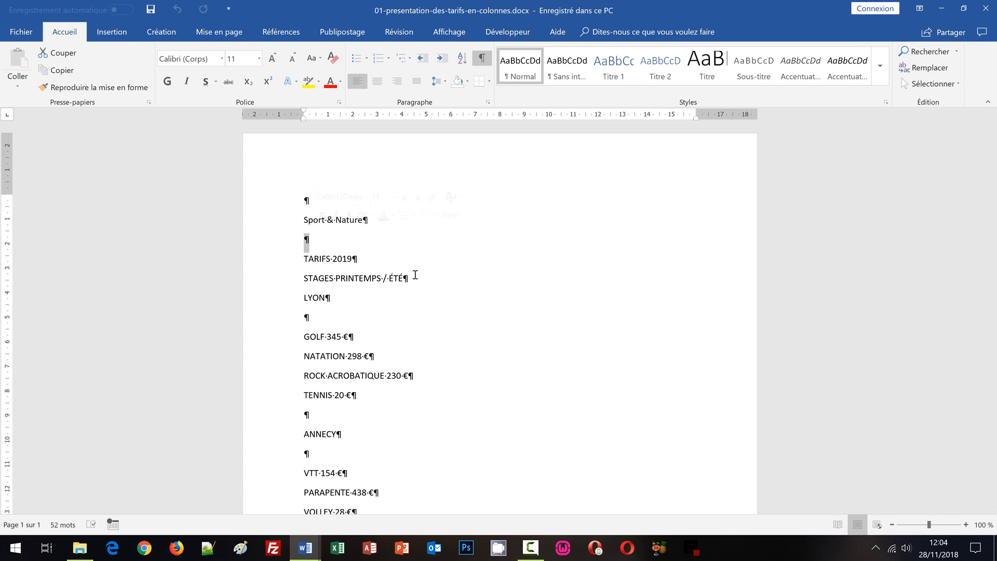
click(329, 250)
click(354, 243)
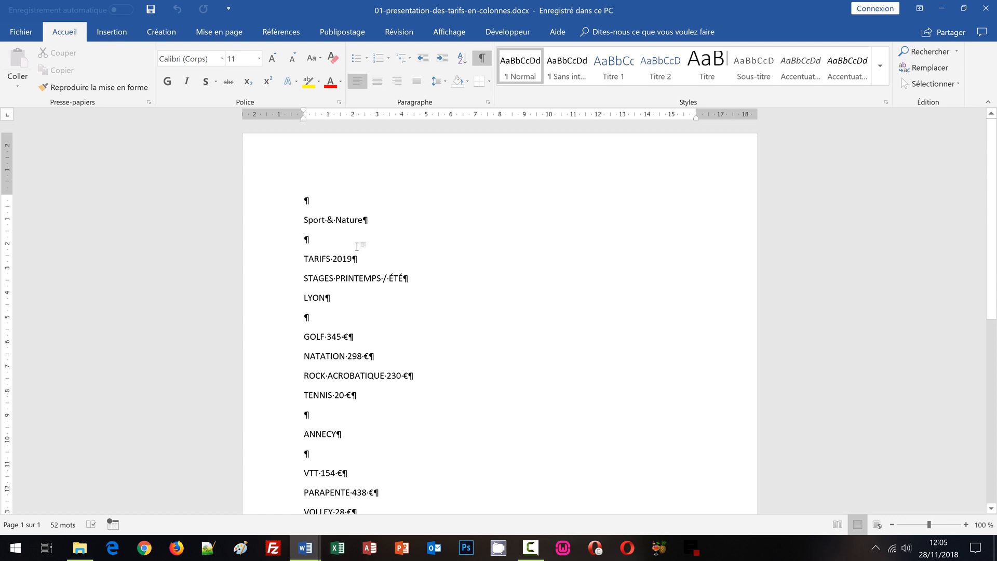
- Convert the Sport & Nature line into WordArt using the black-filled style with a blue shadow
click(319, 221)
click(277, 208)
click(281, 225)
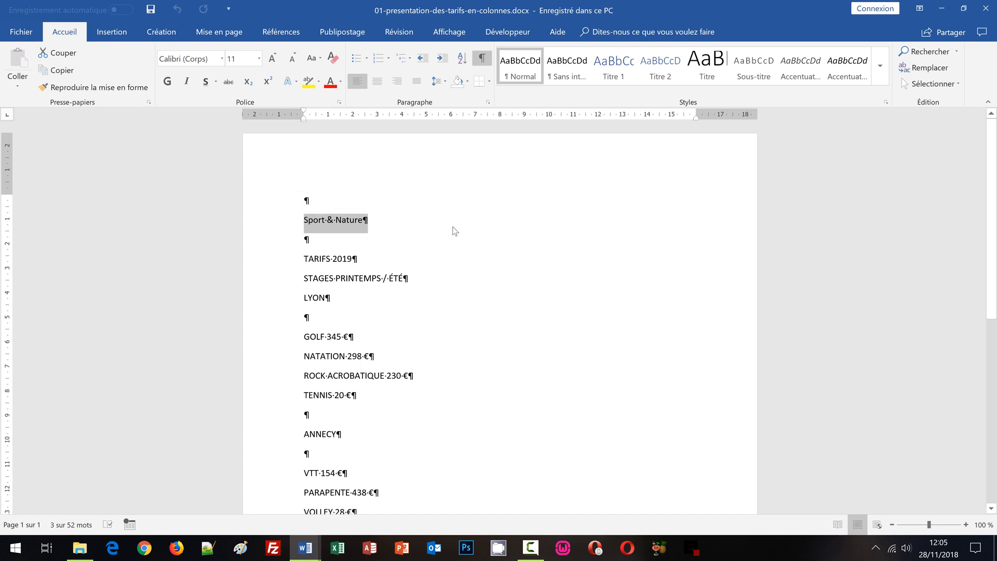
click(121, 36)
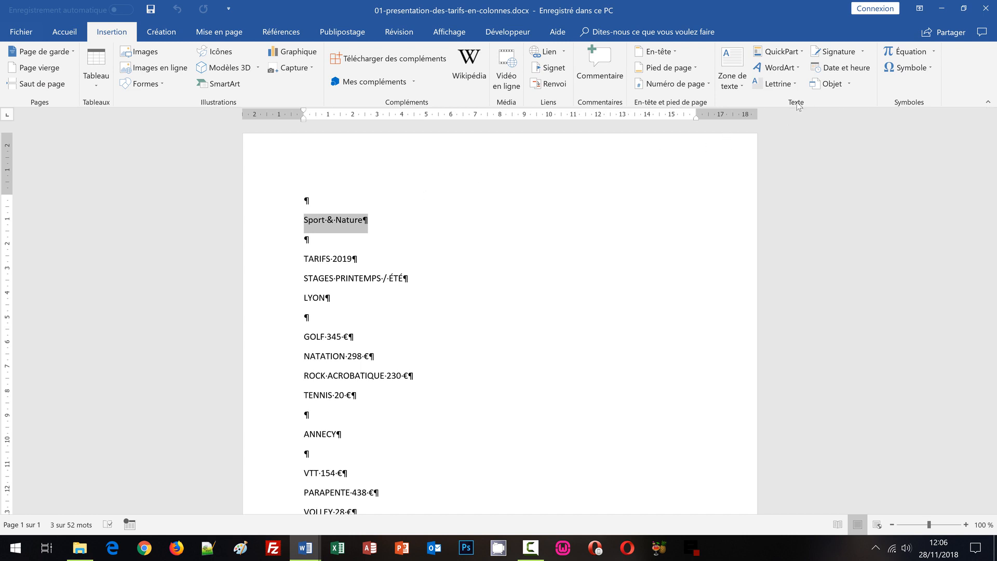
click(792, 69)
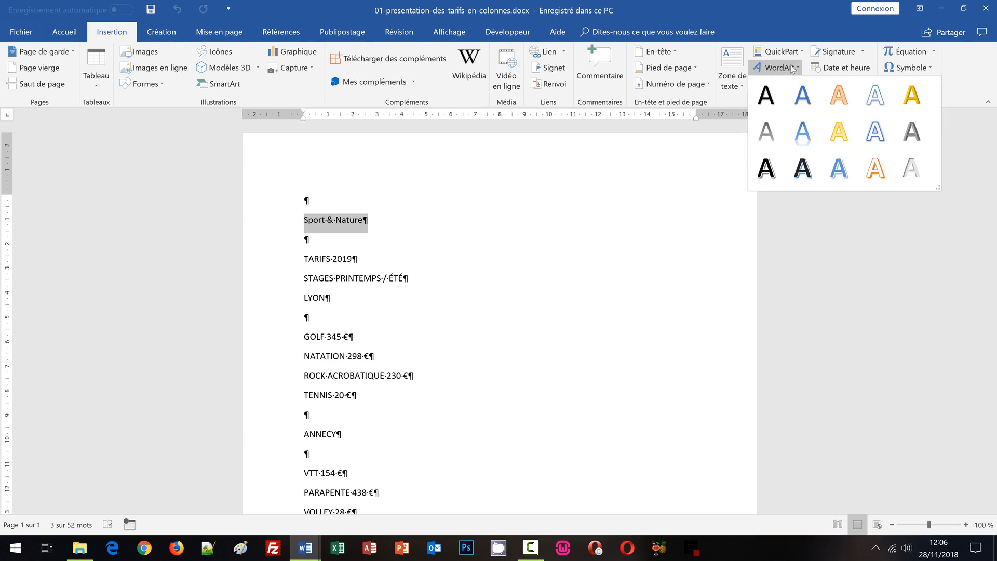
click(802, 172)
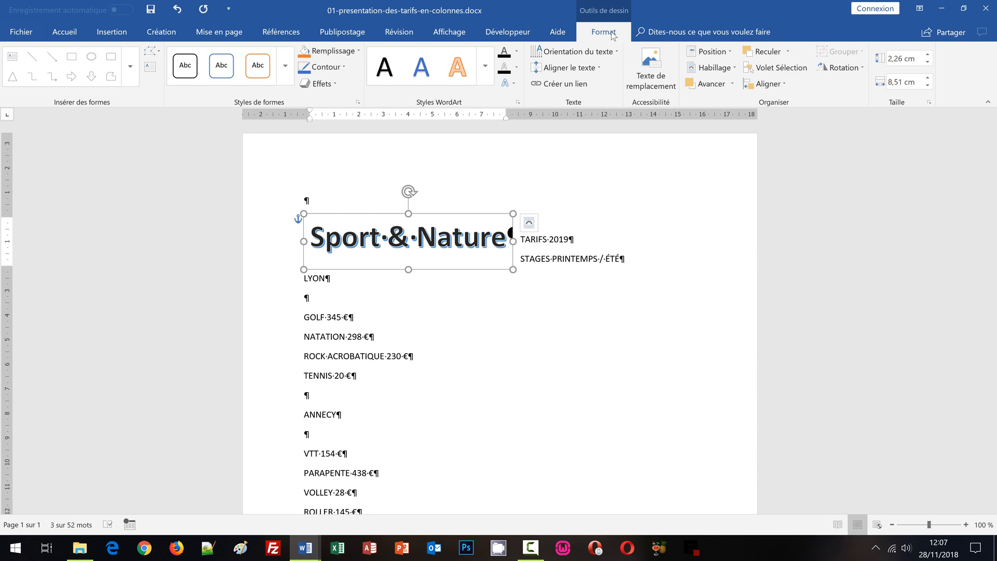
click(582, 241)
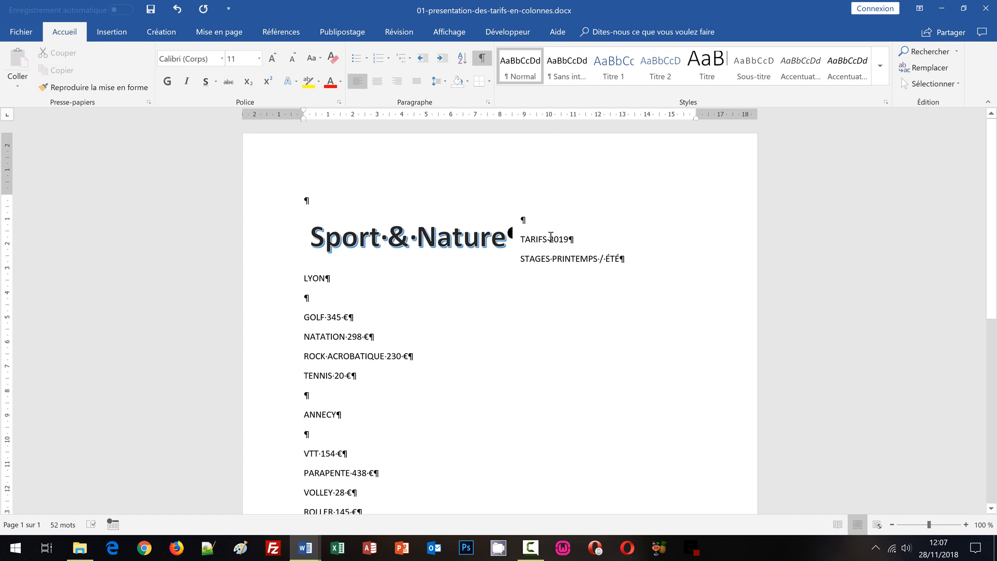
- Set the Sport & Nature WordArt's text wrapping to Haut et bas
click(438, 237)
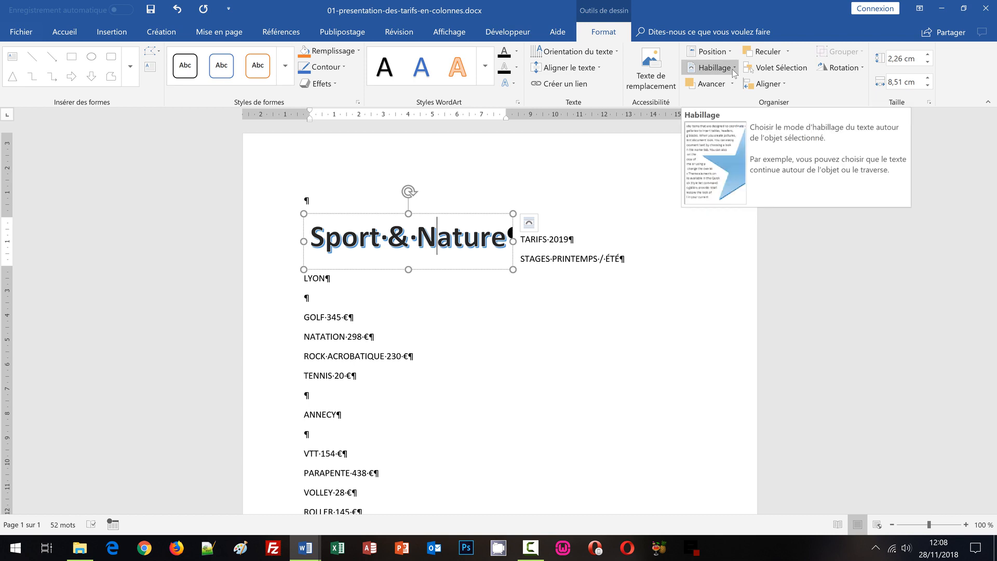
click(529, 223)
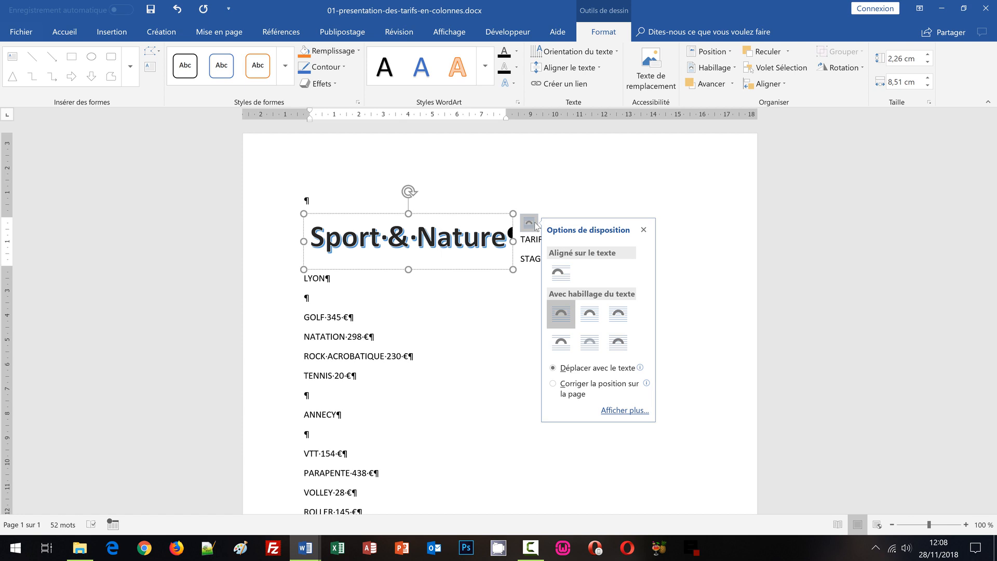
click(723, 69)
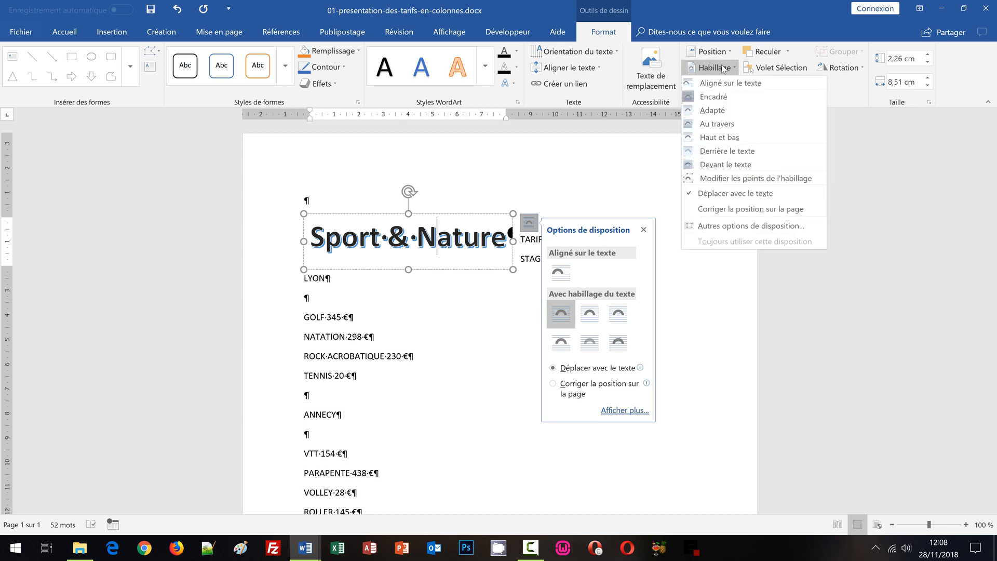
click(713, 142)
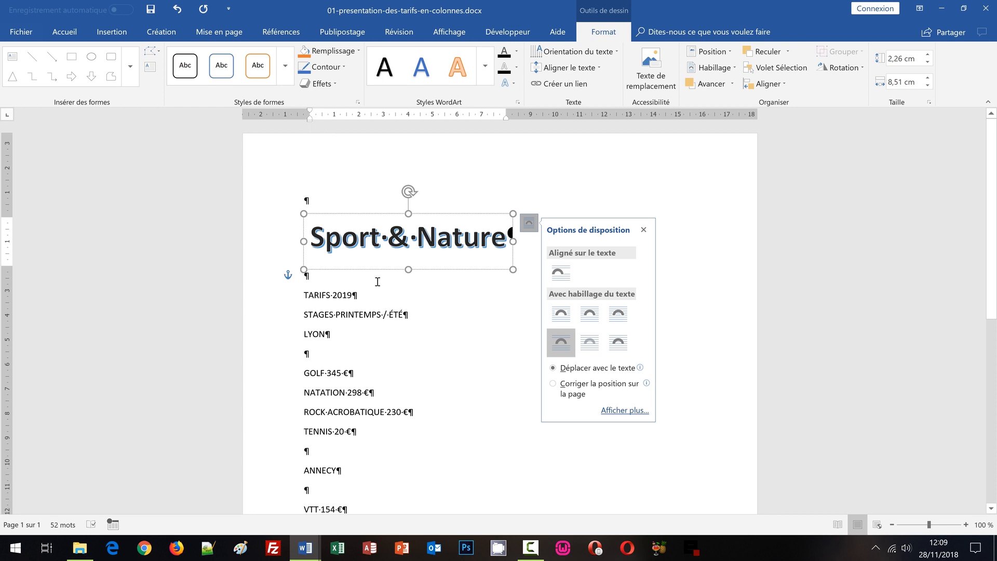
click(381, 325)
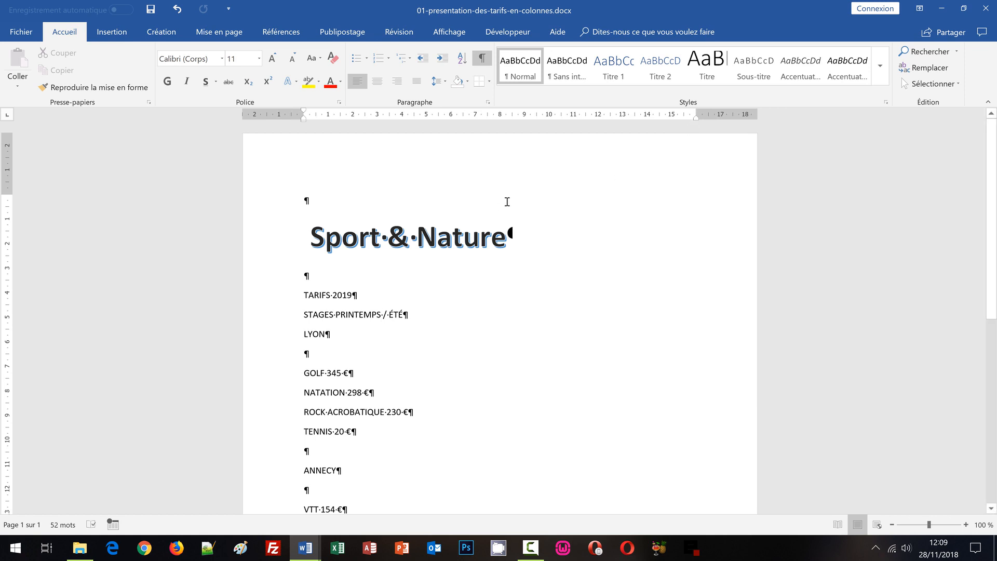
- Widen the Sport & Nature WordArt frame to about 16 cm so it spans the page's text width
click(454, 40)
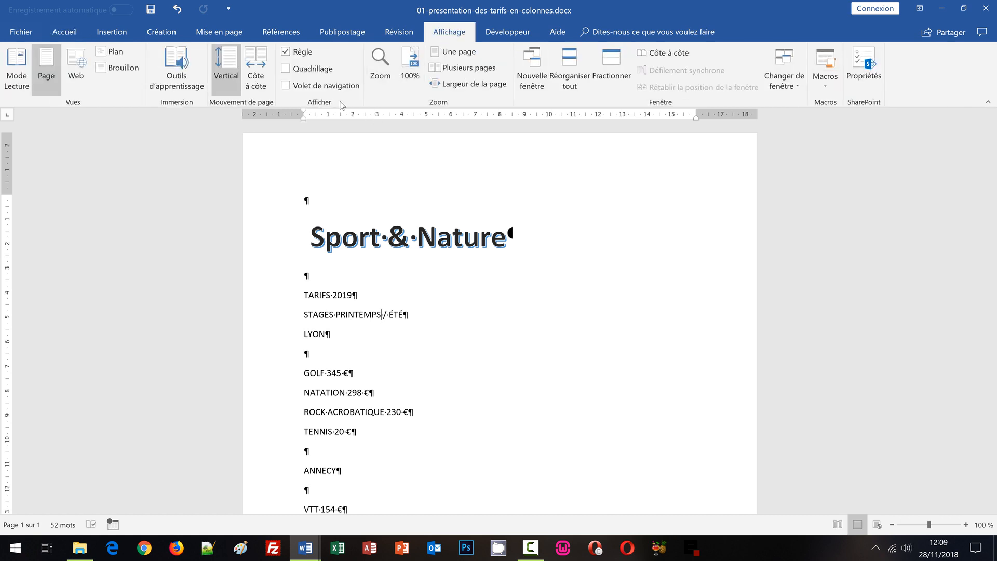
click(66, 32)
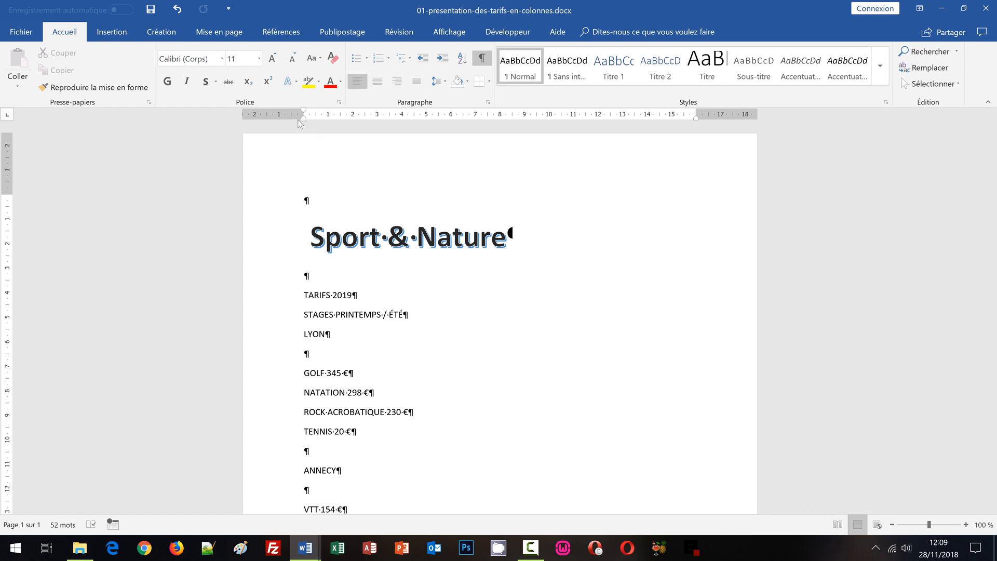
click(363, 242)
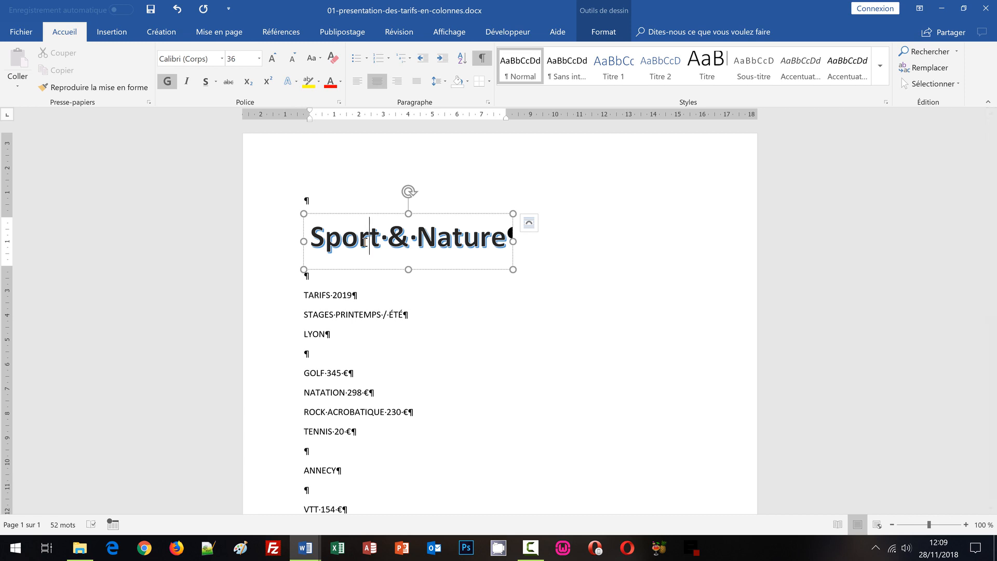
click(451, 239)
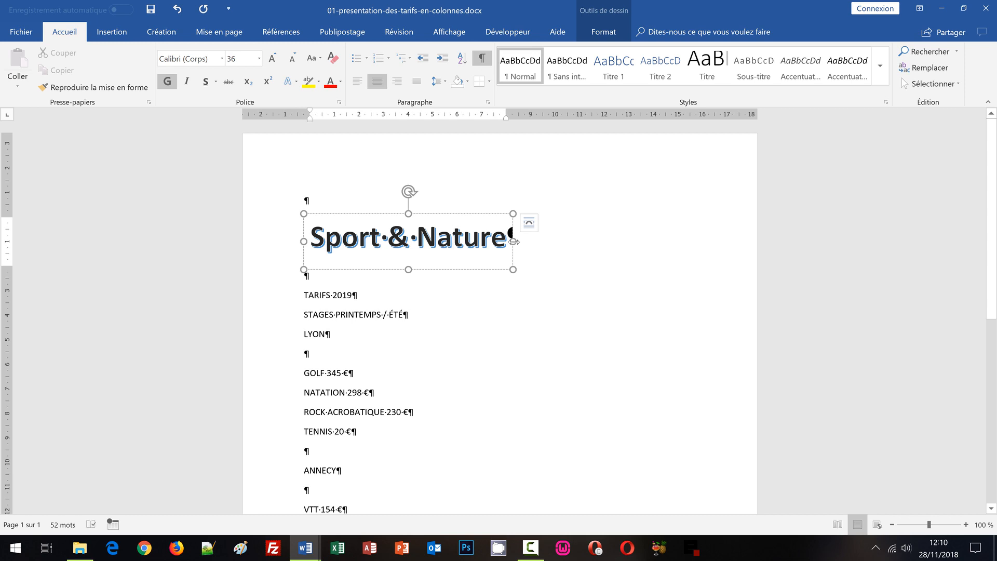
drag(513, 241, 706, 232)
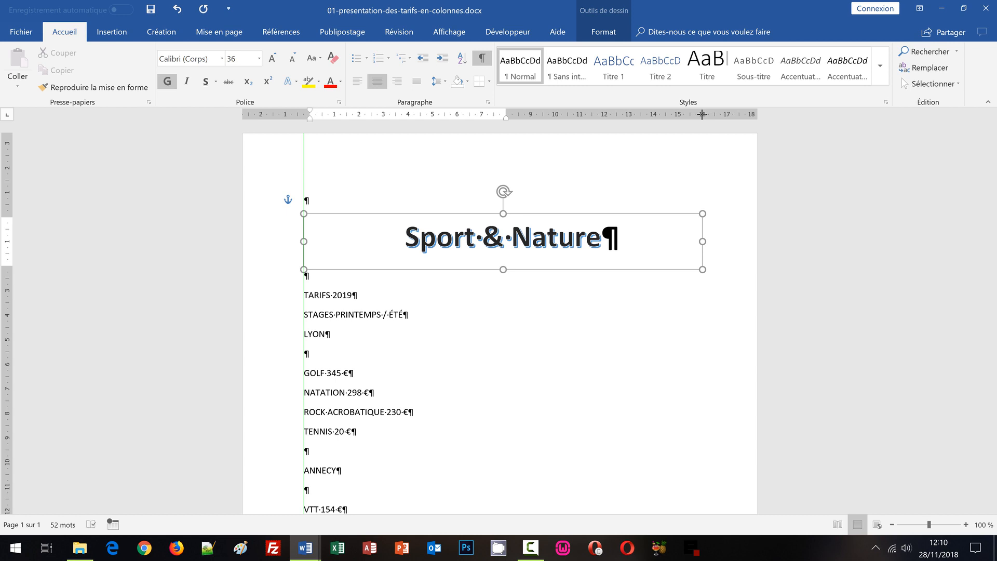
drag(702, 115, 702, 115)
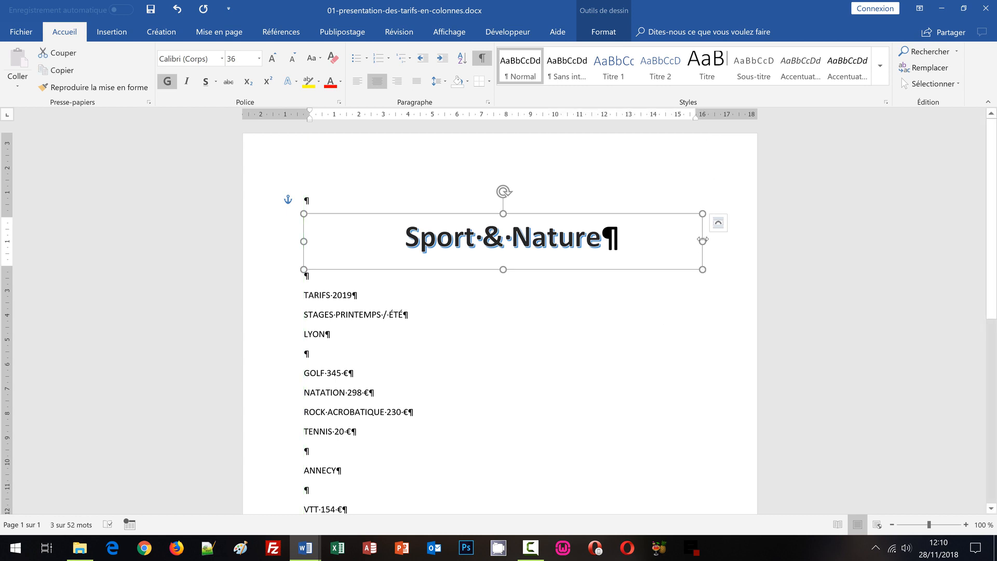
drag(702, 241, 705, 240)
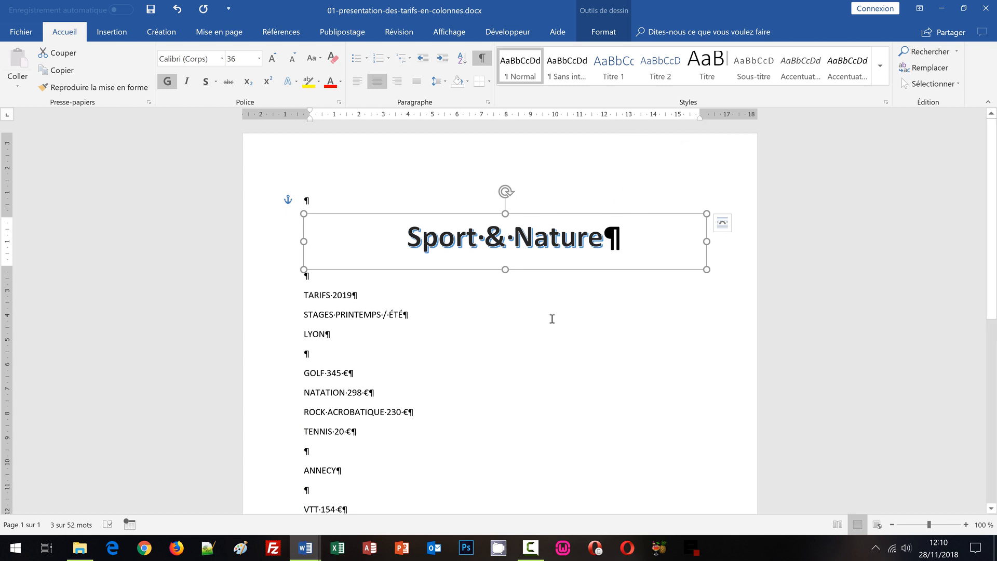
click(523, 244)
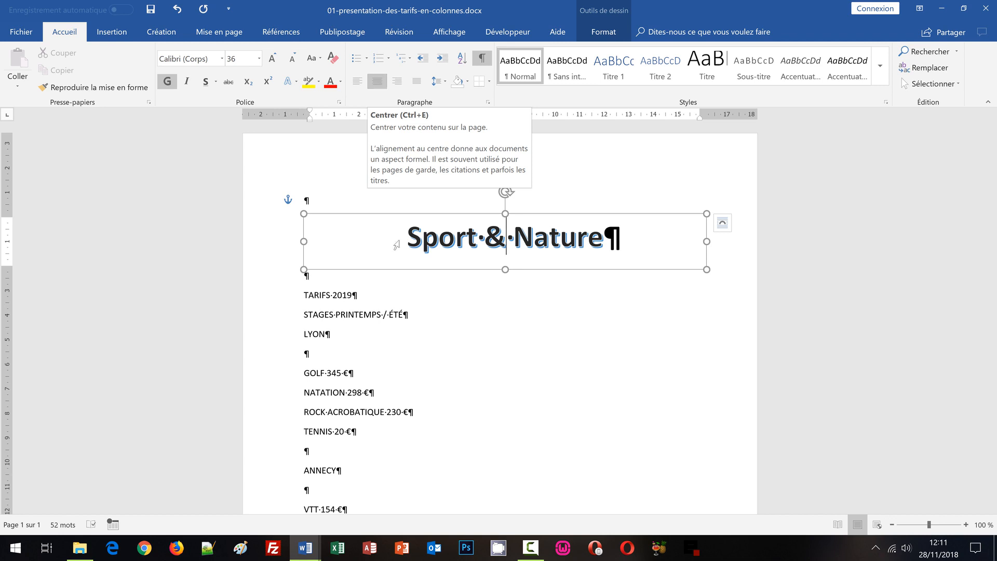
click(466, 302)
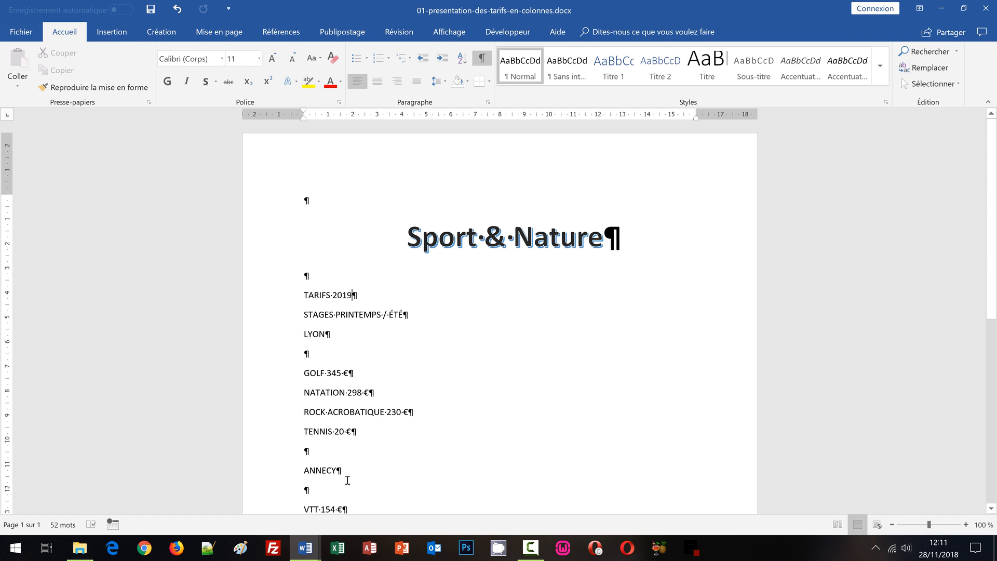
- Compare the TARIFS 2019 frame in the finished model 01-presentation-des-tarifs-en-colonnes-dev.docx with the working document, and return to the working document
mouse_move(306, 548)
click(258, 483)
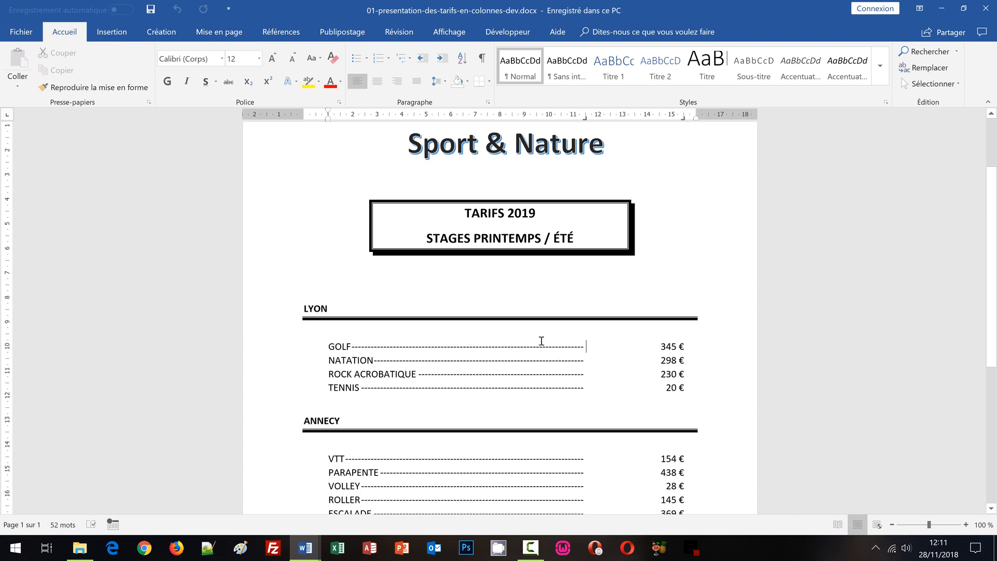
mouse_move(313, 553)
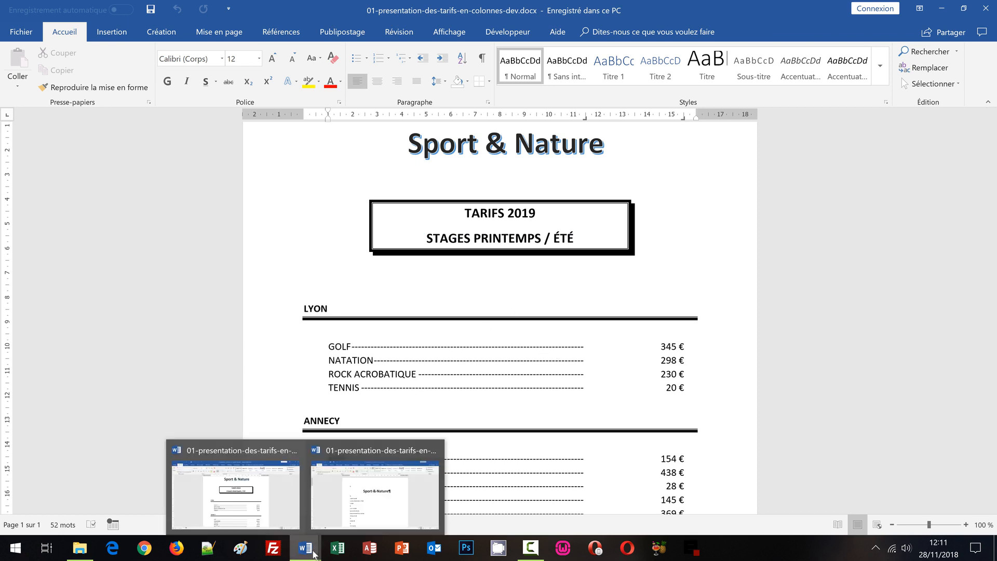
click(383, 499)
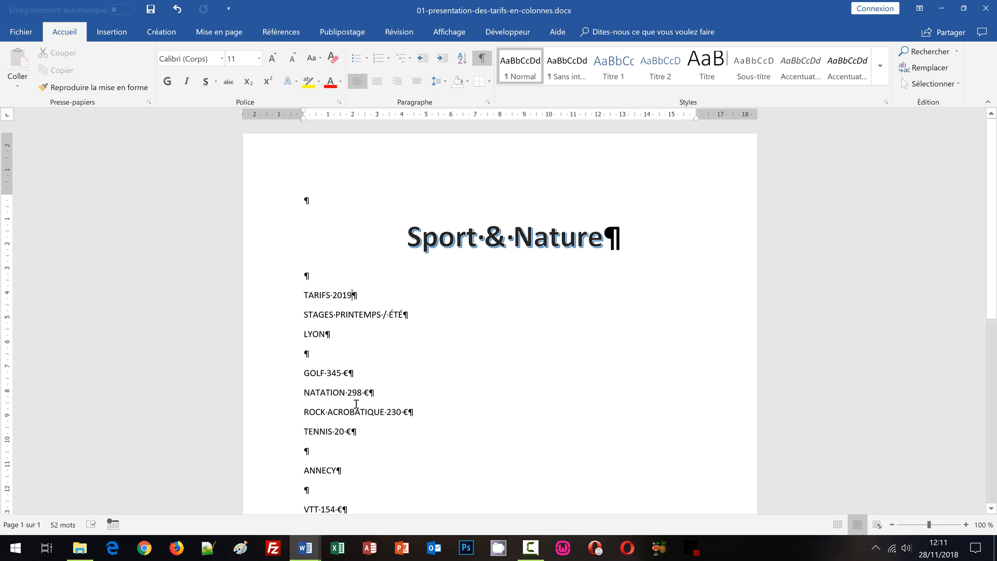
mouse_move(305, 548)
click(270, 506)
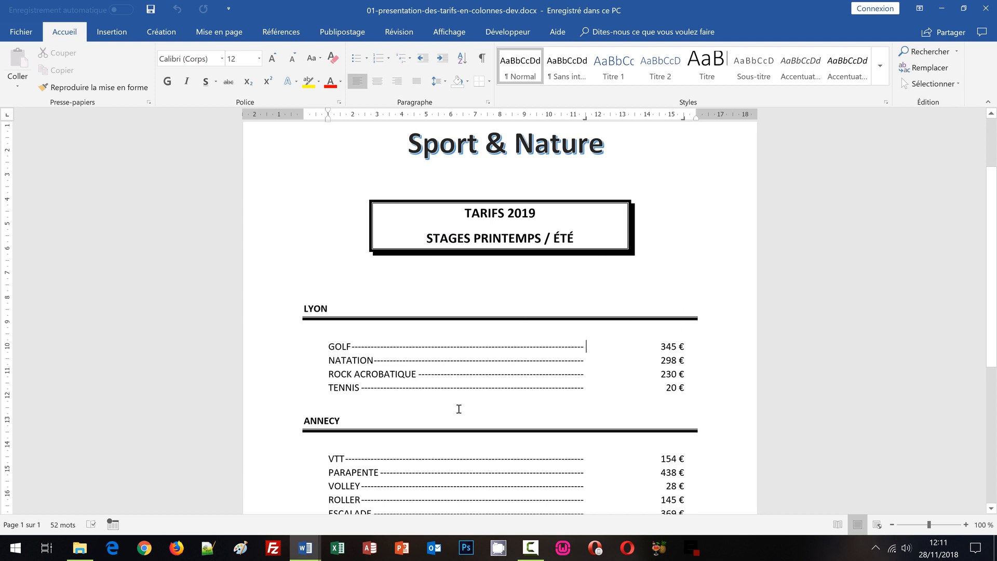
mouse_move(305, 547)
click(379, 448)
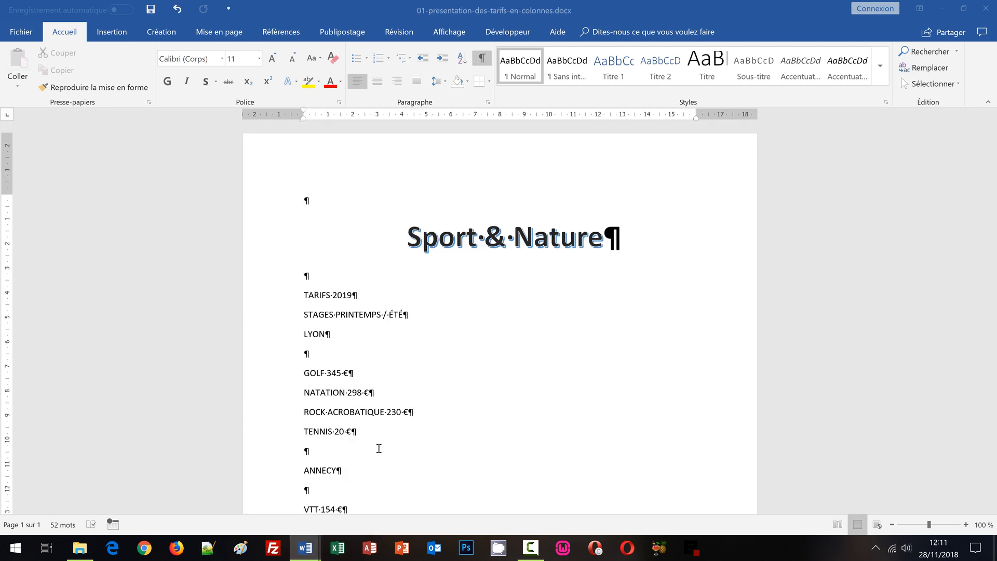
- Frame the TARIFS 2019 and STAGES PRINTEMPS / ÉTÉ paragraphs with an Ombre border in a 3 pt thick-and-thin line style
scroll(415, 332, down, 2)
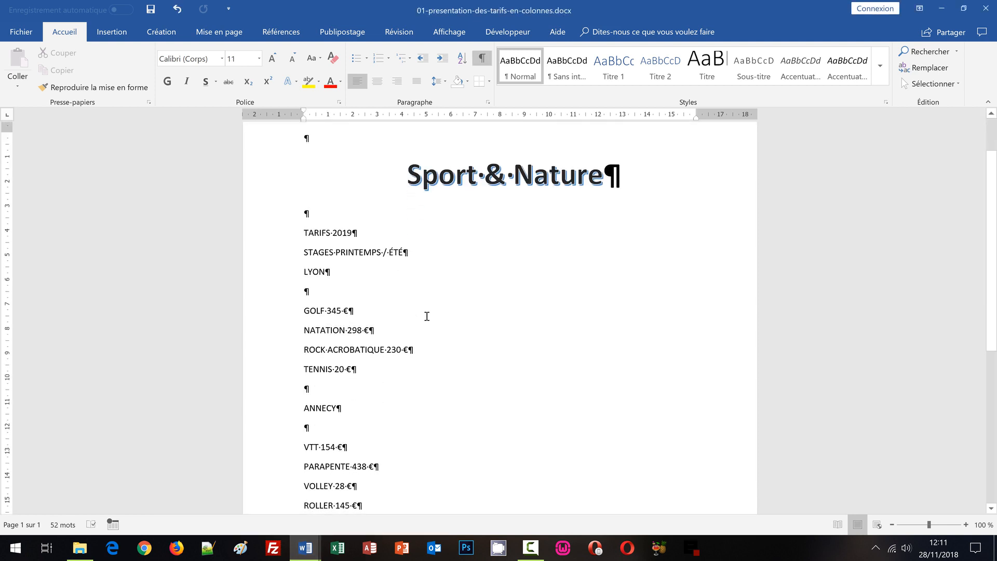
click(277, 239)
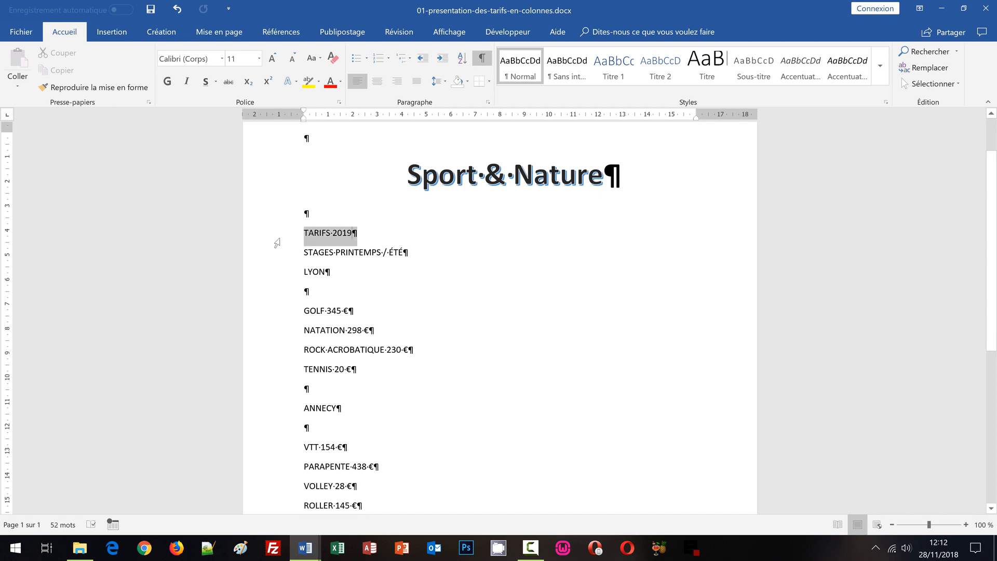
shift+click(277, 253)
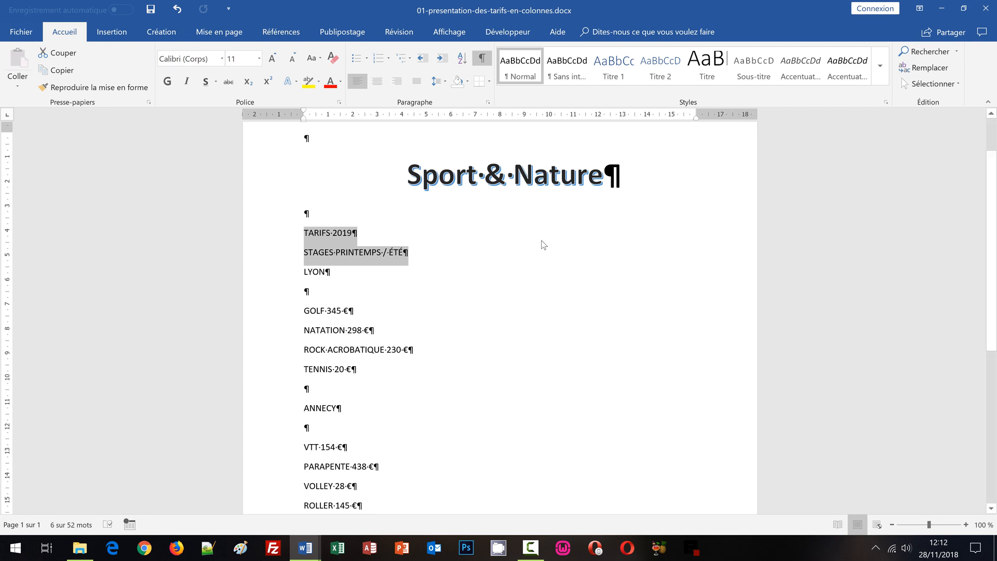
click(490, 82)
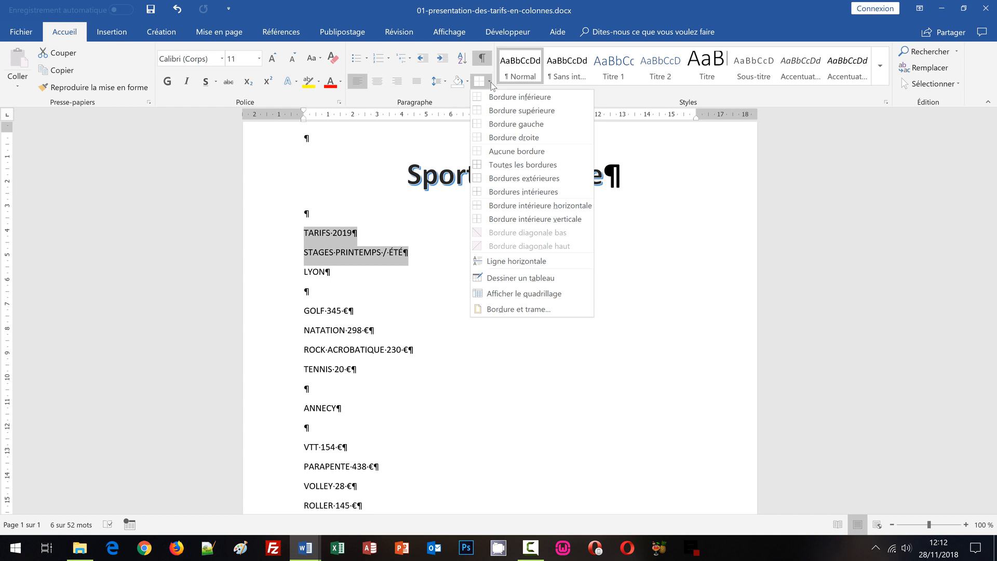
click(501, 311)
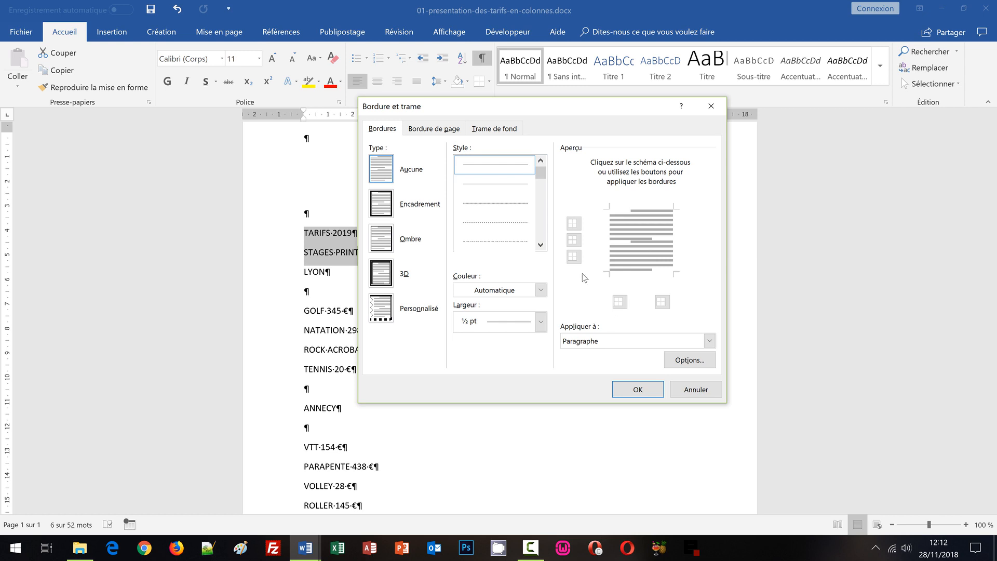
scroll(543, 224, down, 1)
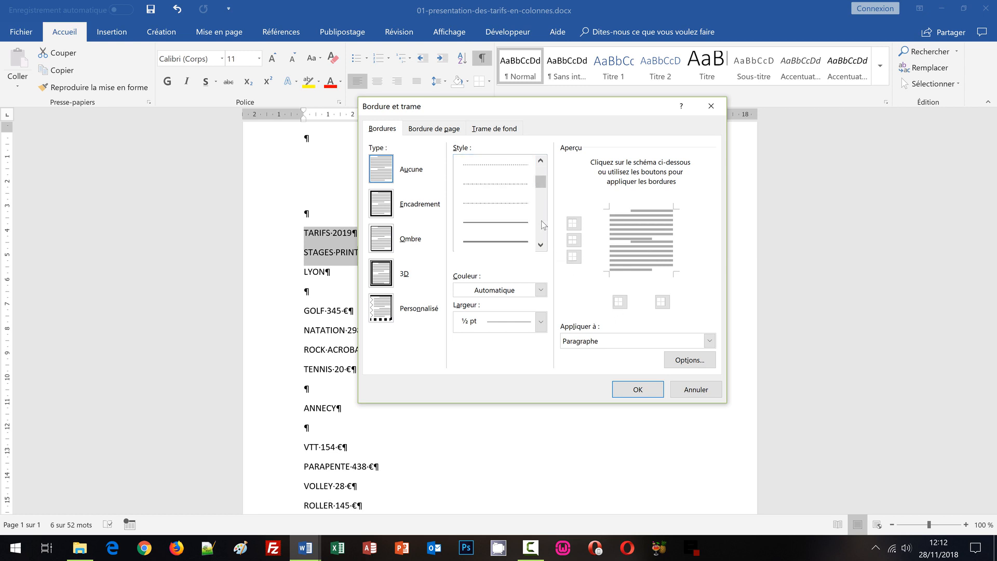
scroll(543, 224, down, 1)
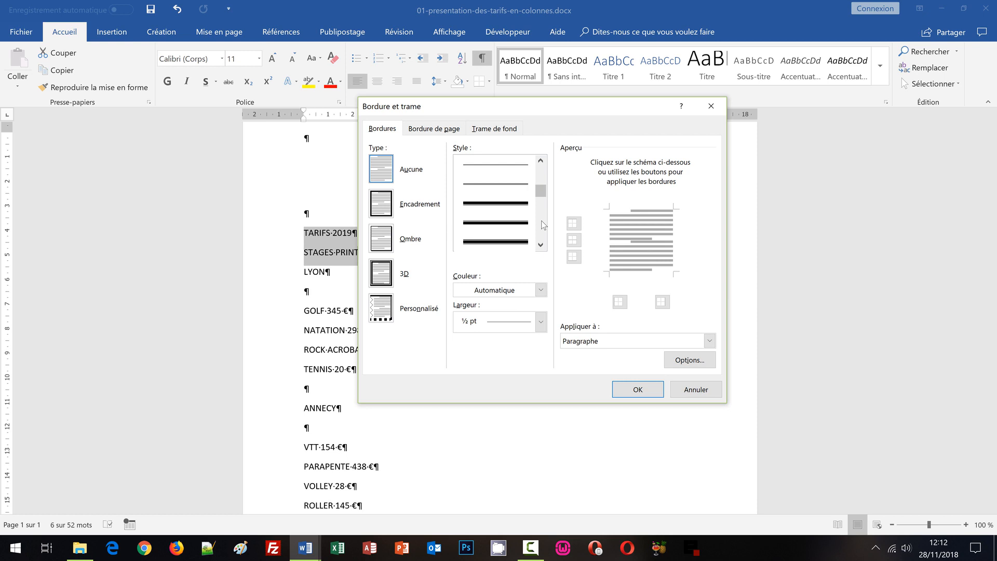
click(502, 207)
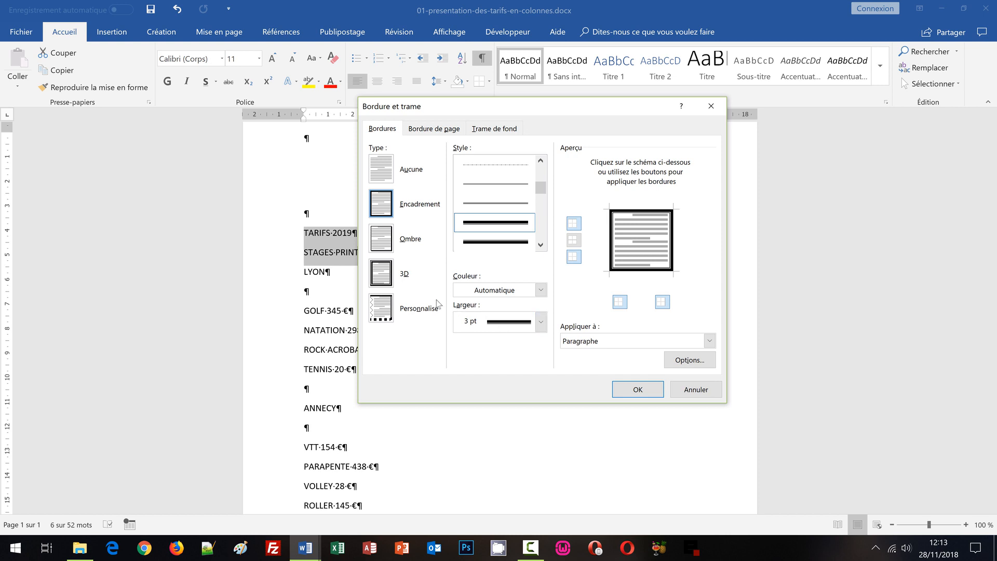
click(385, 239)
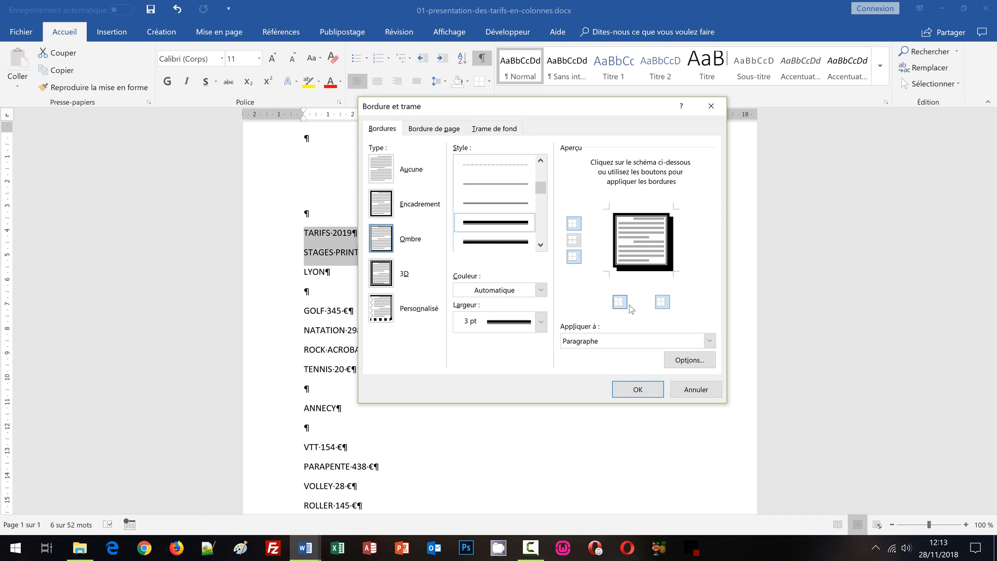
click(578, 228)
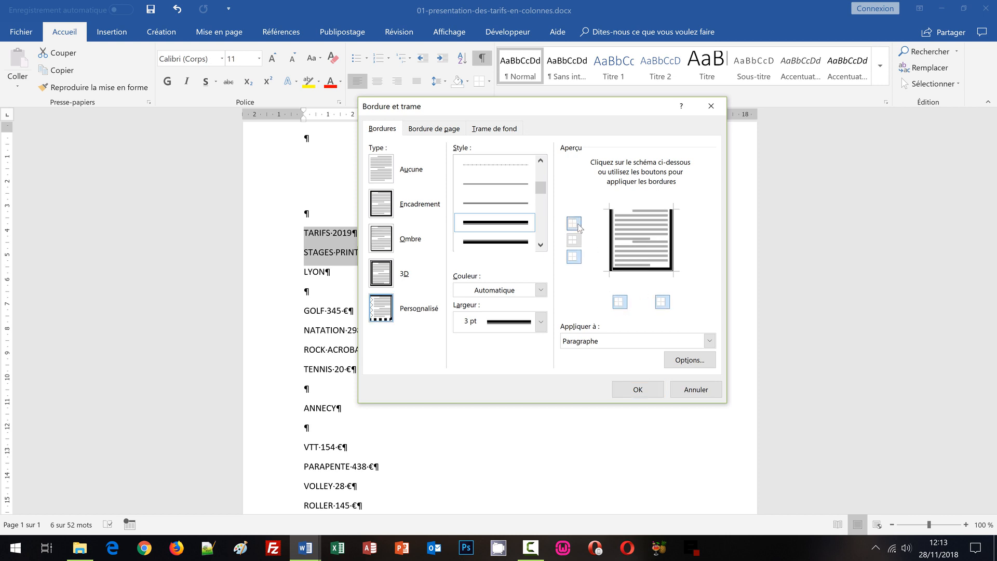
click(578, 226)
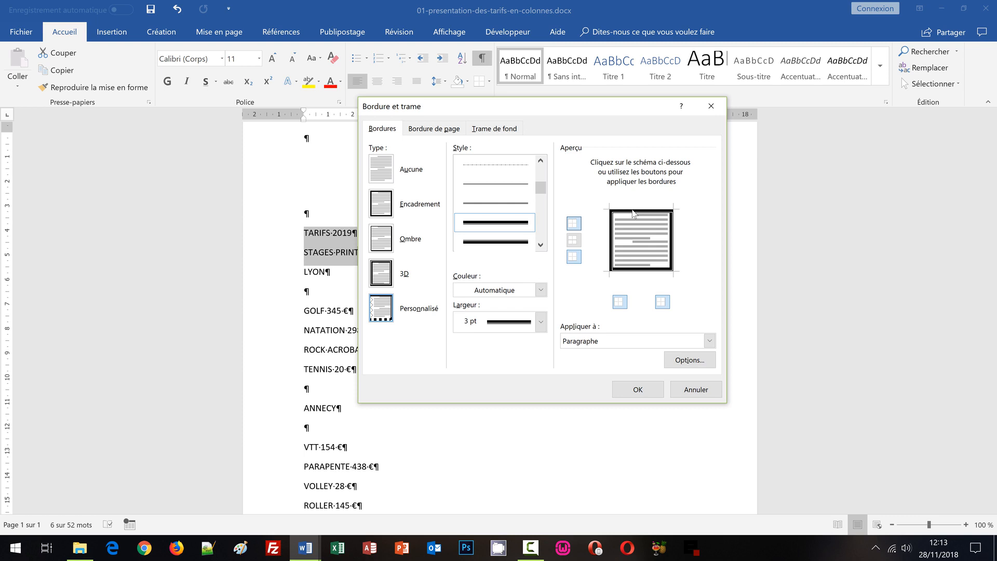
click(387, 242)
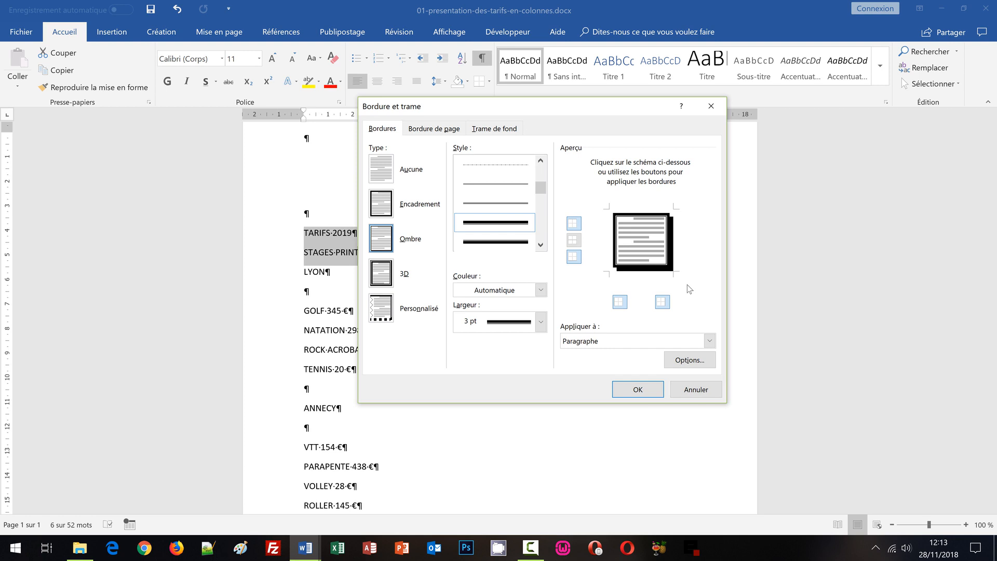
click(638, 390)
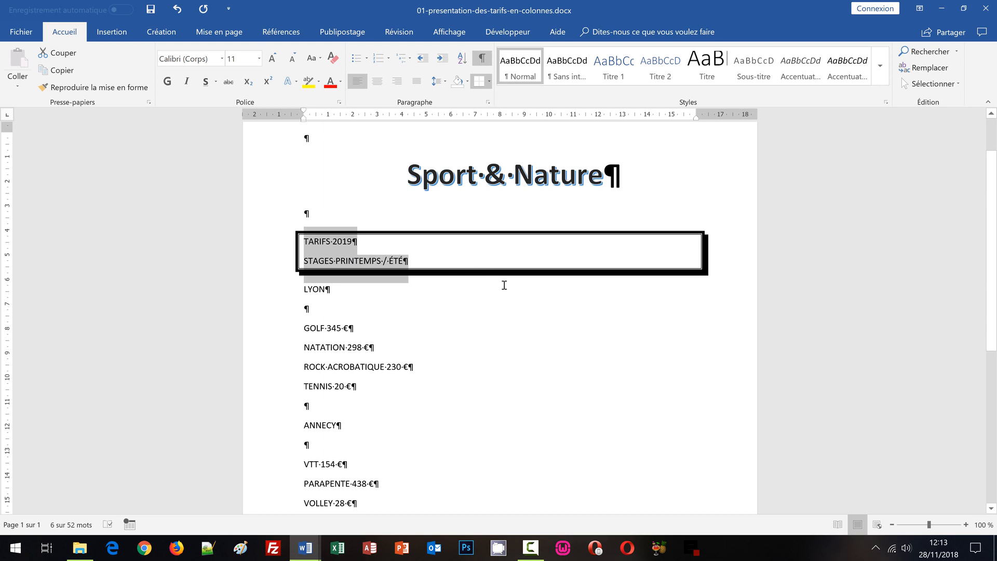
- Narrow the framed paragraphs to match the model by placing their left indent at 3 cm and right indent at 13 cm on the ruler
mouse_move(306, 546)
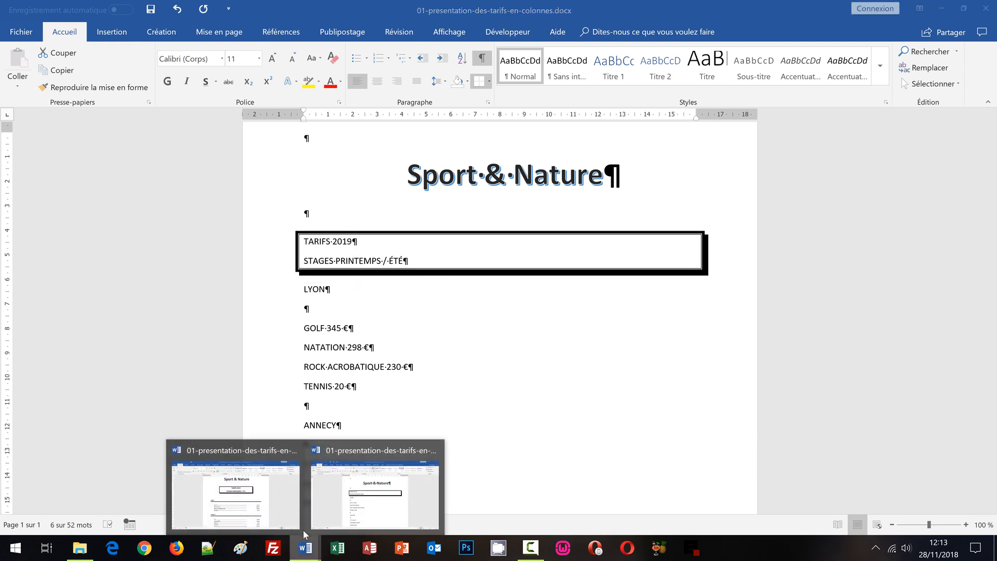
click(280, 506)
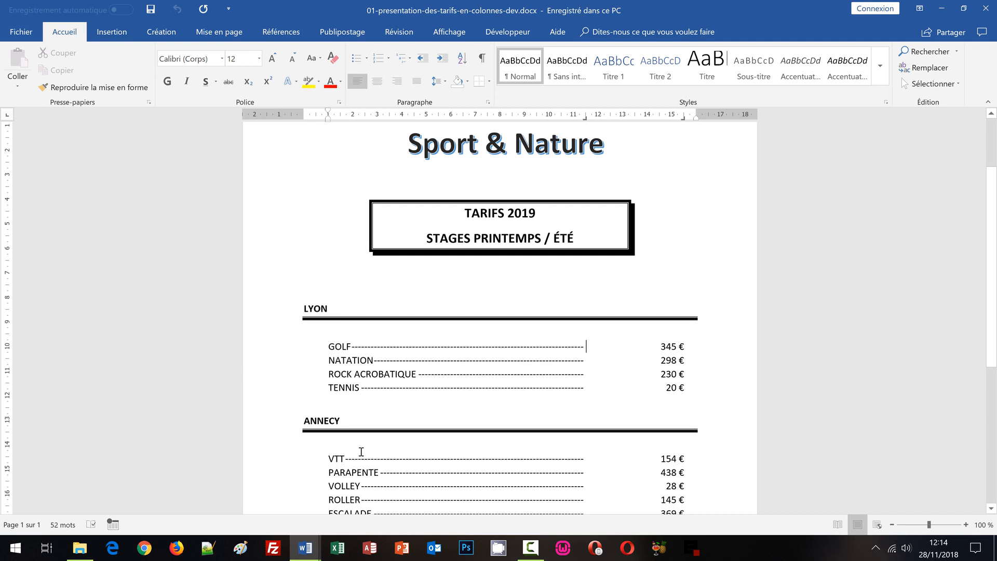
click(306, 548)
click(350, 504)
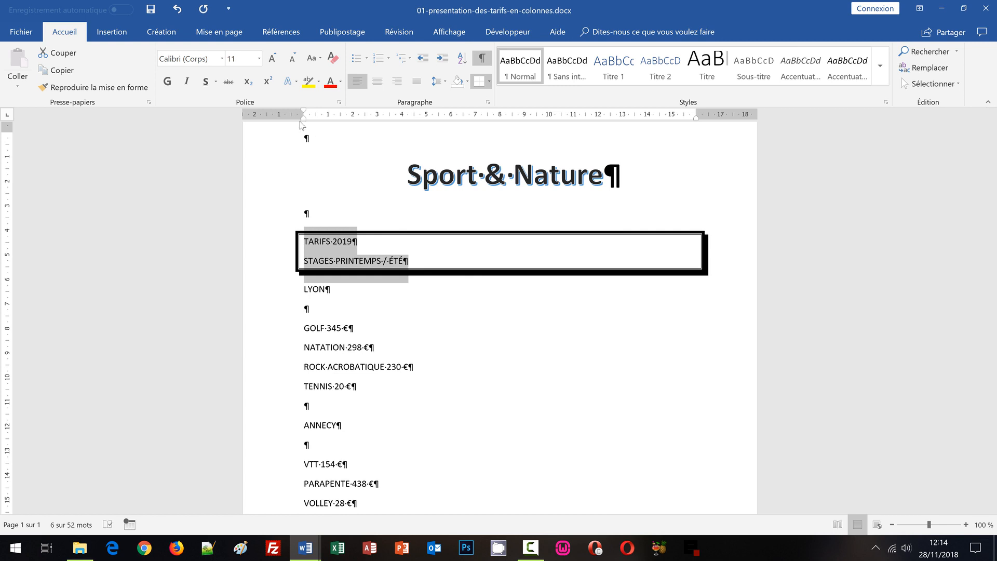
drag(302, 121, 377, 125)
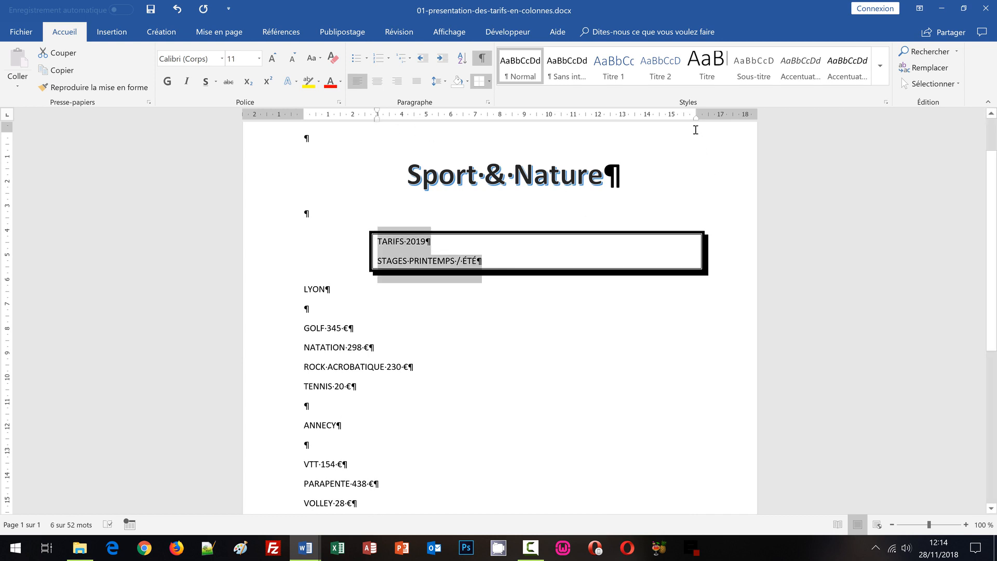
drag(696, 119, 622, 120)
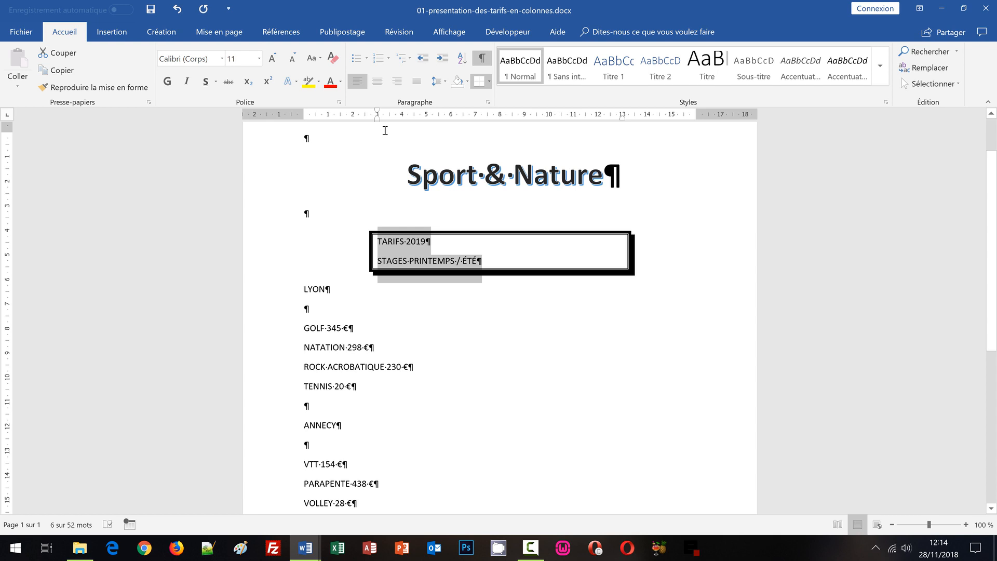
- Centre the TARIFS 2019 and STAGES PRINTEMPS / ÉTÉ lines inside their shadowed frame
click(318, 288)
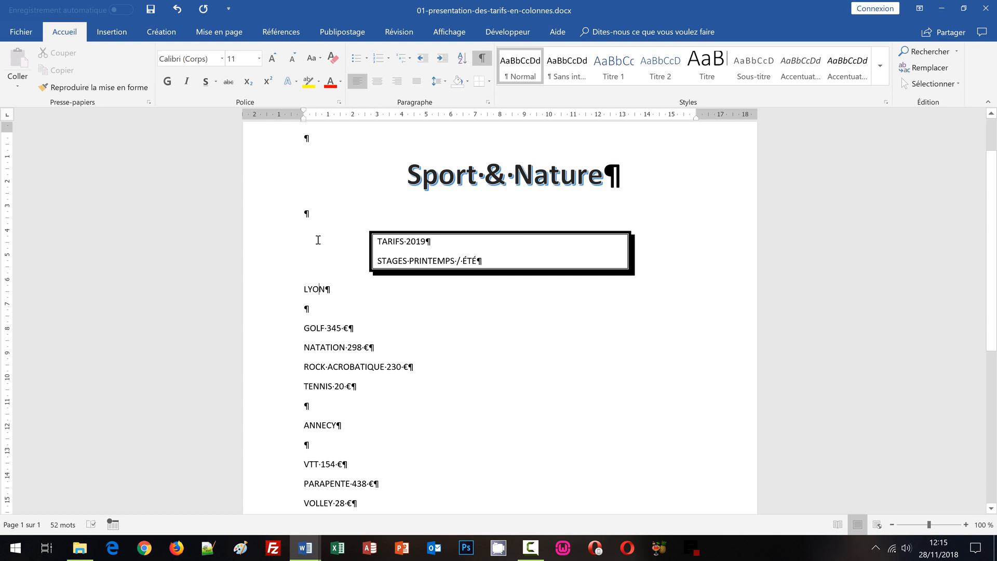
drag(280, 248, 282, 264)
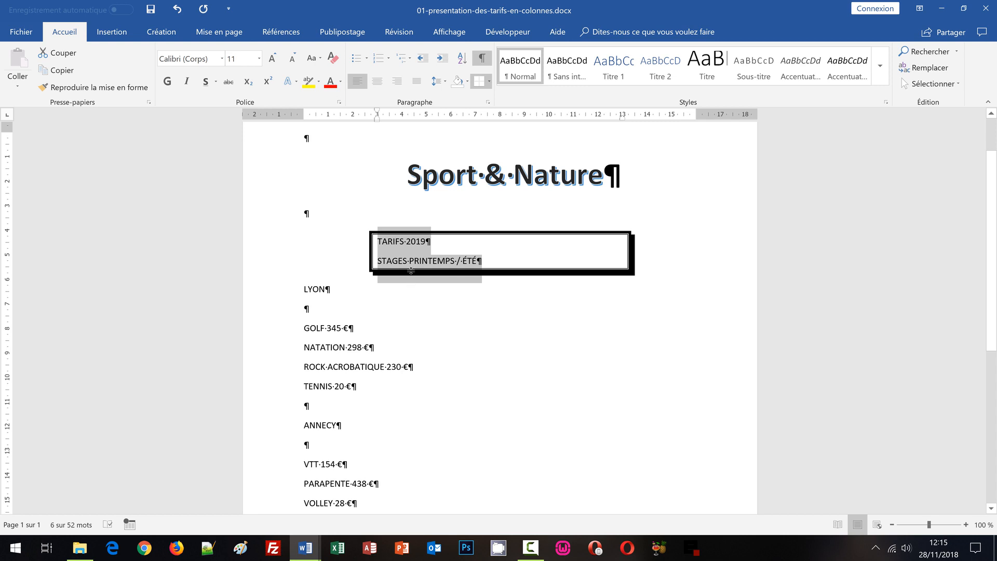
click(378, 85)
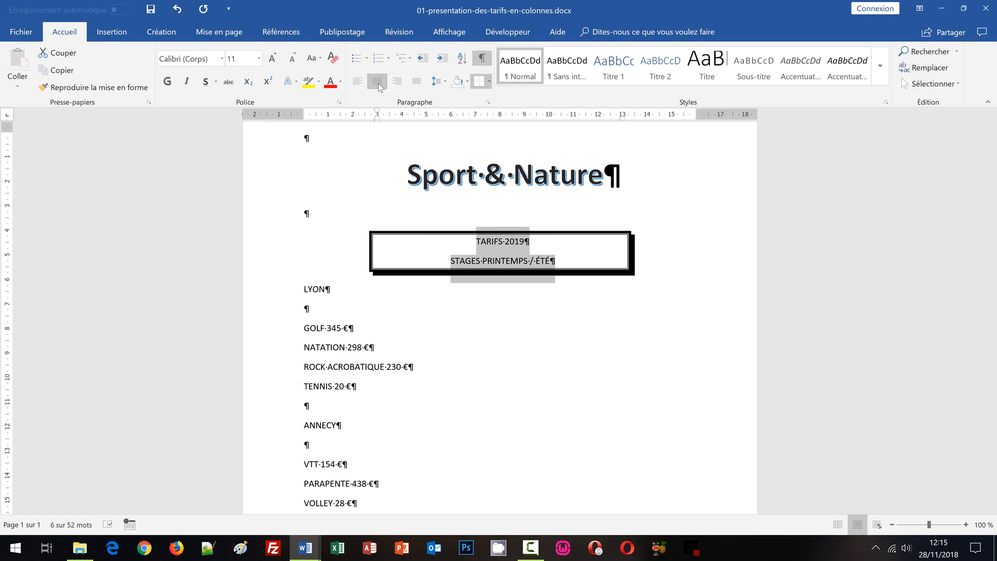
- Set the TARIFS 2019 and STAGES PRINTEMPS / ÉTÉ lines to 16 pt bold
click(260, 61)
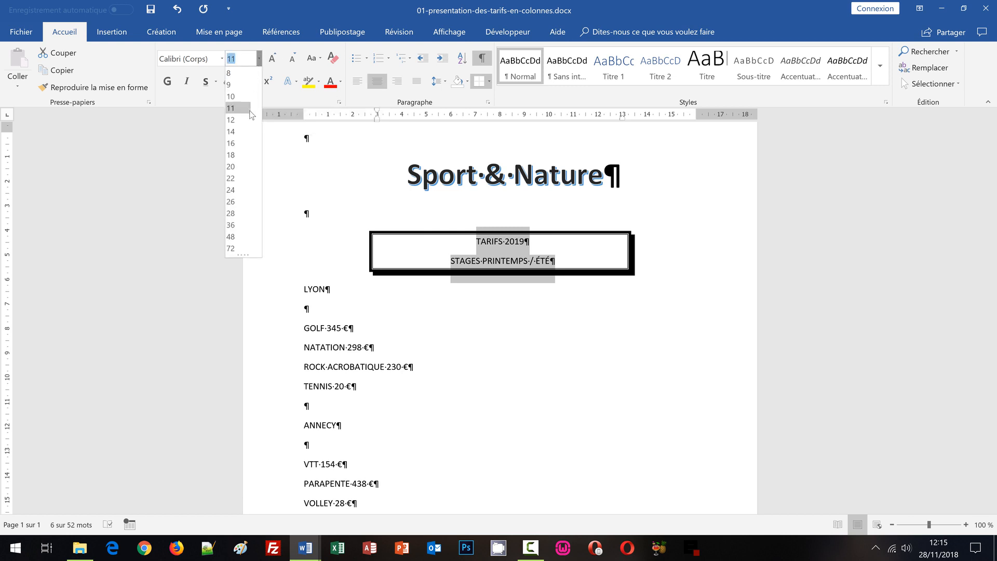
click(236, 143)
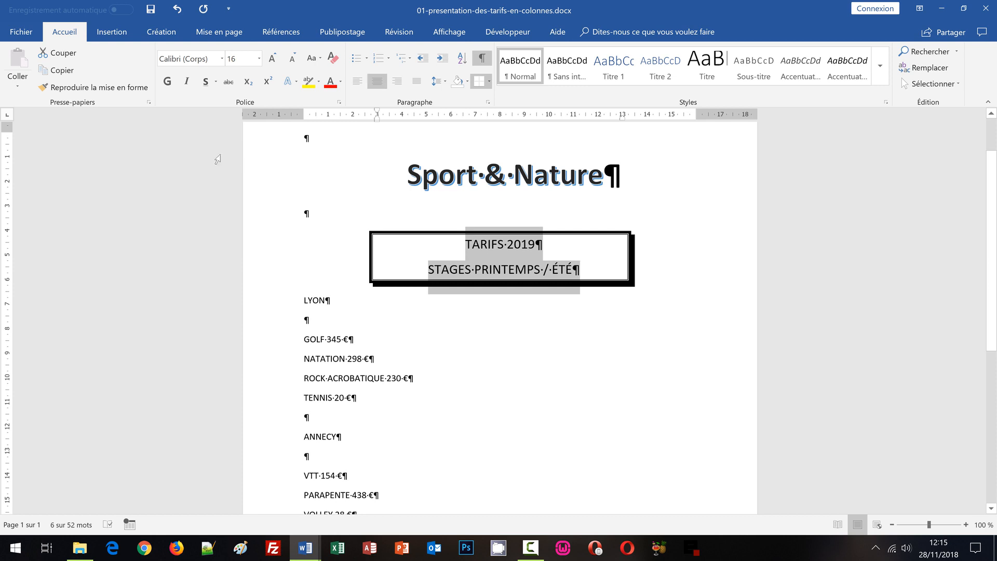
click(171, 83)
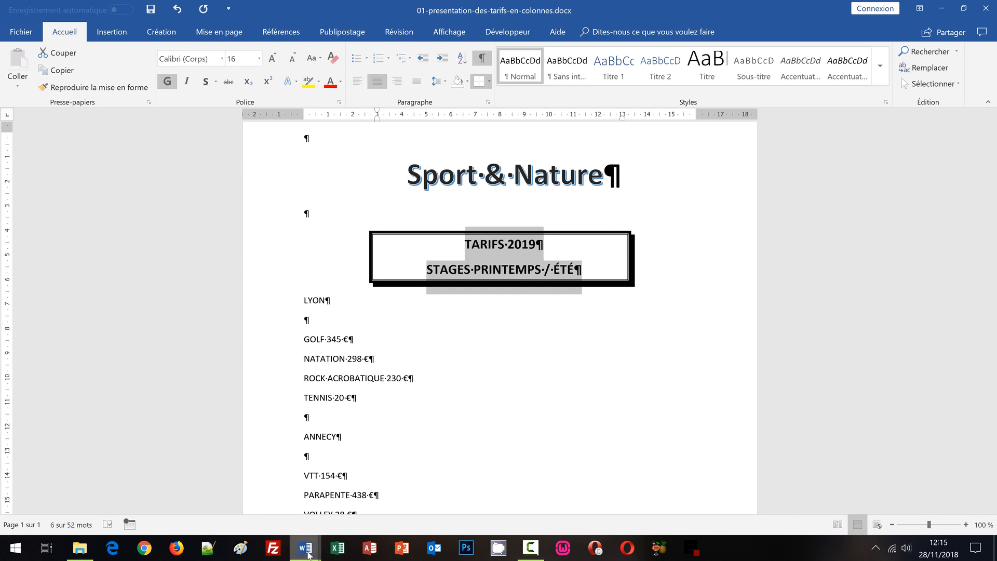
- Compare the framed heading and the town price sections in 01-presentation-des-tarifs-en-colonnes-dev.docx with the working document, and return to the working document
mouse_move(305, 546)
click(389, 446)
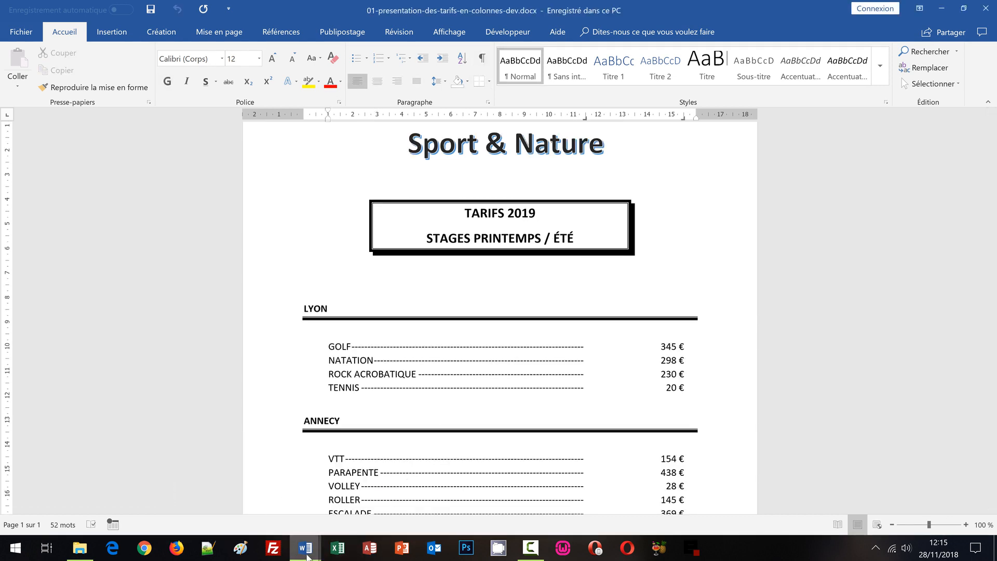
click(379, 483)
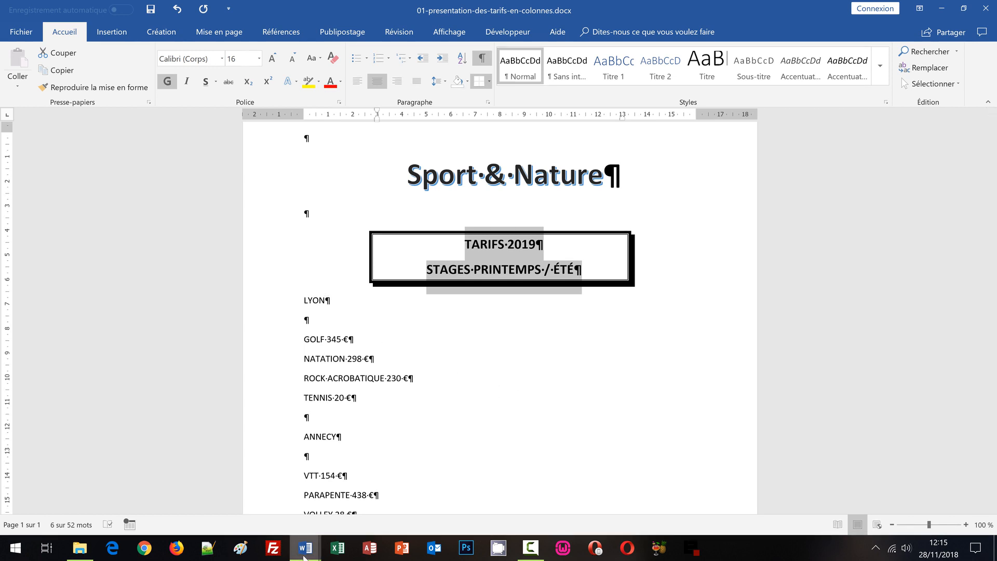
mouse_move(305, 555)
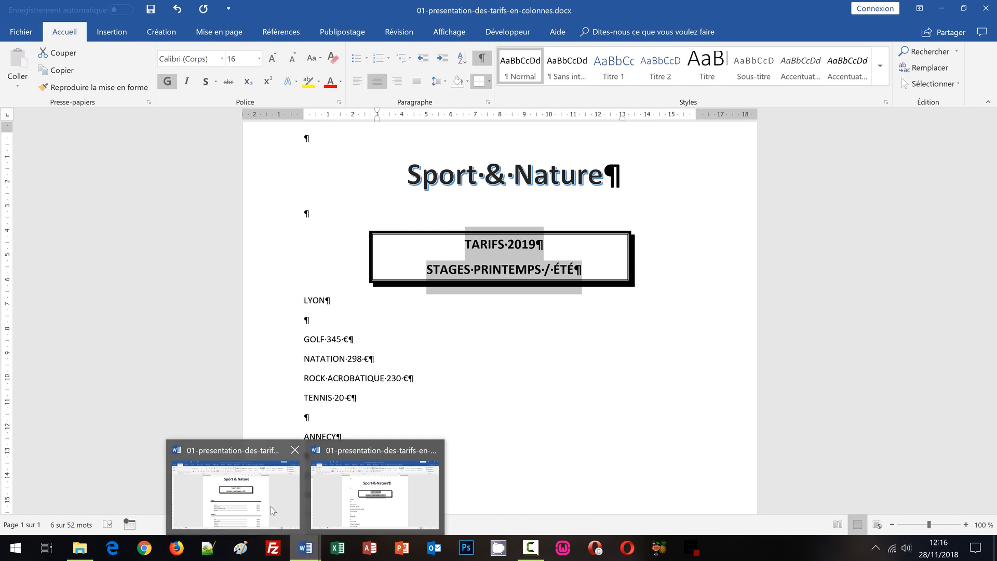
click(374, 488)
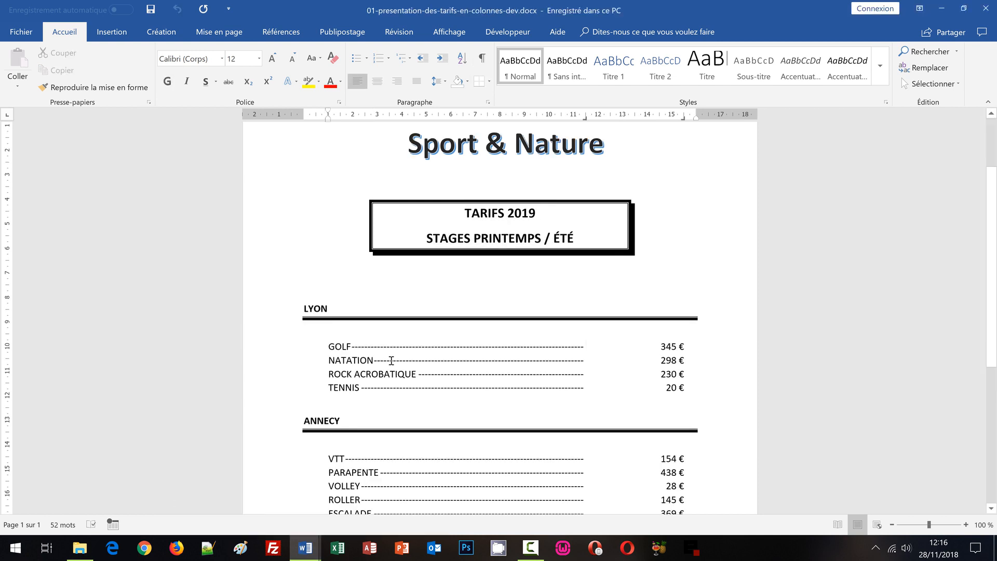
scroll(400, 337, down, 1)
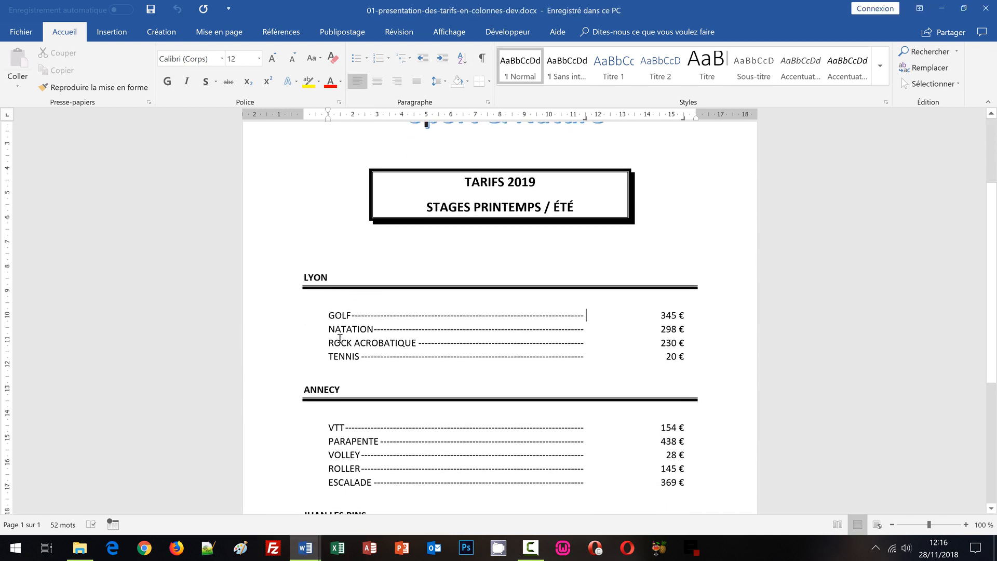
scroll(333, 436, down, 2)
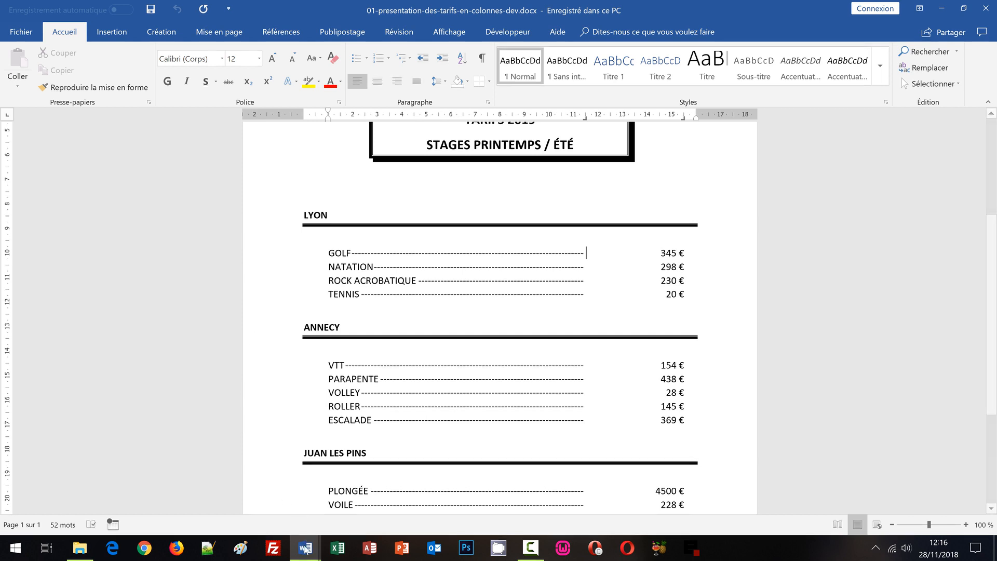
mouse_move(304, 546)
click(375, 491)
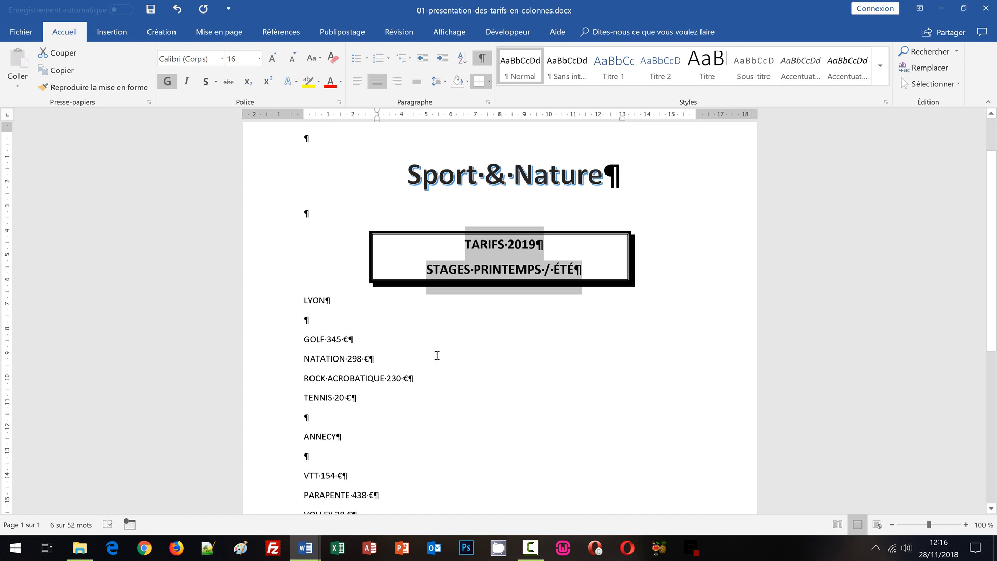
- Insert two blank paragraphs between the shadowed frame and the LYON heading
click(302, 300)
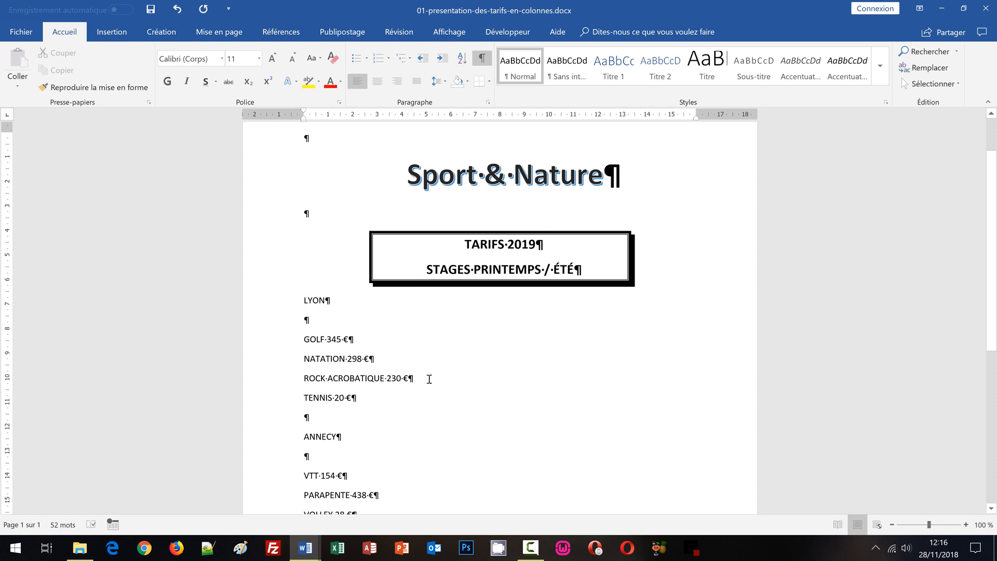
key(Return)
key(Return)
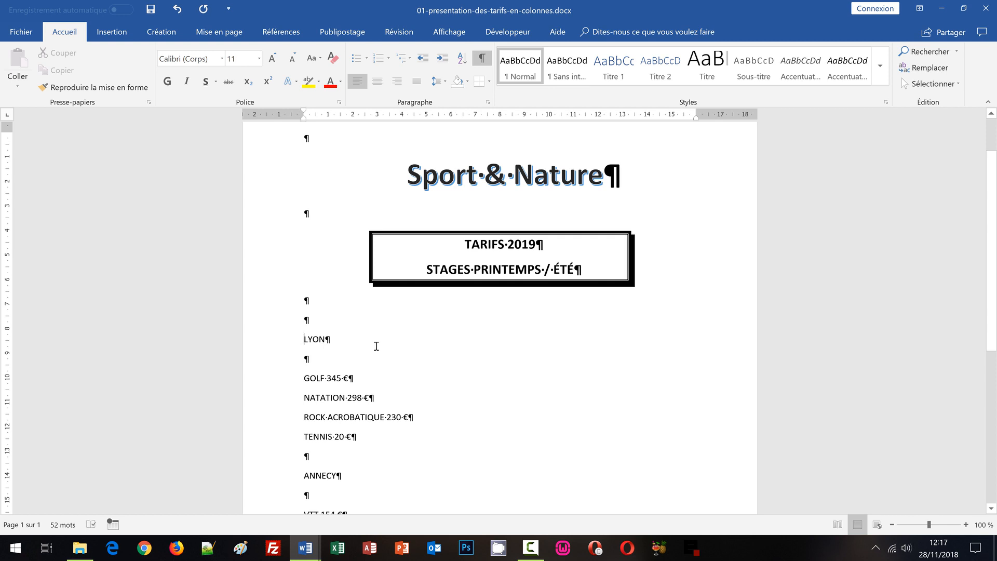
- Check the town headings in the finished model, and make LYON, ANNECY and JUAN LES PINS bold at 12 pt in the working document
scroll(376, 345, down, 3)
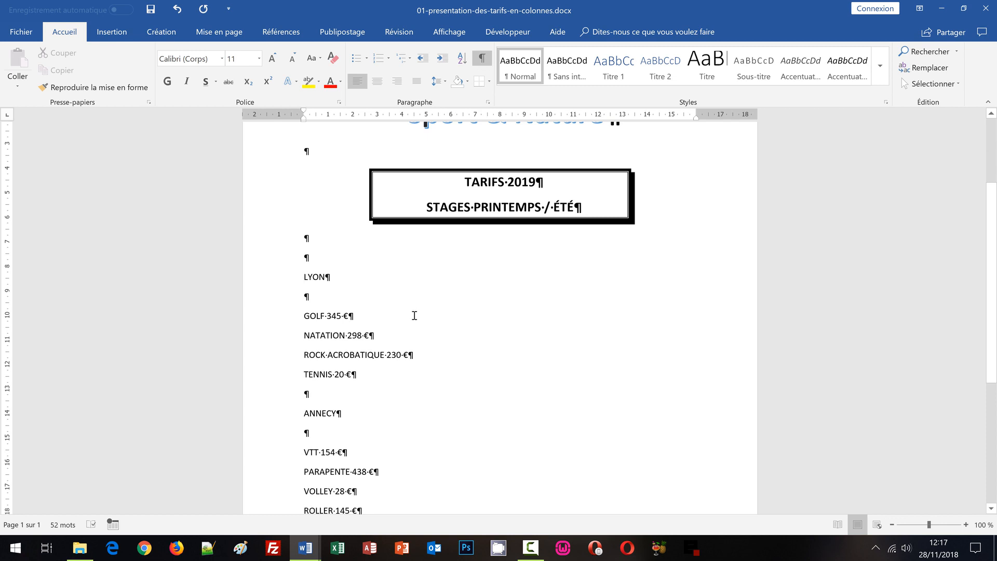
mouse_move(305, 547)
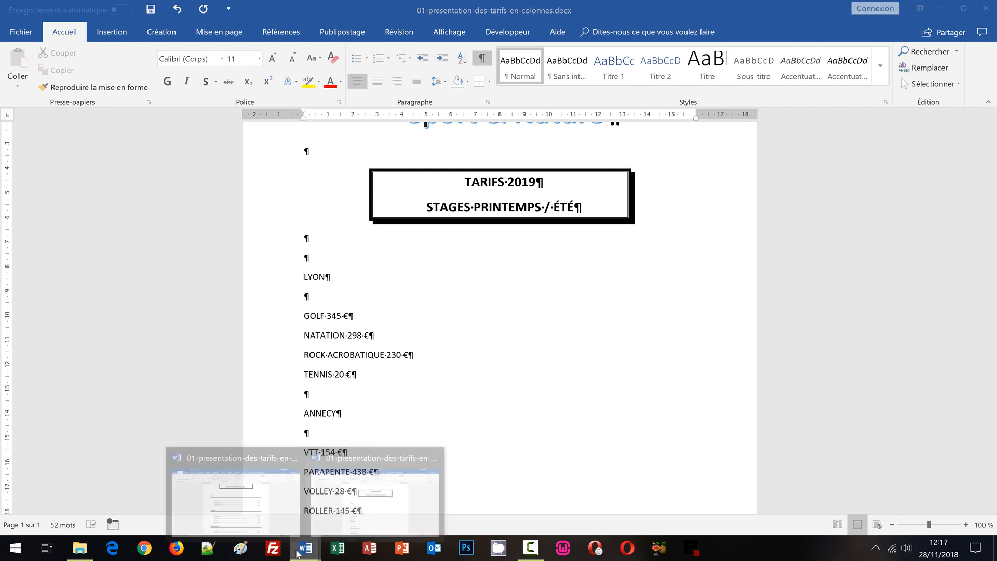
click(268, 509)
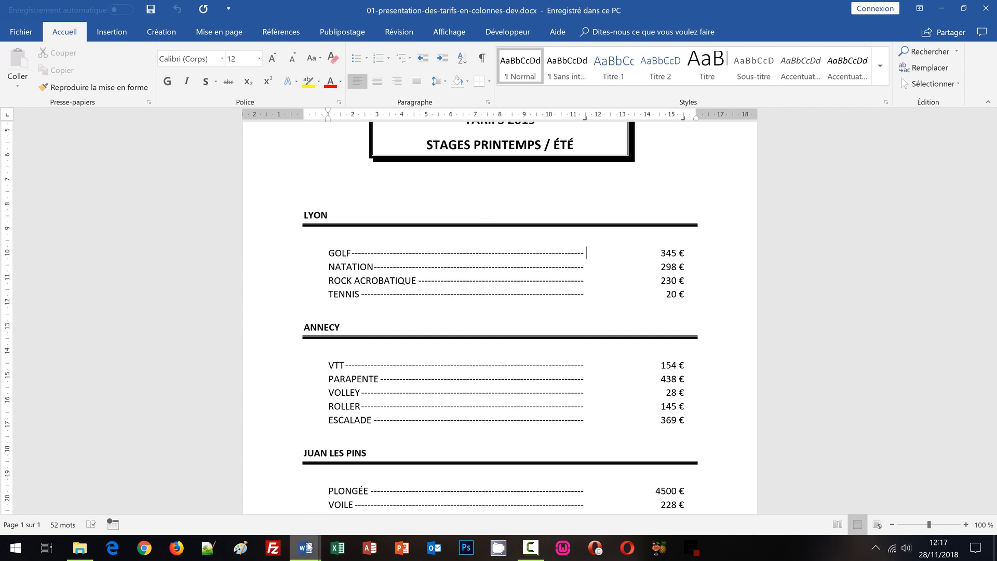
mouse_move(306, 545)
click(391, 447)
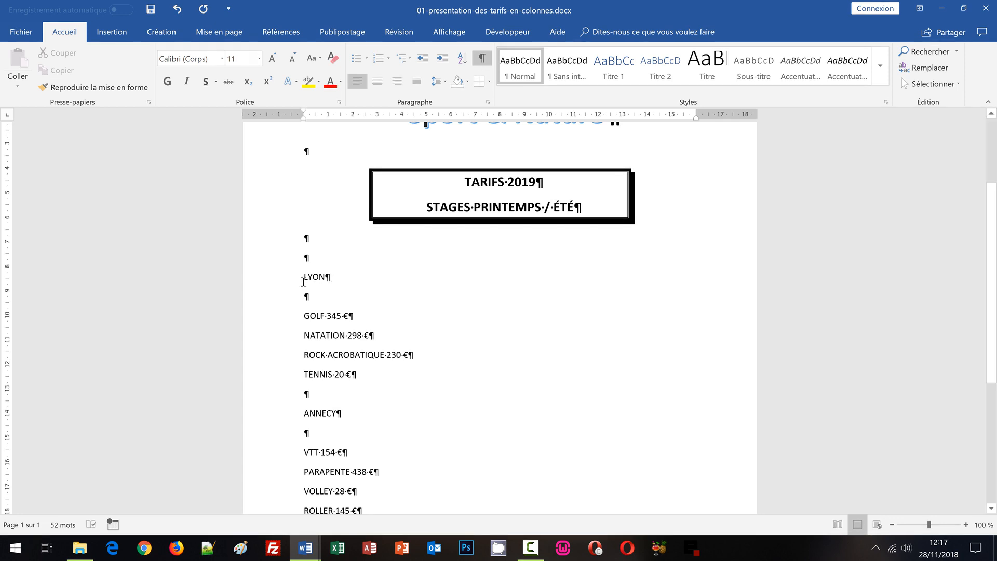
click(270, 283)
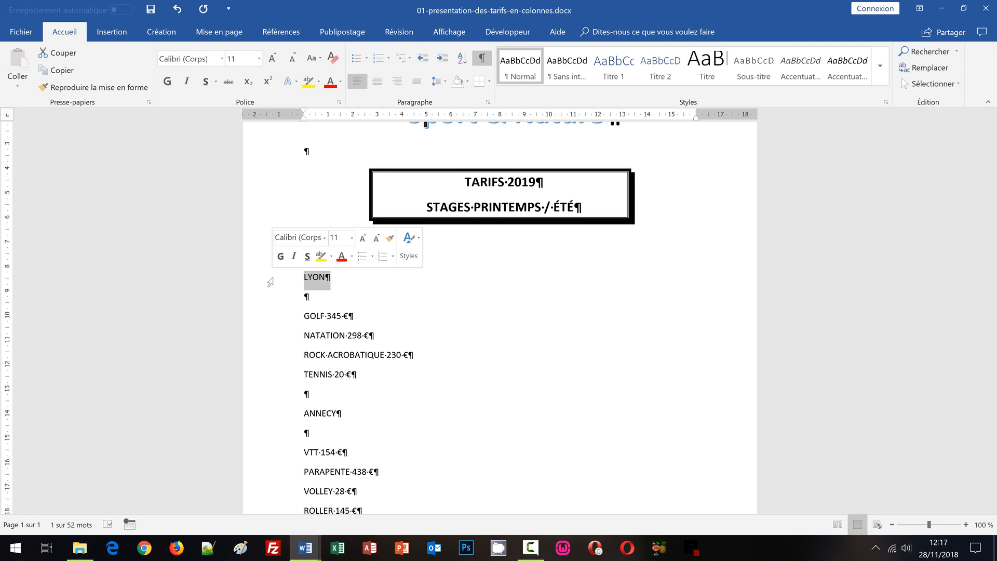
scroll(498, 353, down, 3)
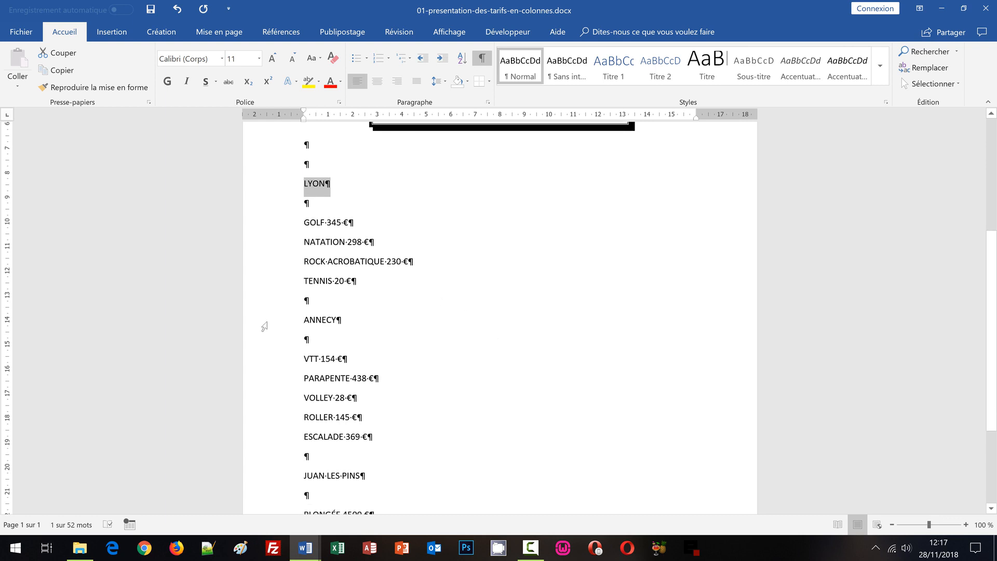
ctrl+click(265, 326)
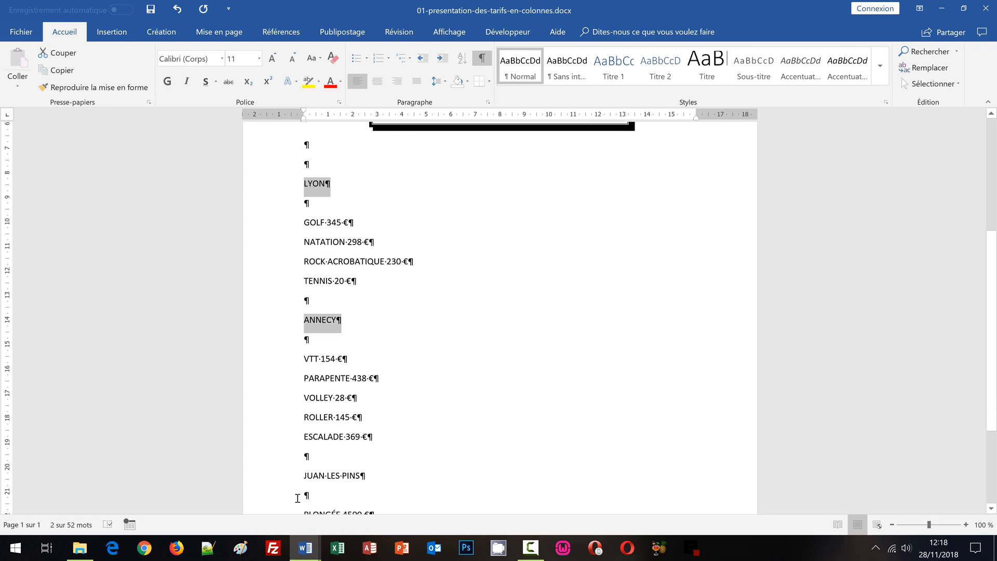
ctrl+click(273, 482)
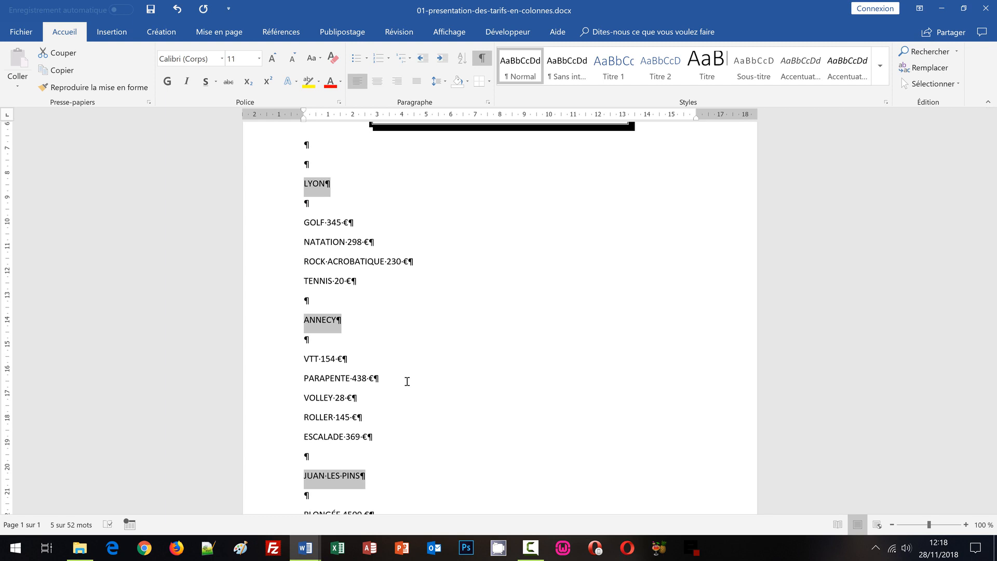
click(167, 82)
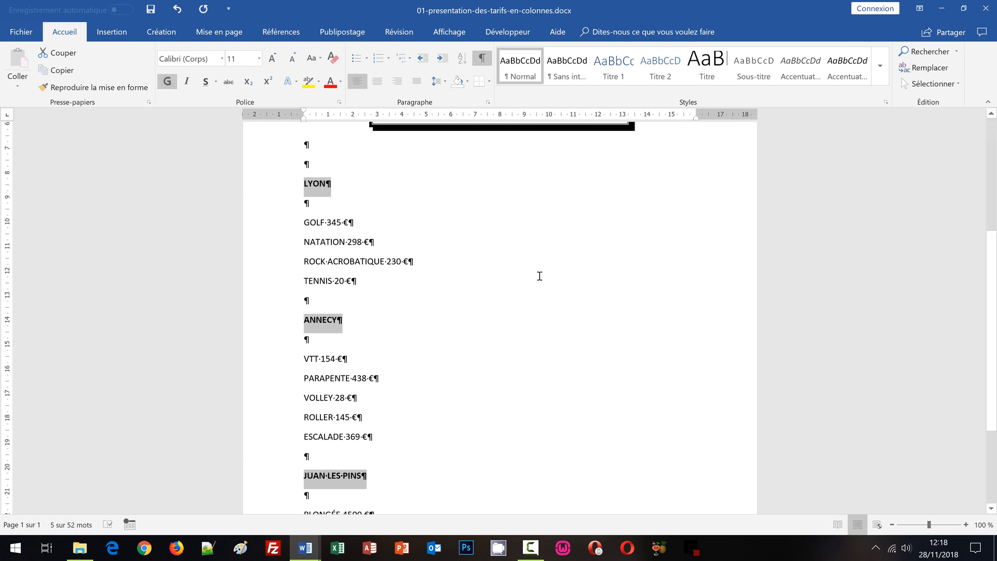
click(272, 58)
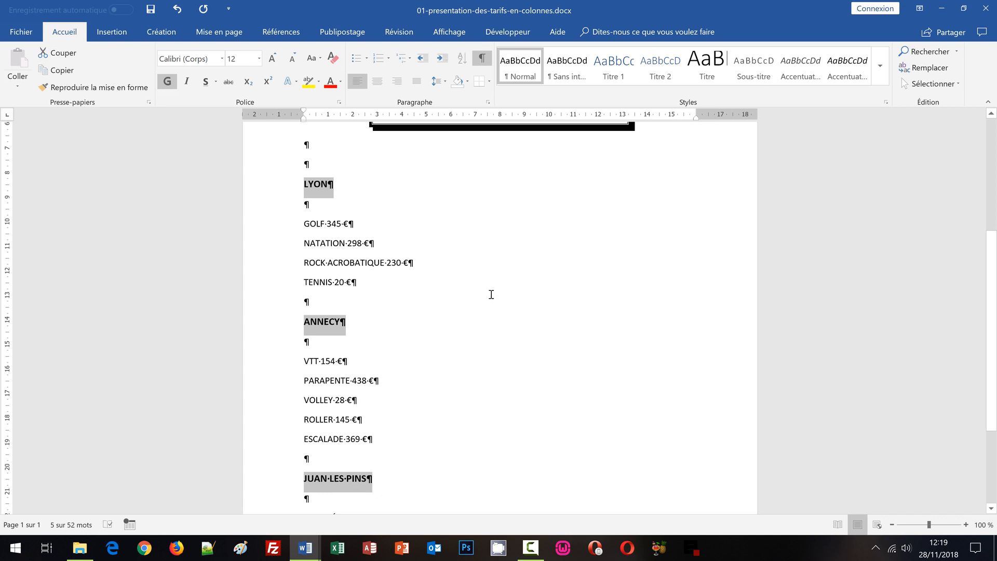
- Give the LYON, ANNECY and JUAN LES PINS headings only a bottom border in a 3 pt thick-and-thin line style
click(489, 82)
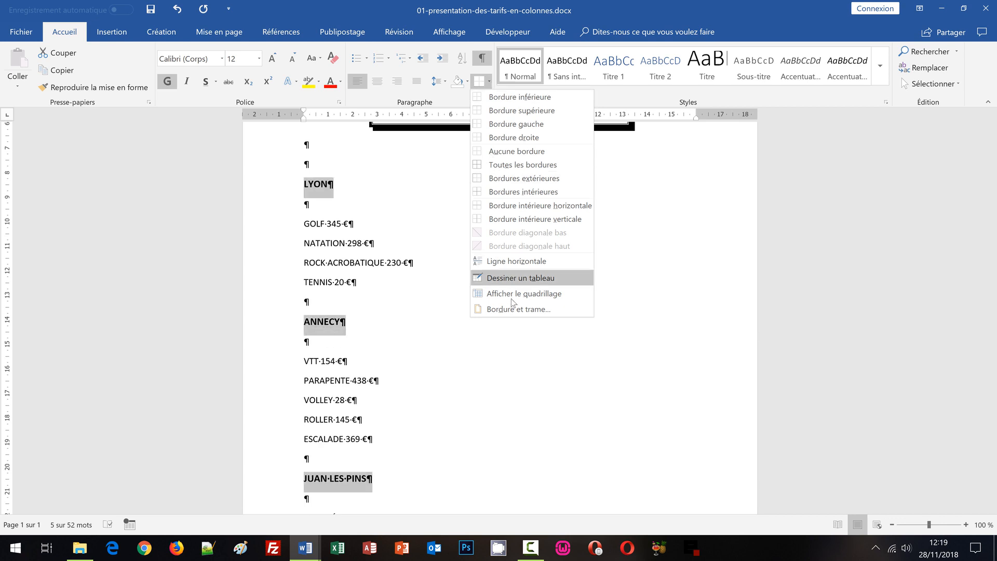
click(512, 307)
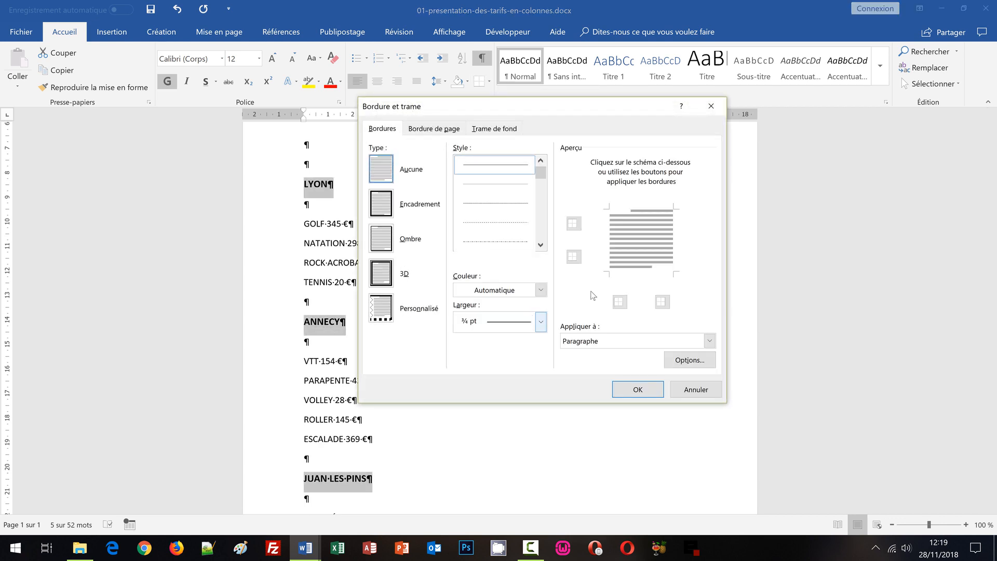
scroll(541, 227, down, 1)
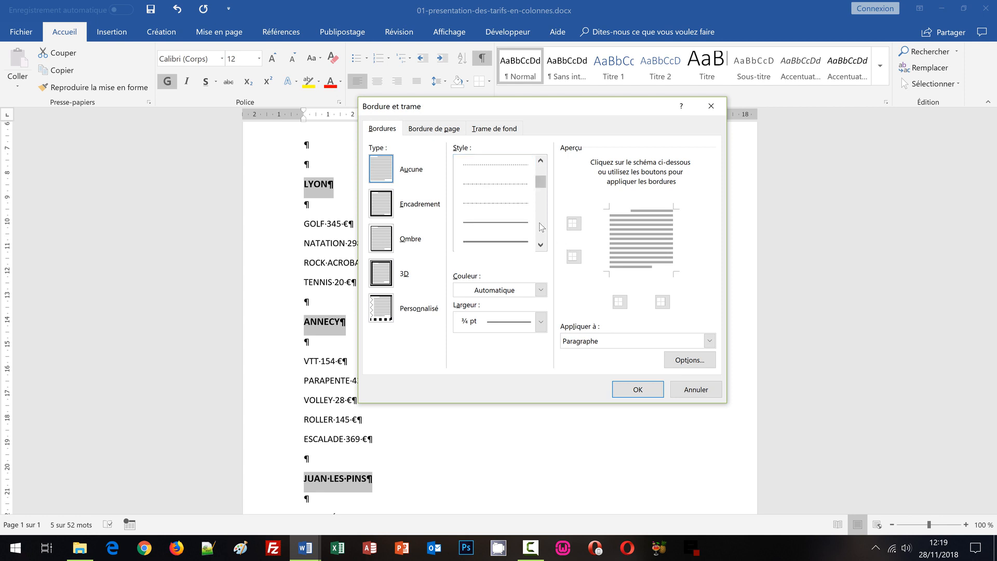
scroll(541, 227, down, 1)
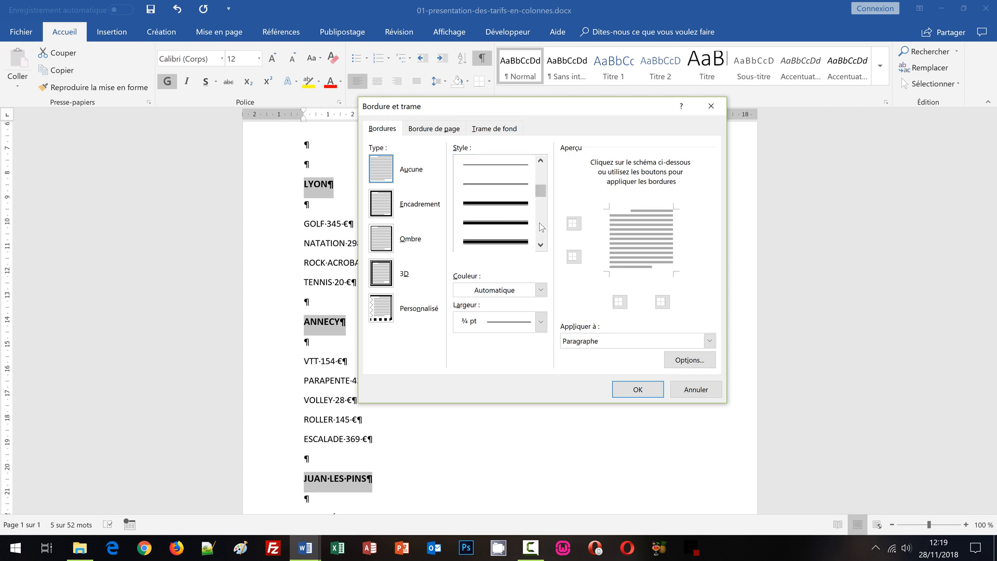
click(505, 224)
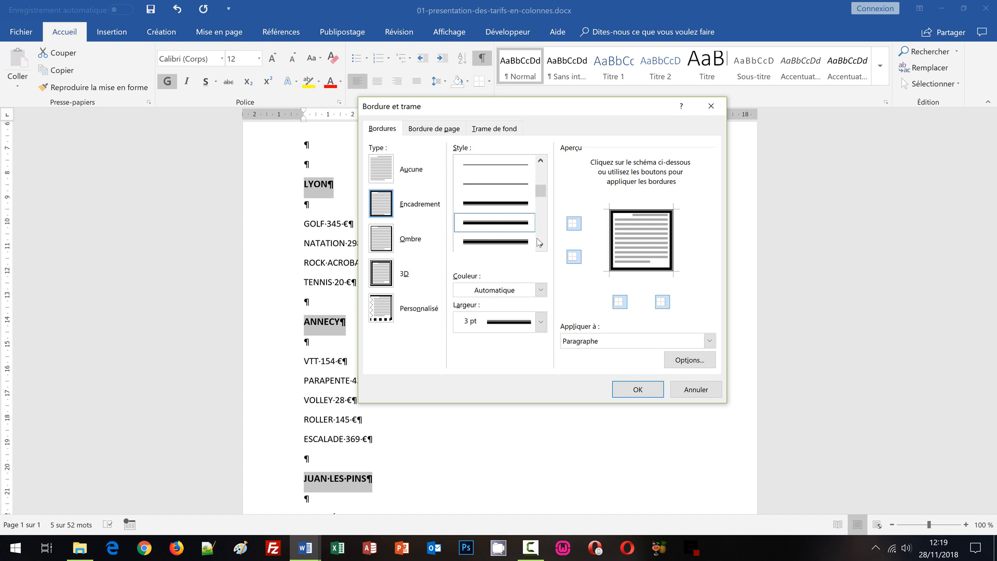
click(667, 304)
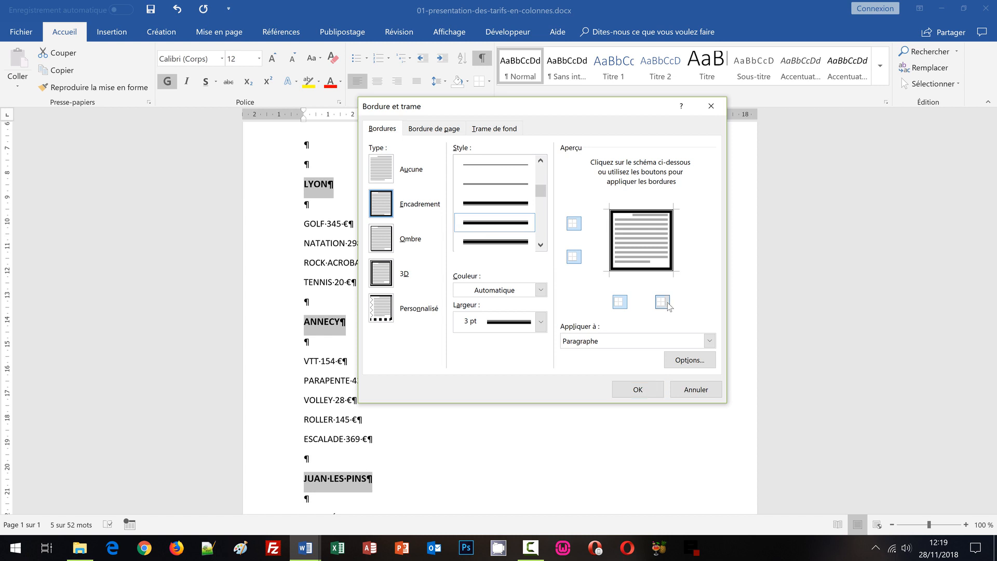
click(623, 306)
click(577, 228)
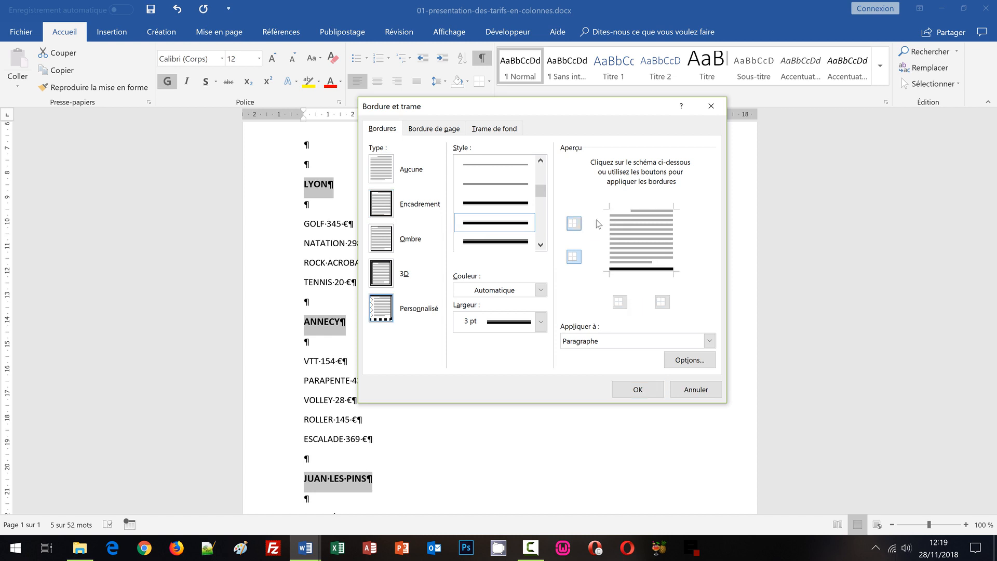
click(673, 238)
click(674, 240)
click(637, 390)
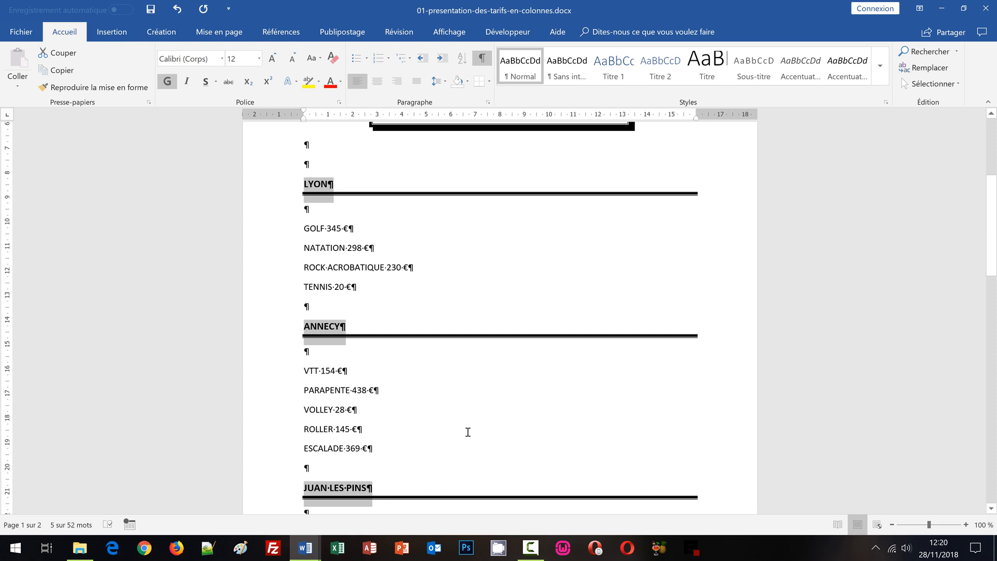
- Compare the town heading underlines in 01-presentation-des-tarifs-en-colonnes-dev.docx with the working document, and return to the working document
click(306, 545)
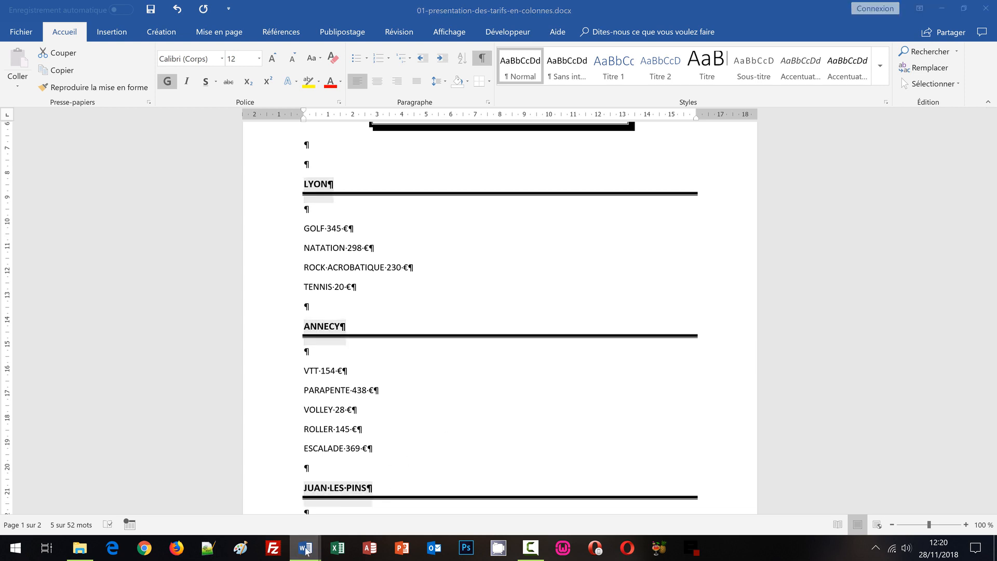
click(273, 510)
click(311, 548)
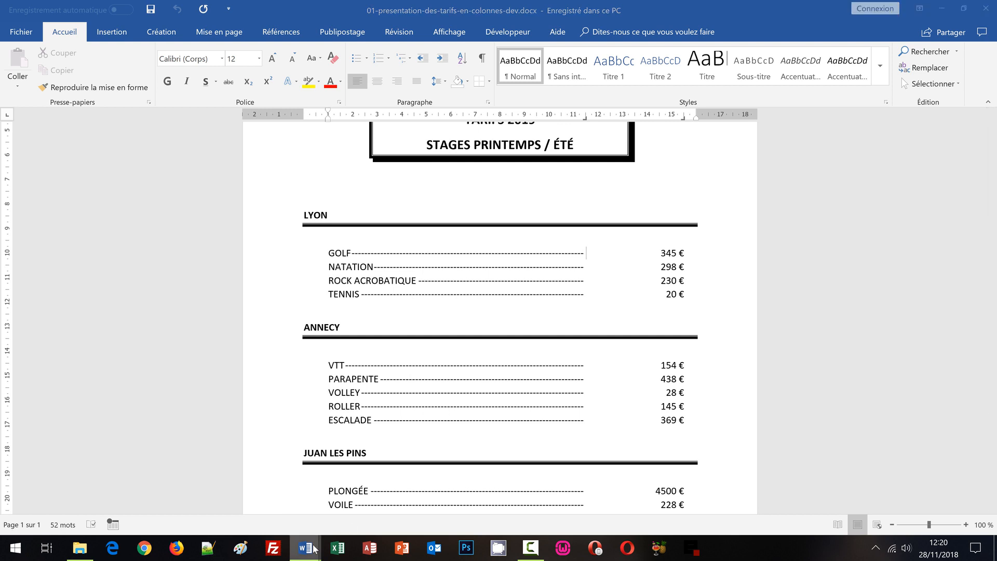
click(351, 502)
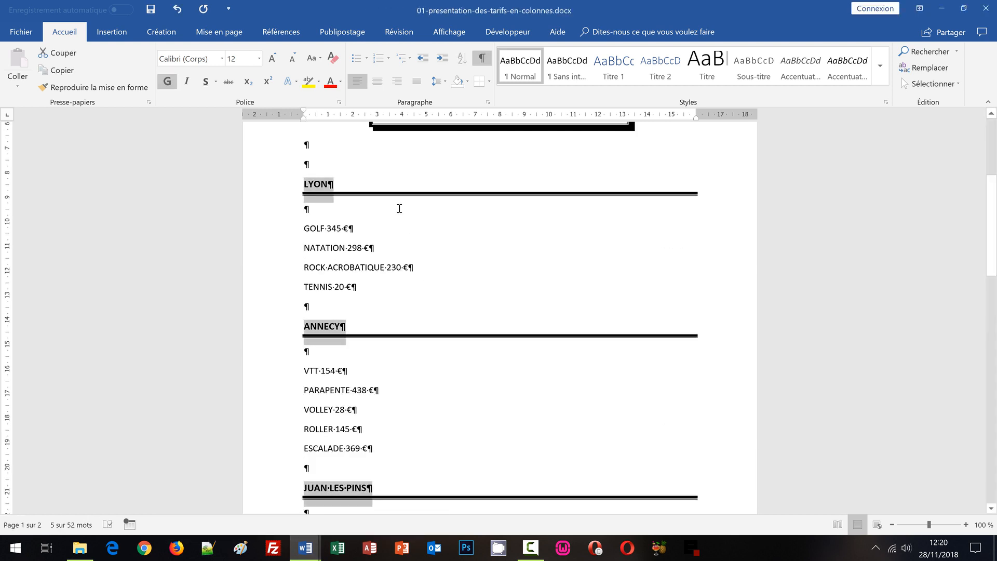
click(489, 81)
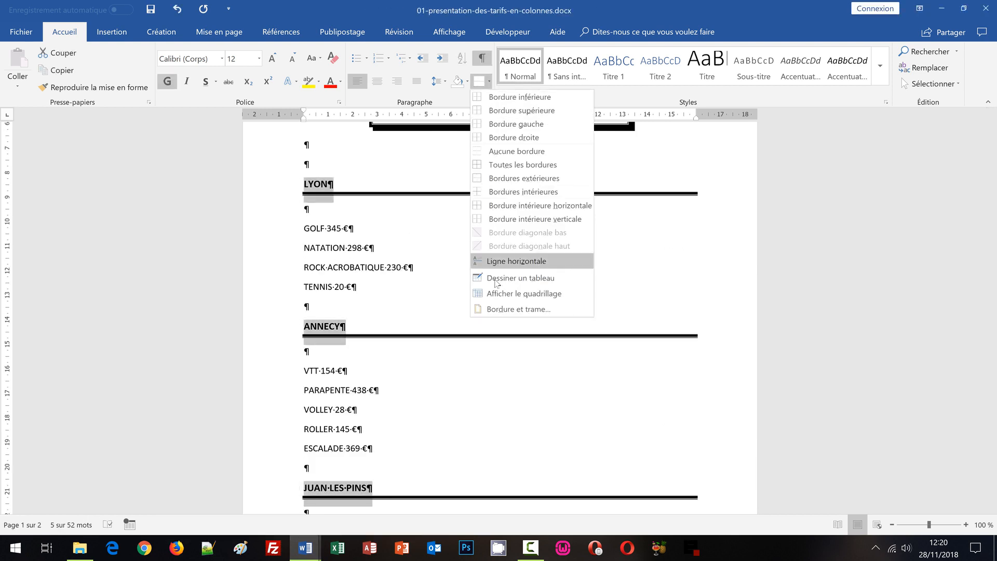
click(501, 309)
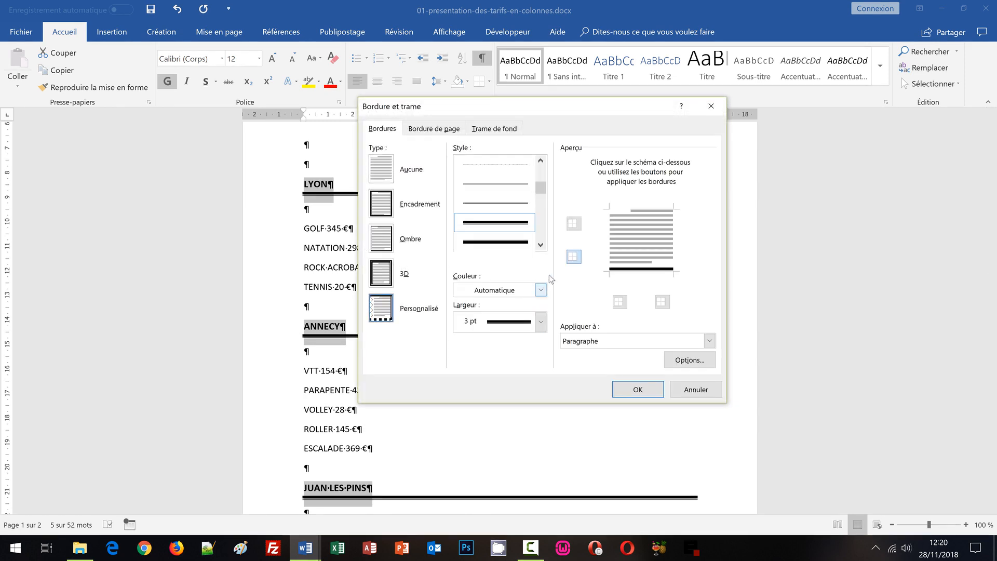
click(541, 245)
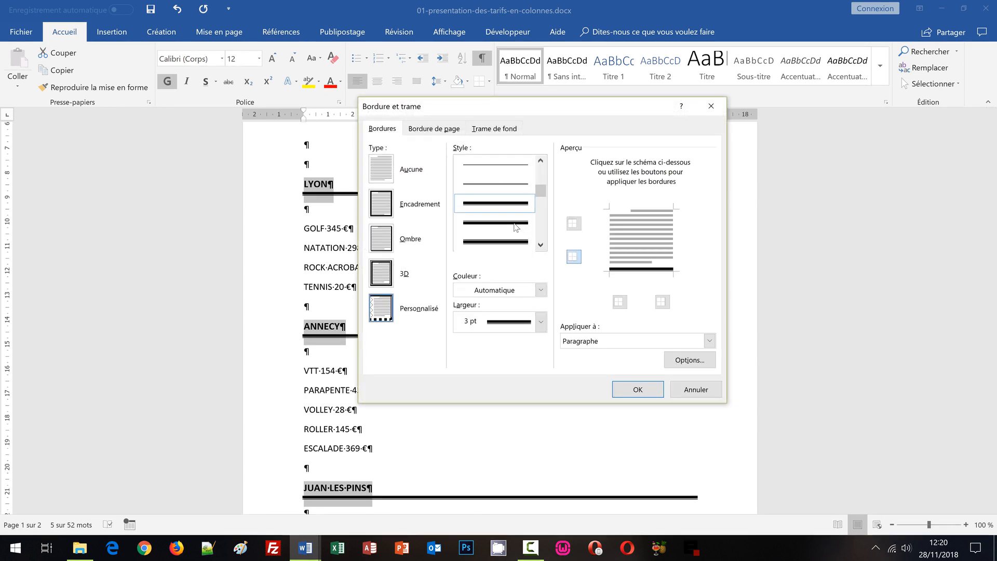
click(696, 389)
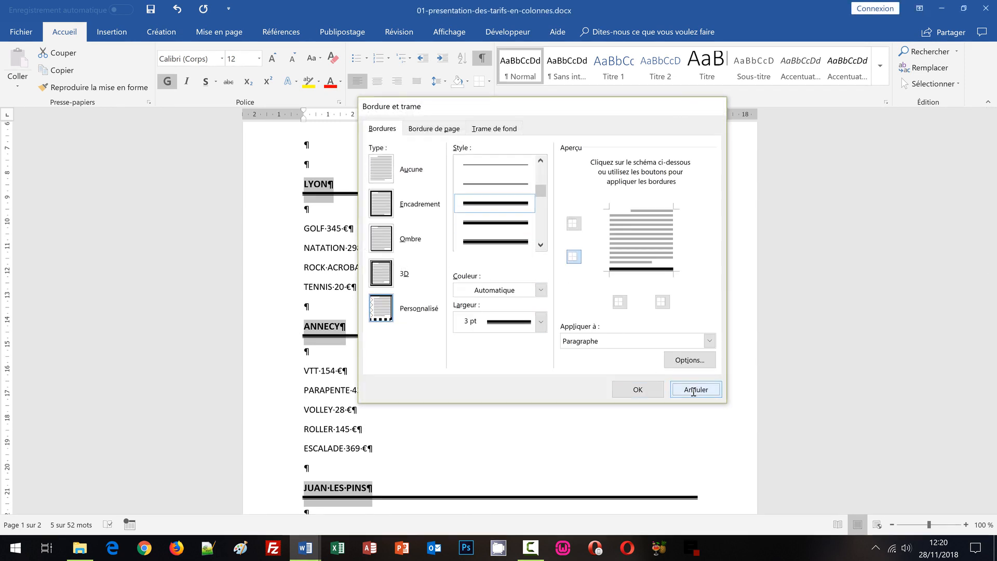
- Change the bottom border of the LYON, ANNECY and JUAN LES PINS headings to the next thick-and-thin line style at 3 pt
click(489, 81)
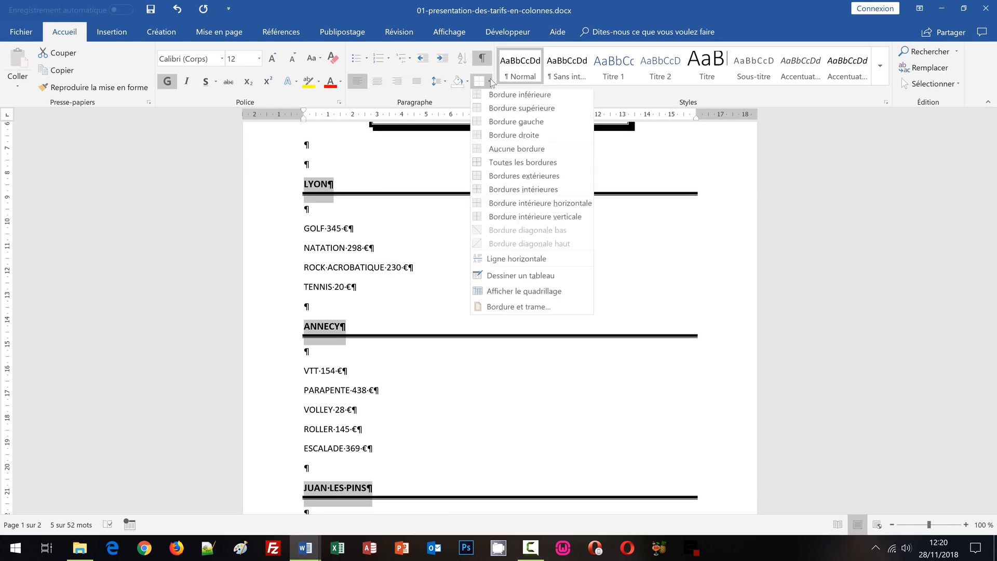
click(507, 309)
scroll(540, 232, down, 2)
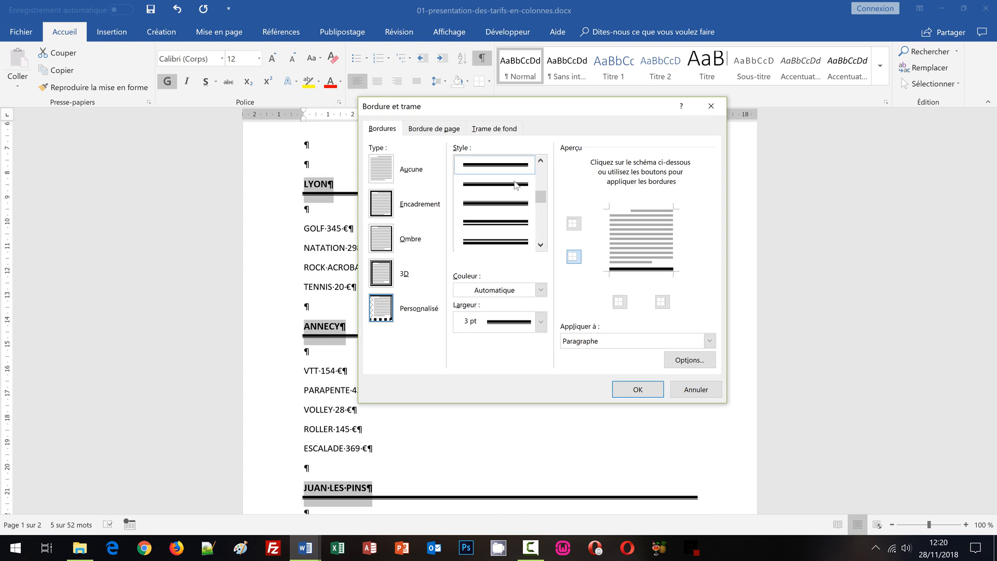
scroll(516, 185, up, 3)
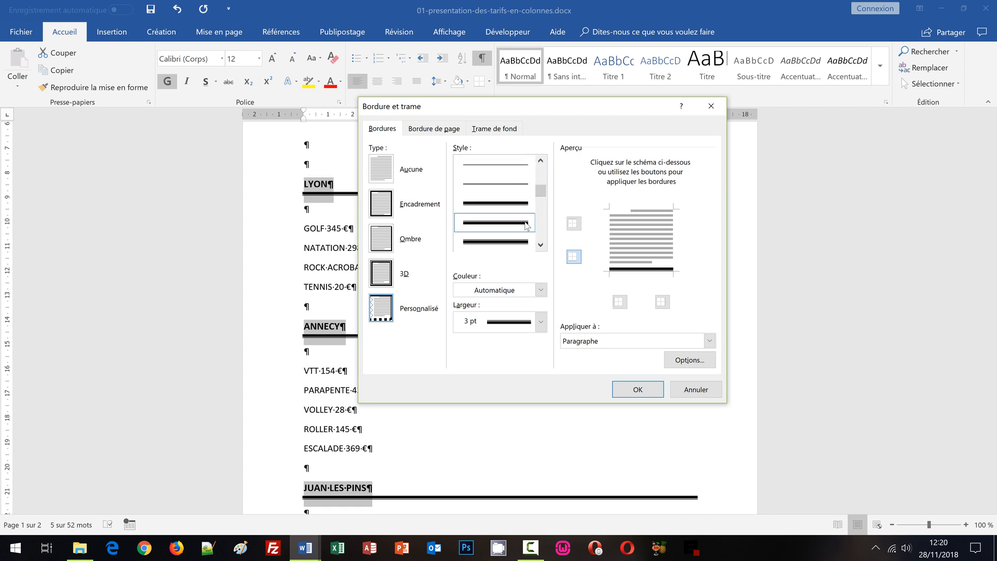
click(639, 270)
click(642, 391)
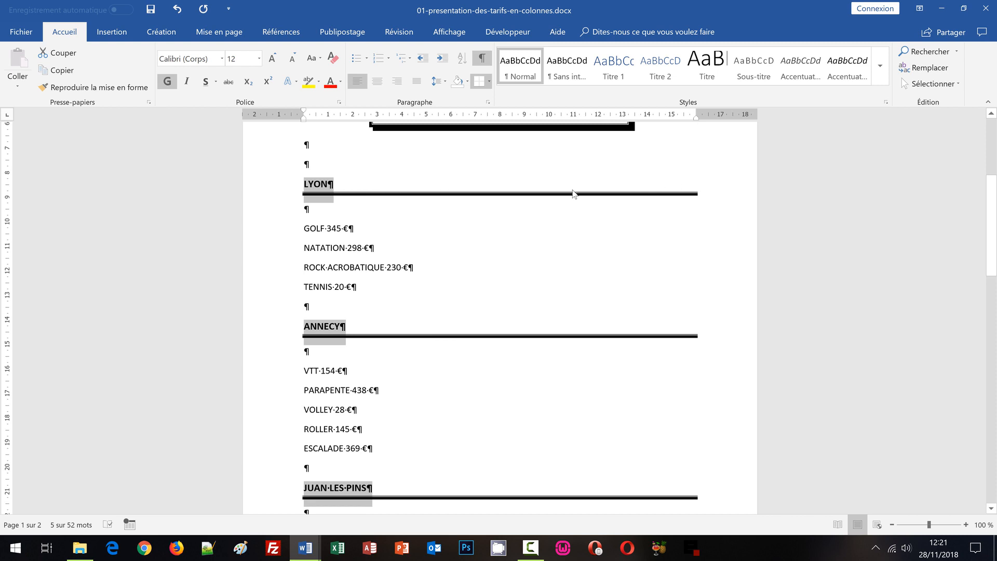
- Check the town heading underlines and spacing in the finished model, and return to the working document
mouse_move(312, 548)
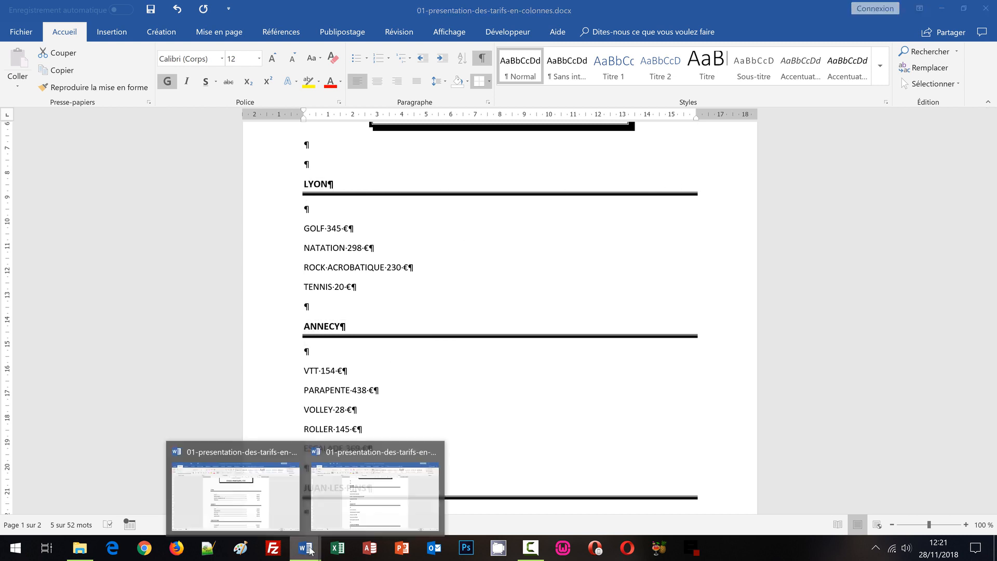
click(275, 503)
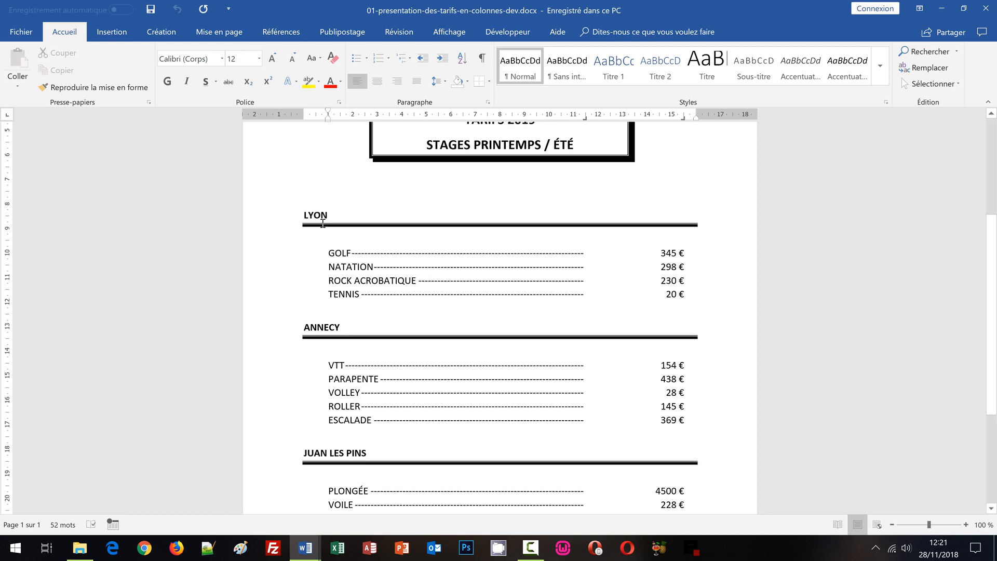
mouse_move(300, 547)
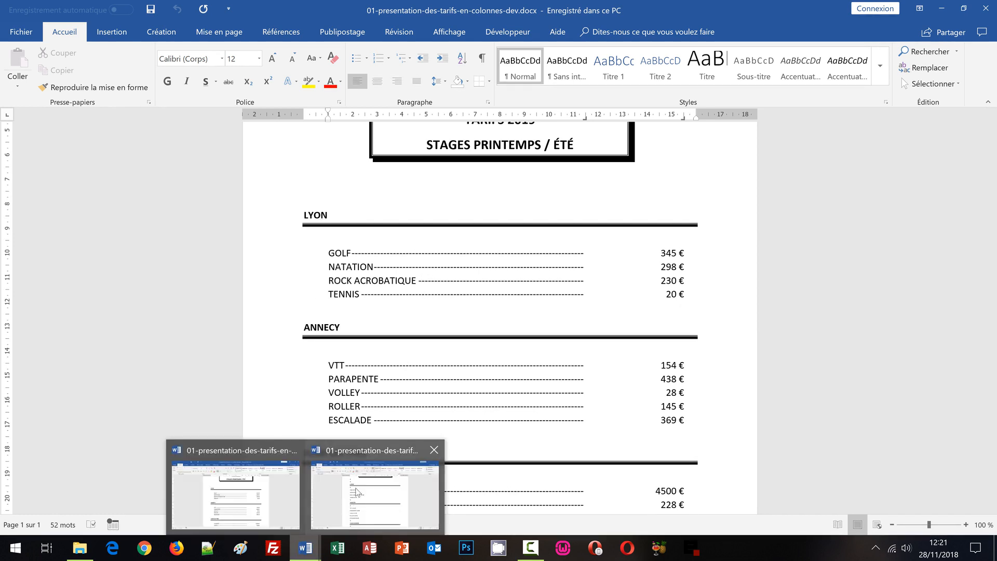
click(358, 496)
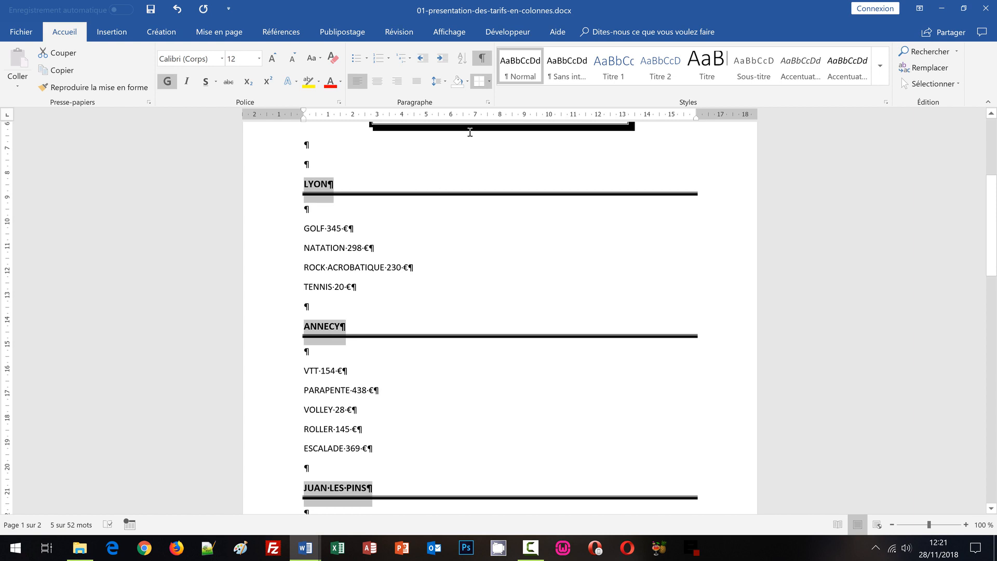
- Remove the space after the LYON, ANNECY and JUAN LES PINS heading paragraphs, and save the document
click(441, 81)
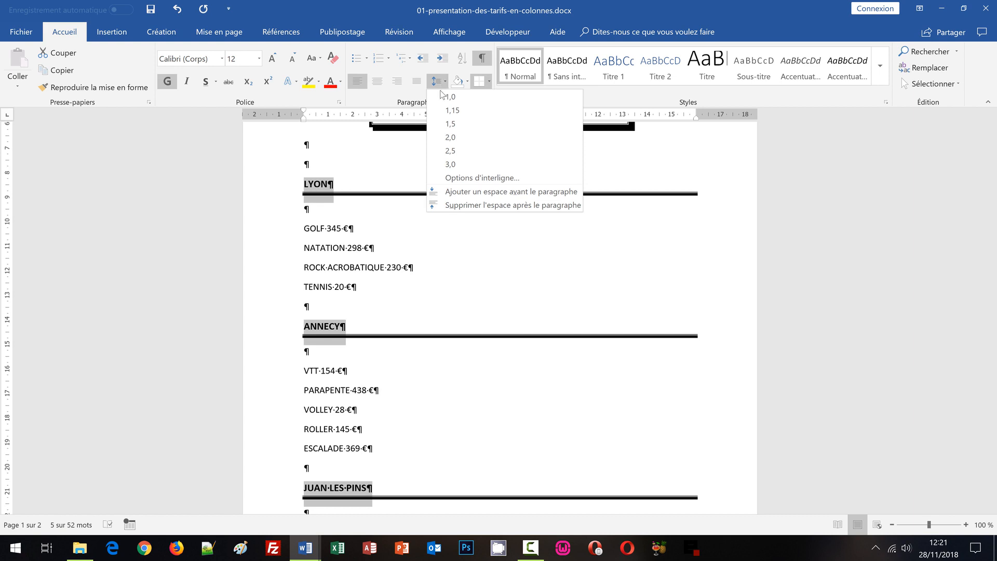
click(459, 205)
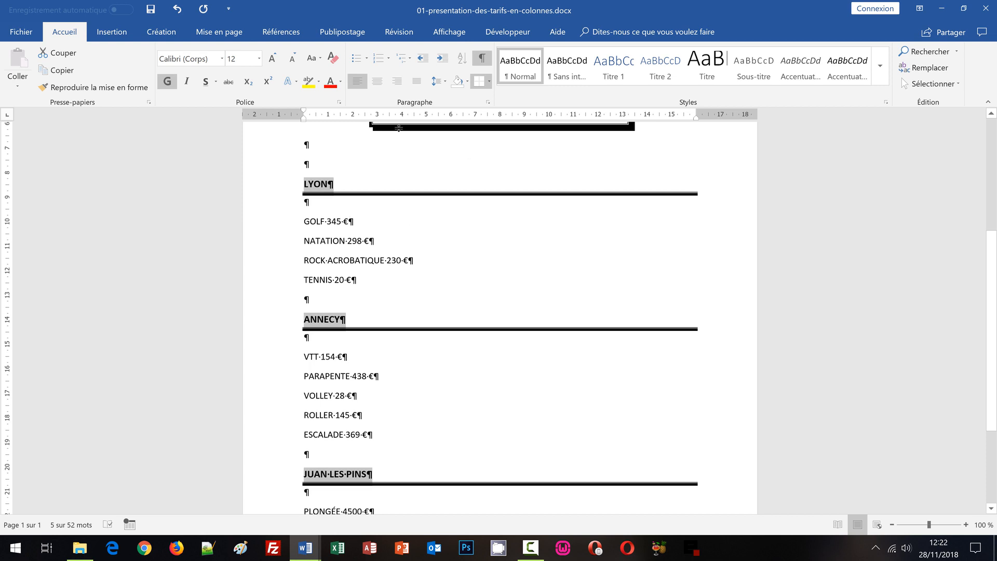
click(150, 9)
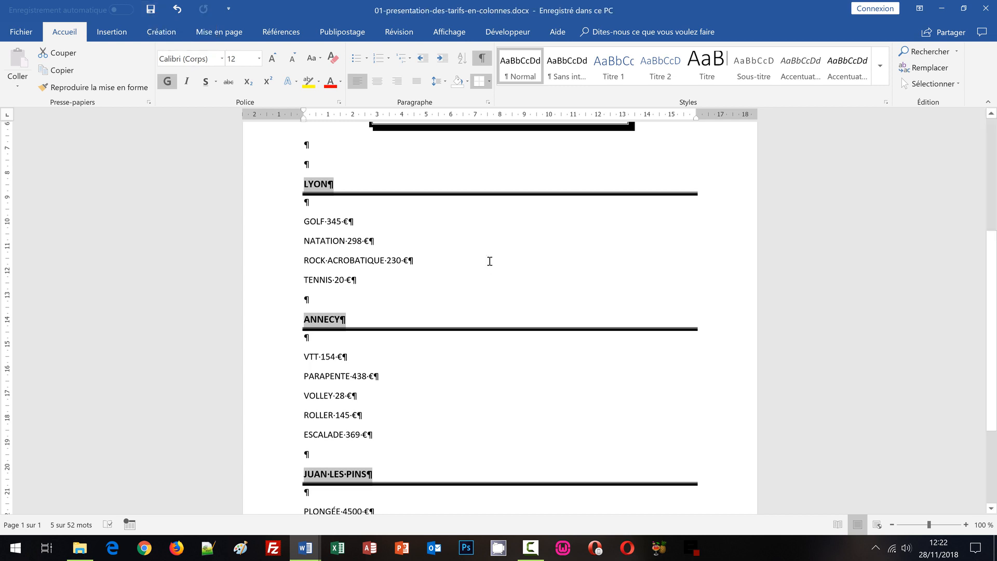
click(446, 81)
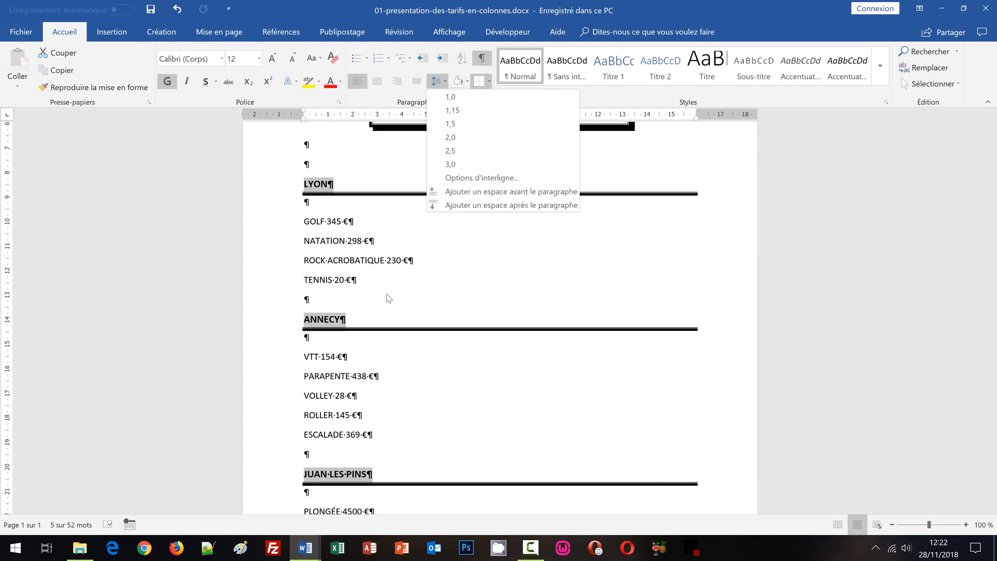
click(388, 269)
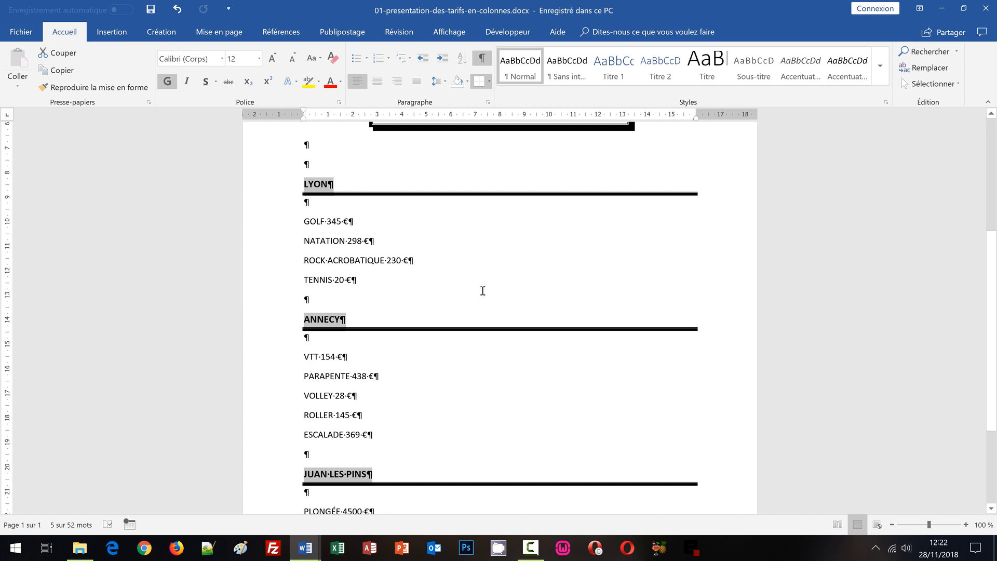
- Examine how the activities, dashed leaders and prices are aligned in the finished model, and return to the working document
click(348, 221)
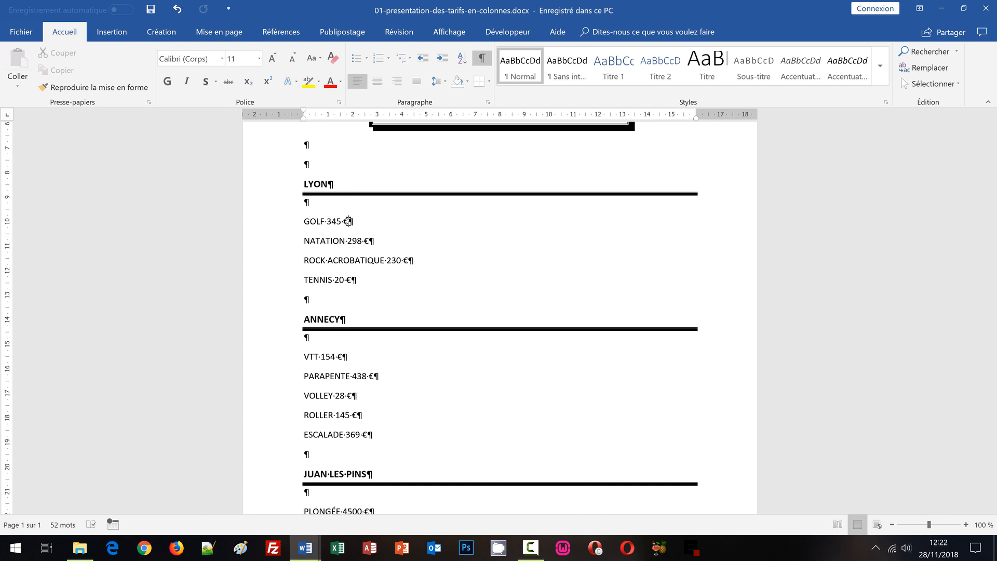
mouse_move(305, 547)
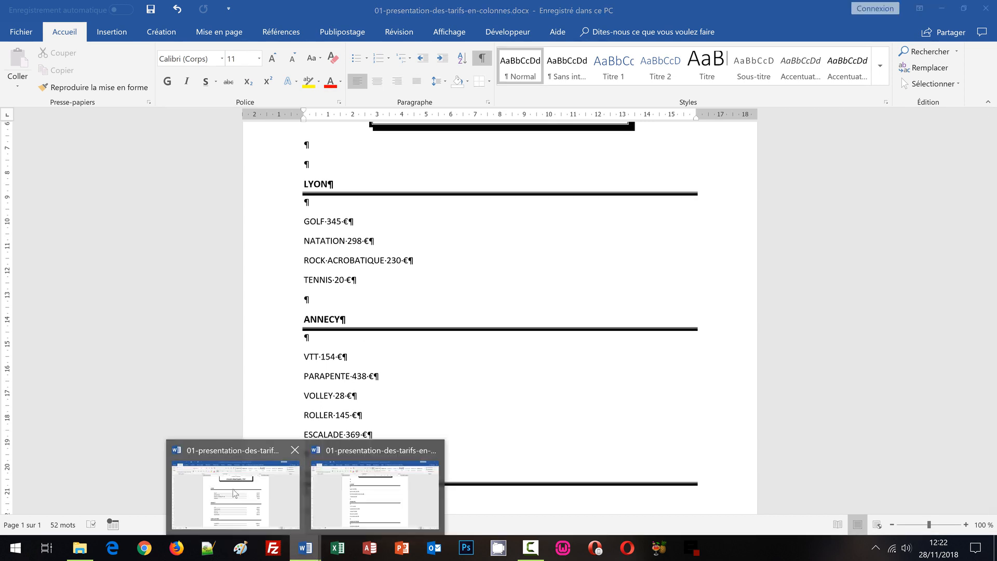
click(233, 493)
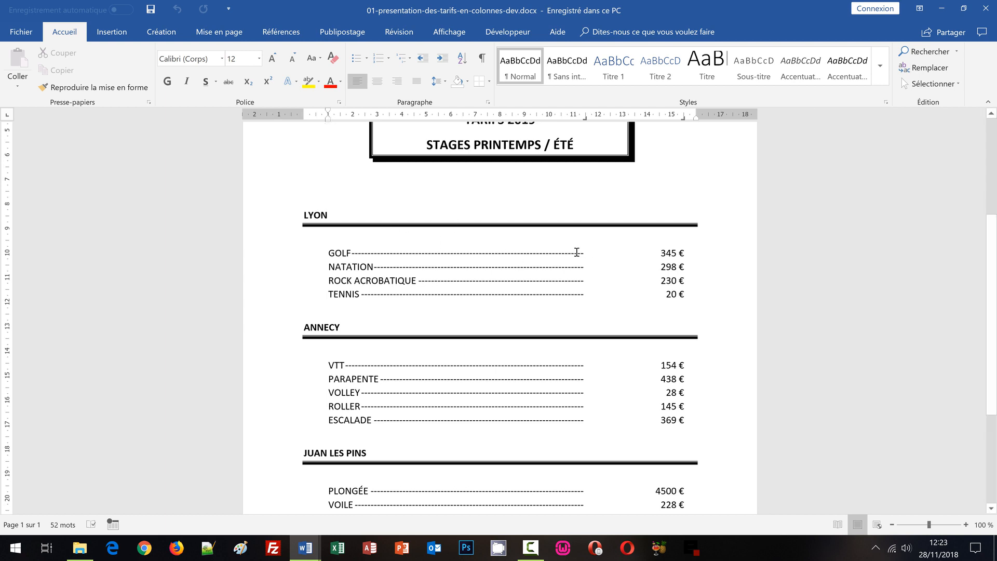
click(677, 252)
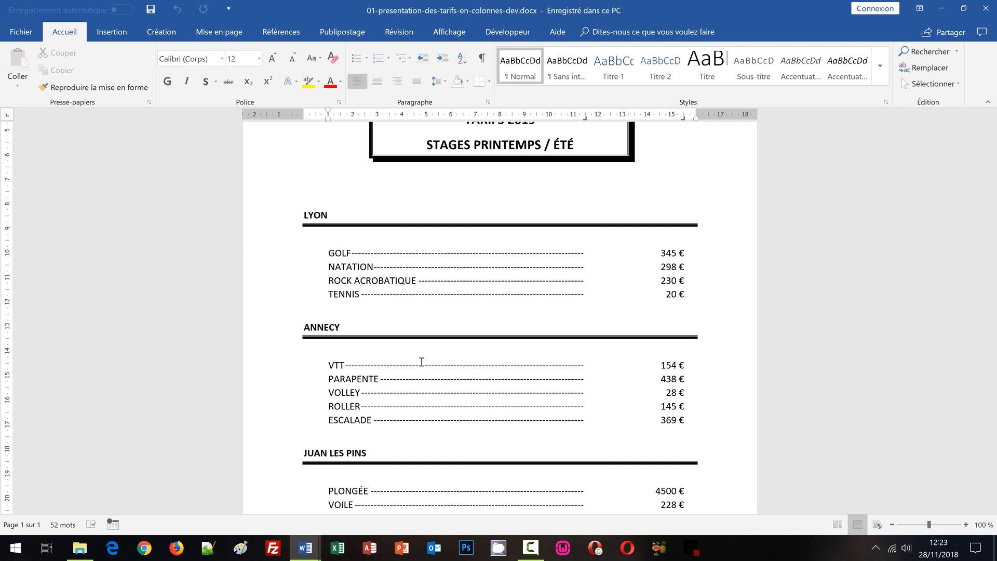
click(354, 253)
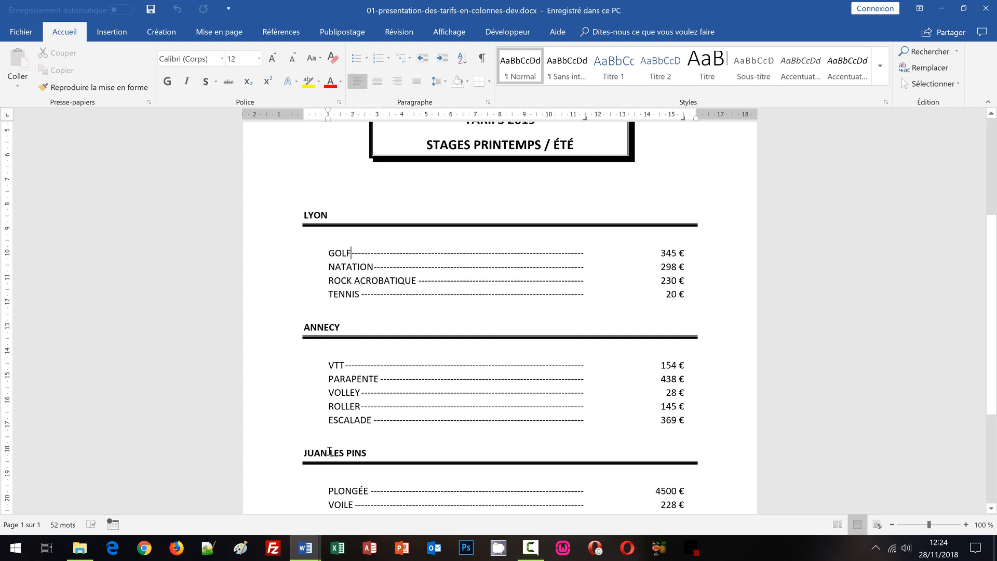
click(307, 556)
click(370, 506)
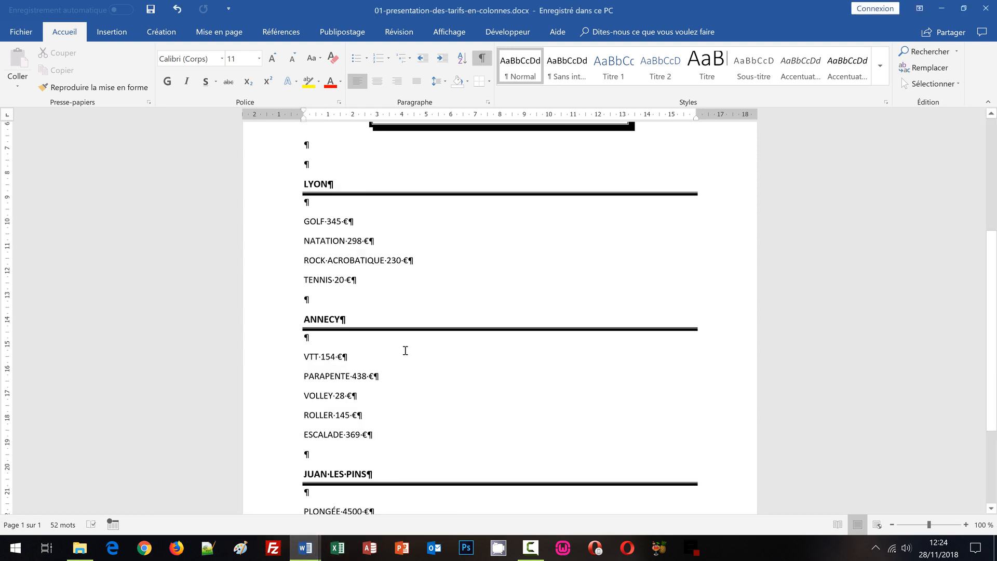
- Replace the space before the price with two tabs in the GOLF and NATATION lines under LYON
click(323, 221)
key(Tab)
key(Tab)
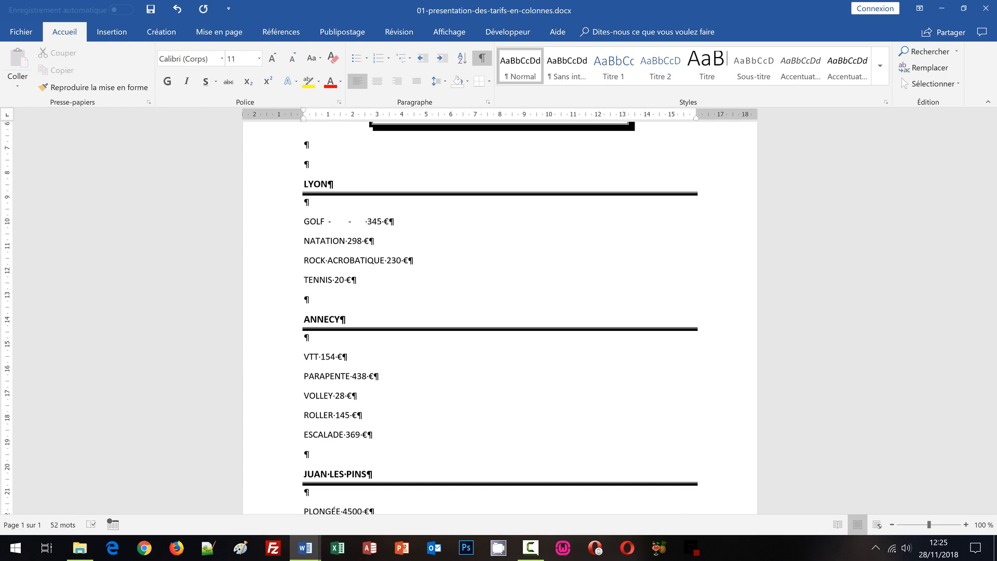
key(Delete)
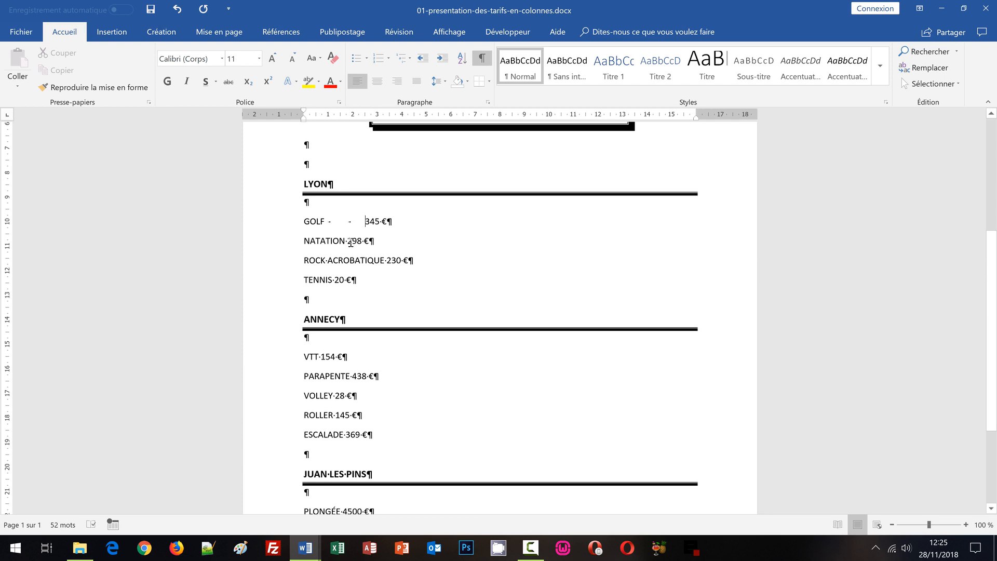
click(345, 240)
key(Tab)
key(Tab)
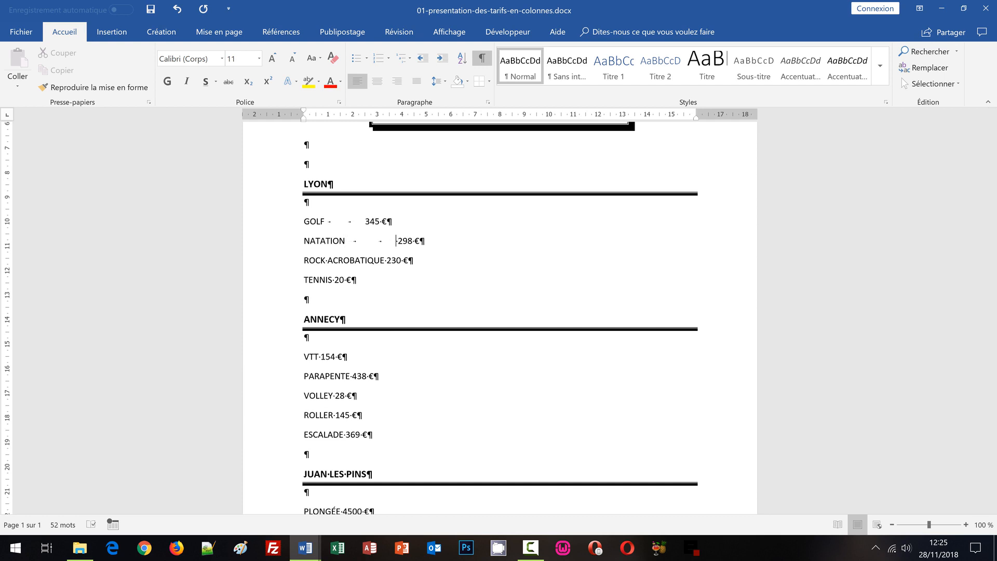
key(Delete)
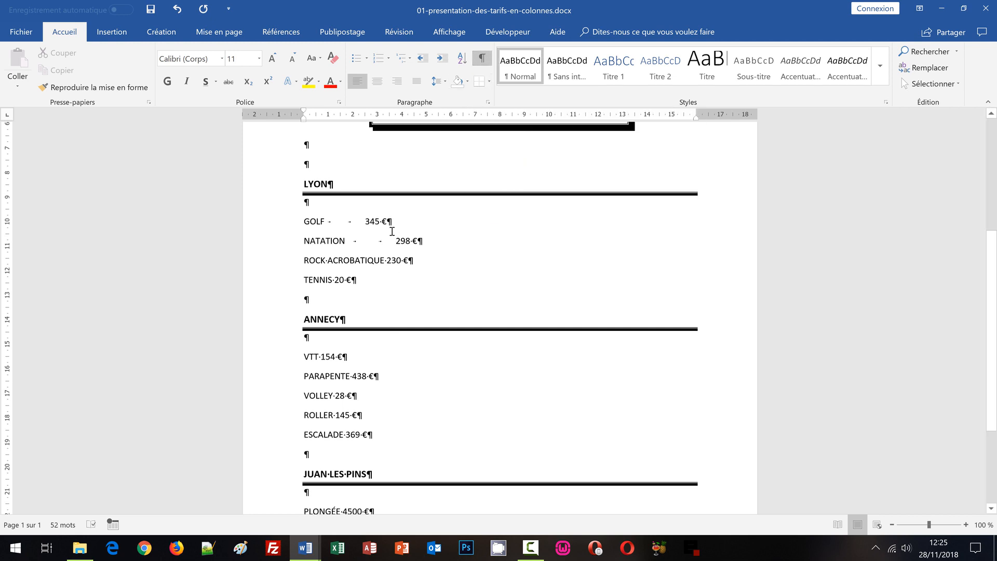
double_click(354, 220)
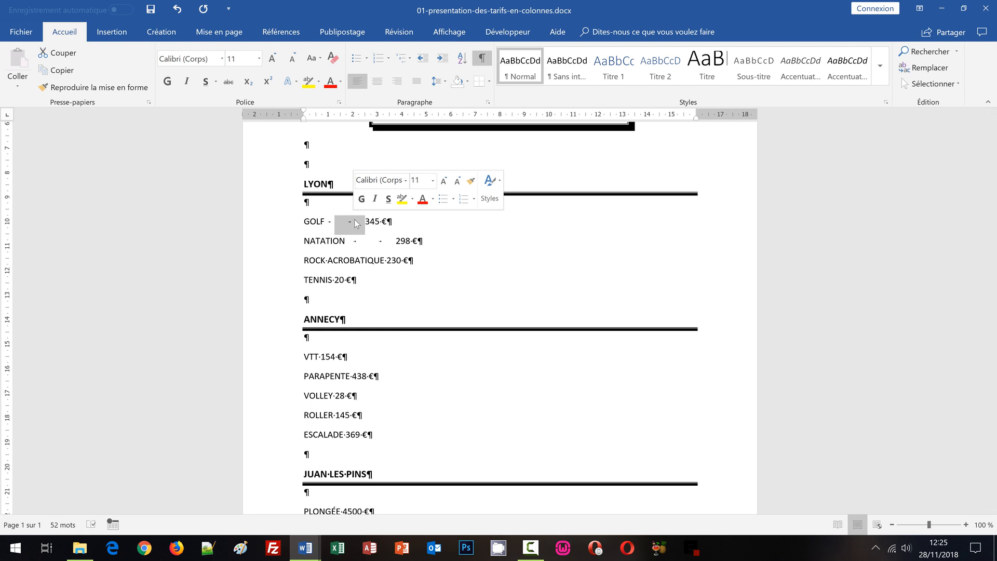
click(404, 239)
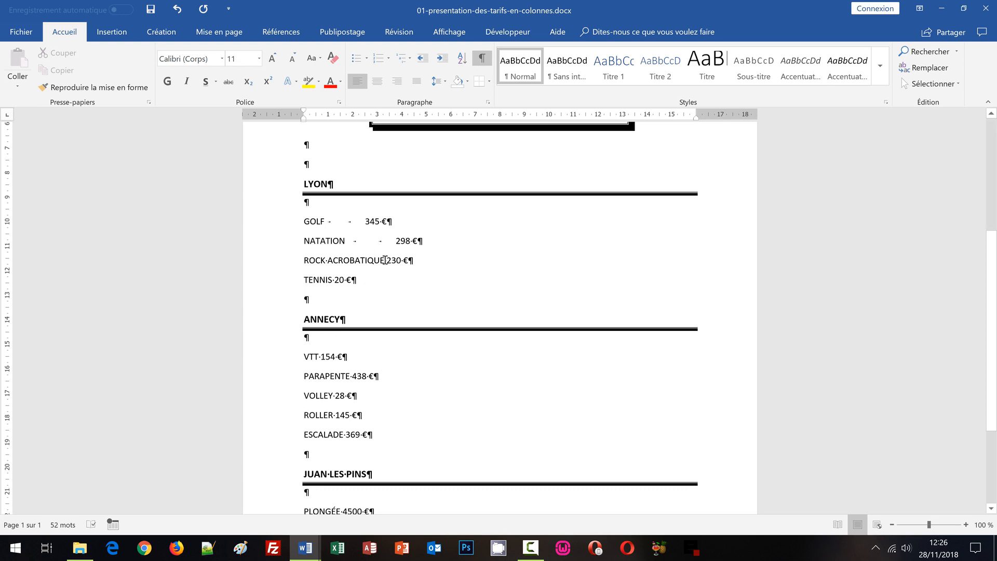
- Replace the space before the price with two tabs in the ROCK ACROBATIQUE and TENNIS lines
click(384, 260)
key(Tab)
key(Tab)
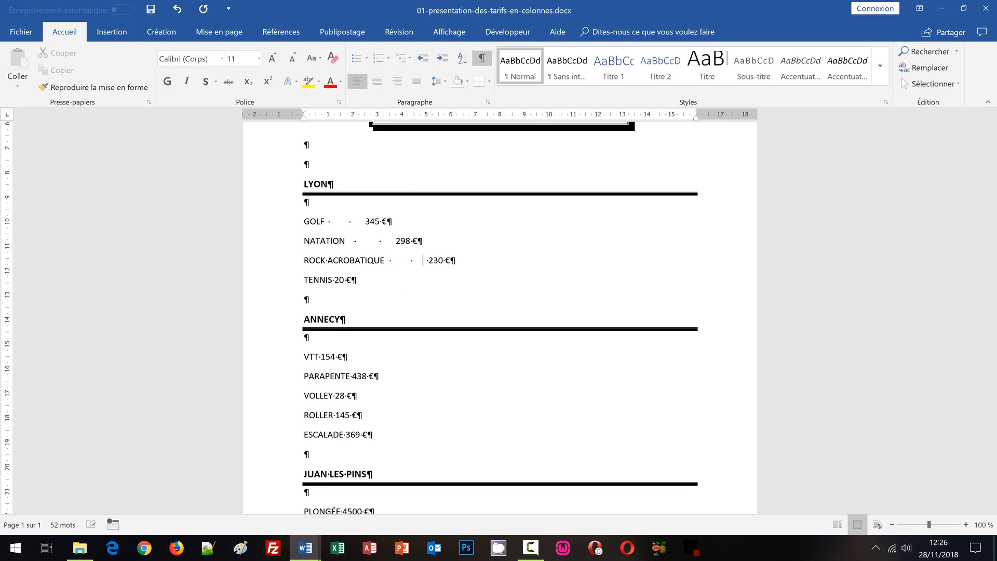
key(Delete)
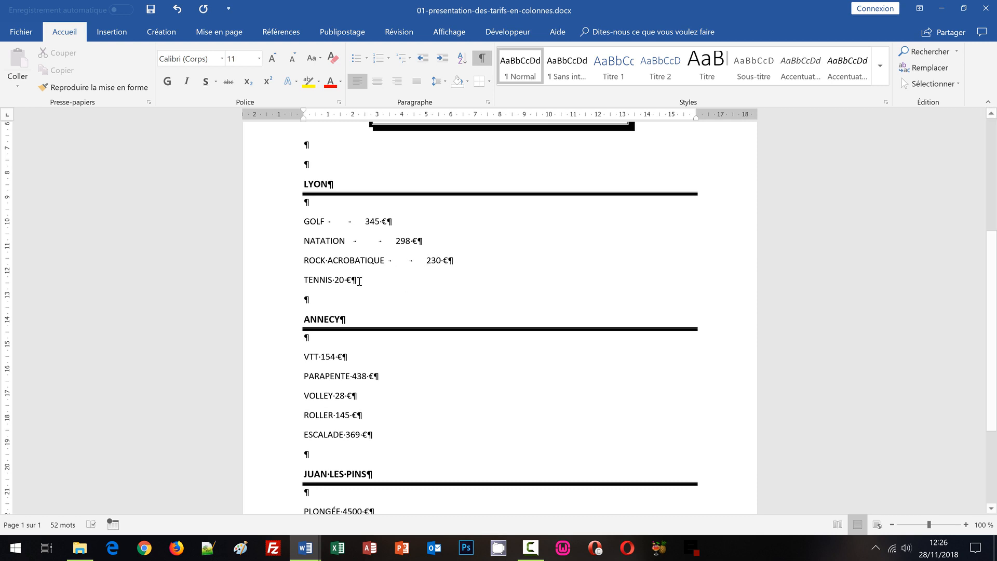
click(333, 281)
key(Tab)
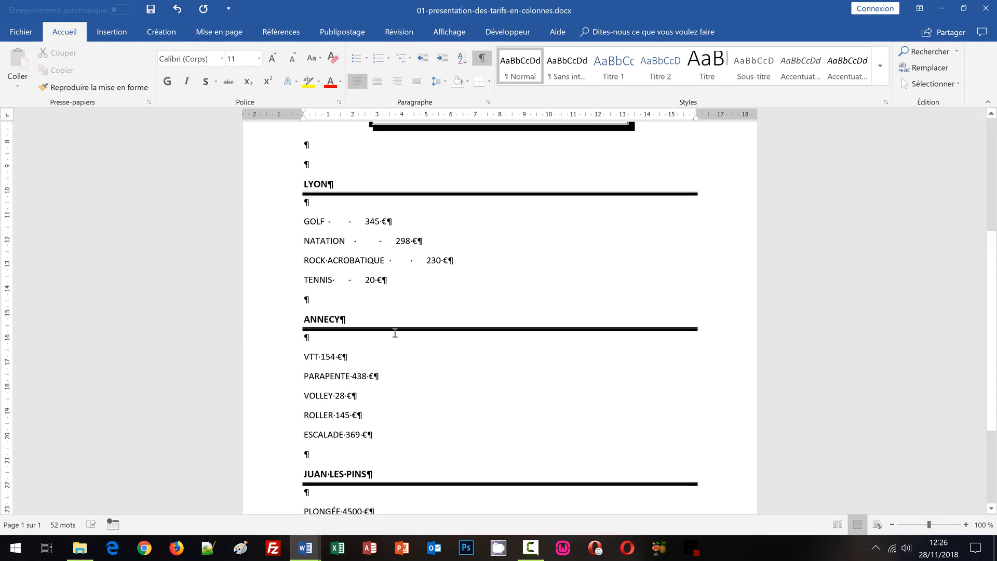
- Replace the space before the price with two tabs in the VTT and PARAPENTE lines under ANNECY
scroll(394, 334, down, 2)
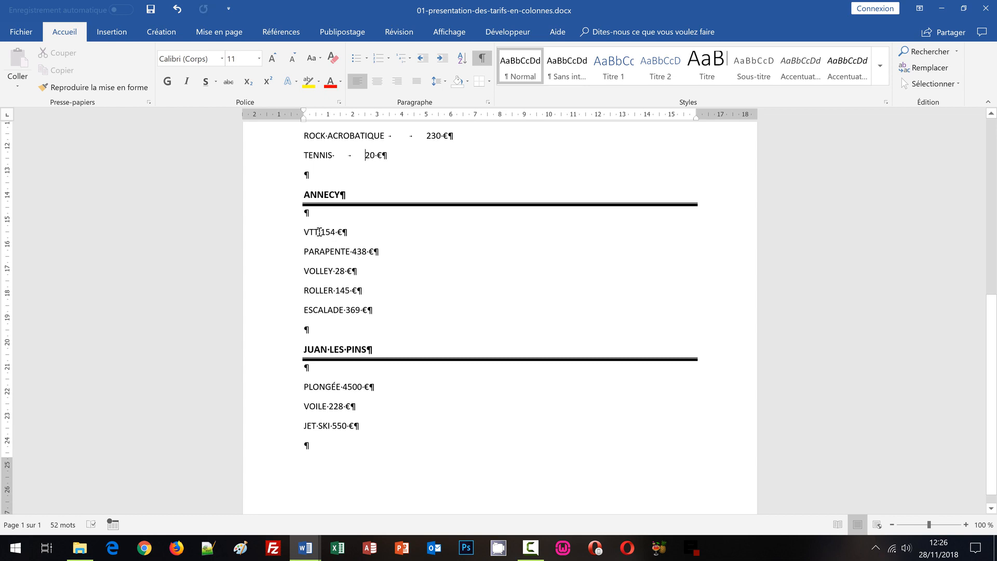
click(319, 232)
key(Tab)
key(Tab)
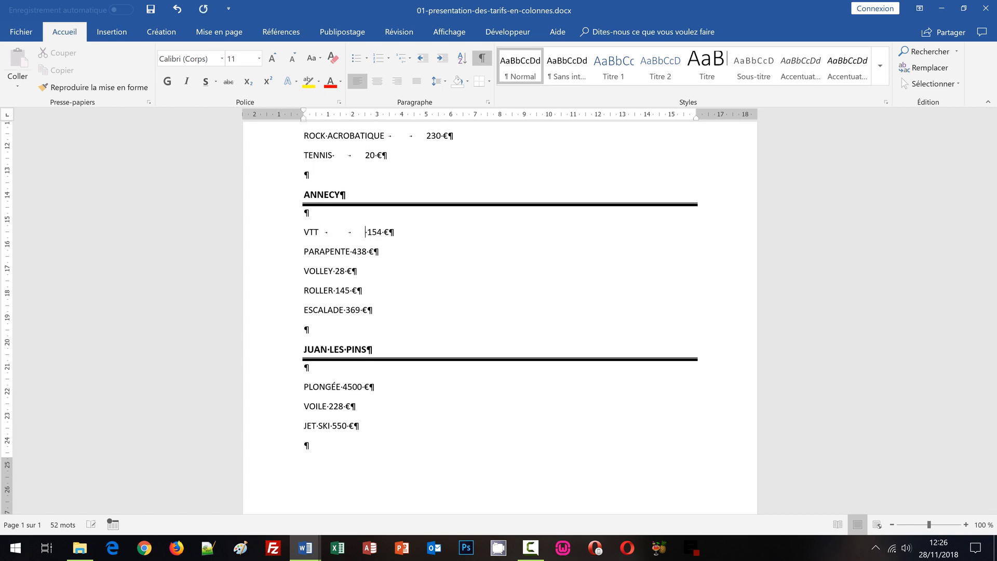
key(Delete)
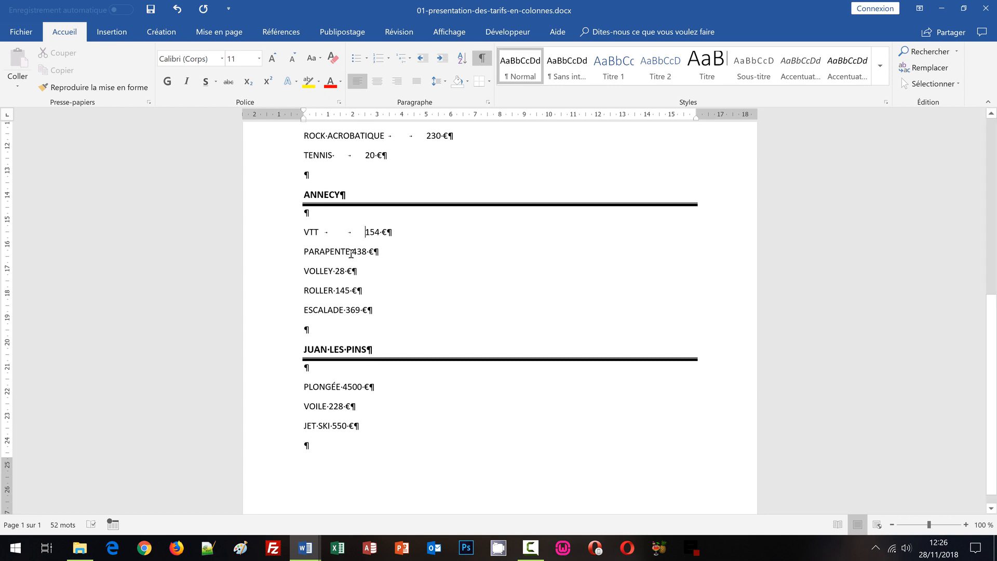
click(350, 251)
key(Tab)
key(Tab)
key(Delete)
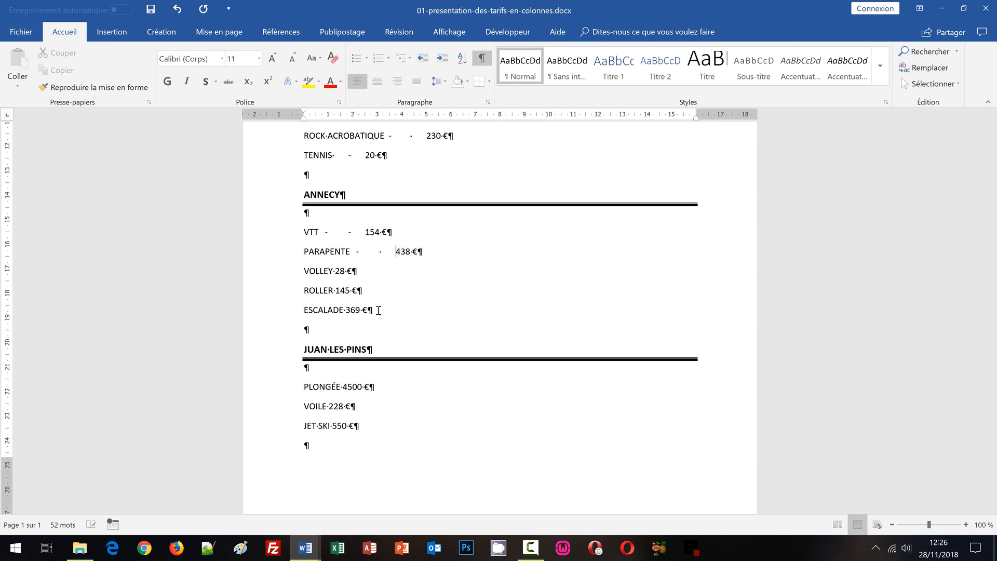
- Replace the space before the price with two tabs in the VOLLEY, ROLLER and ESCALADE lines
click(333, 270)
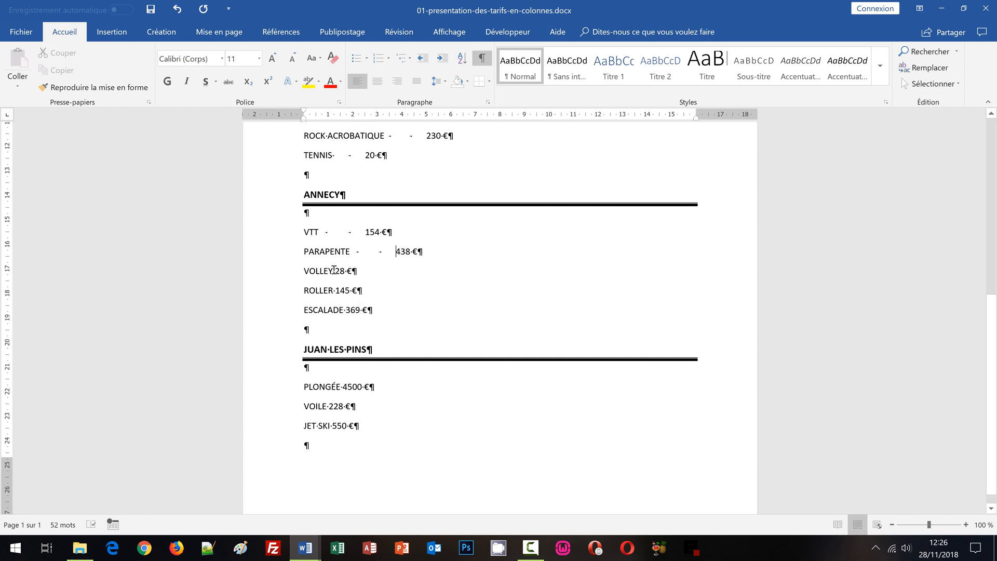
key(Delete)
key(Tab)
key(Tab)
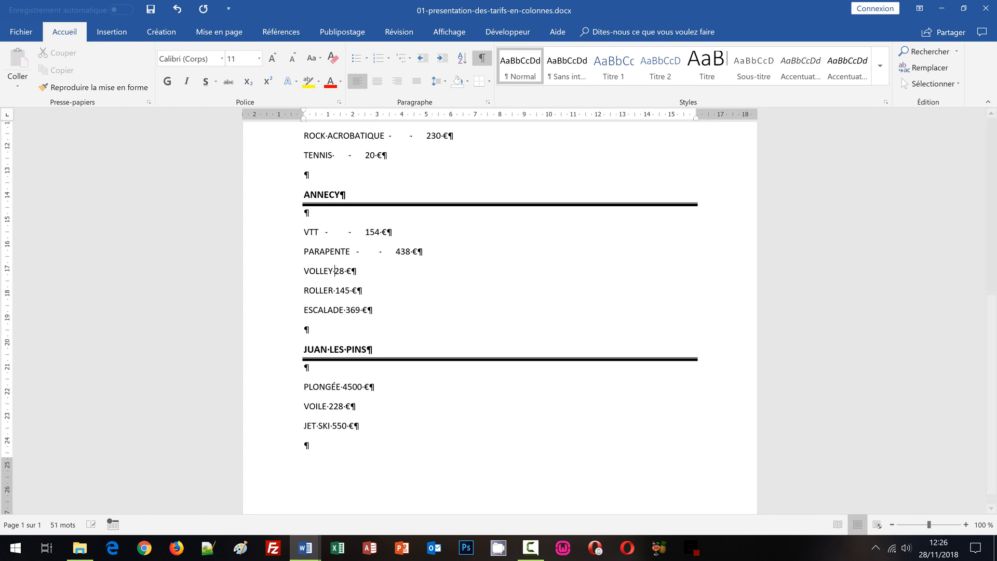
click(333, 290)
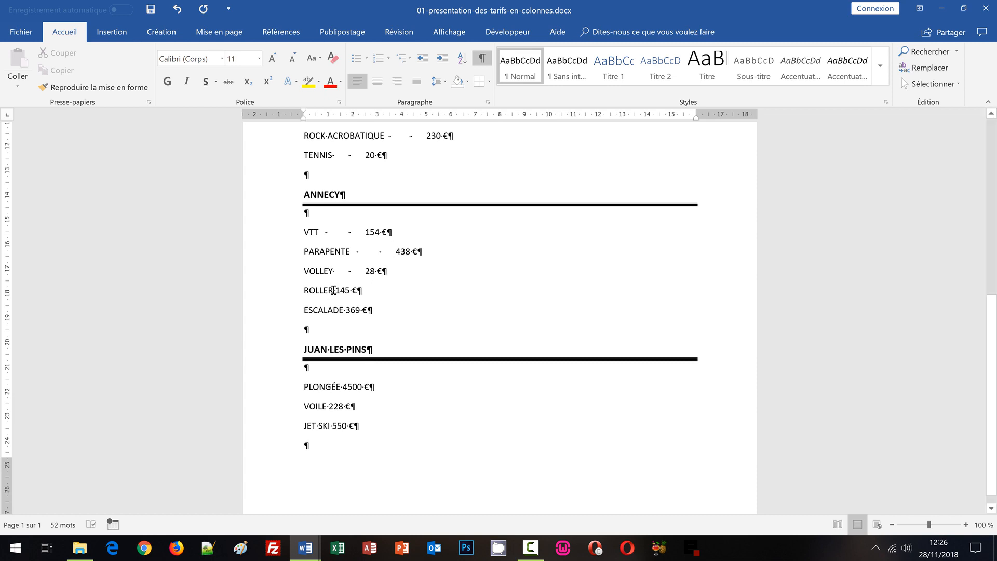
key(Delete)
key(Tab)
key(Tab)
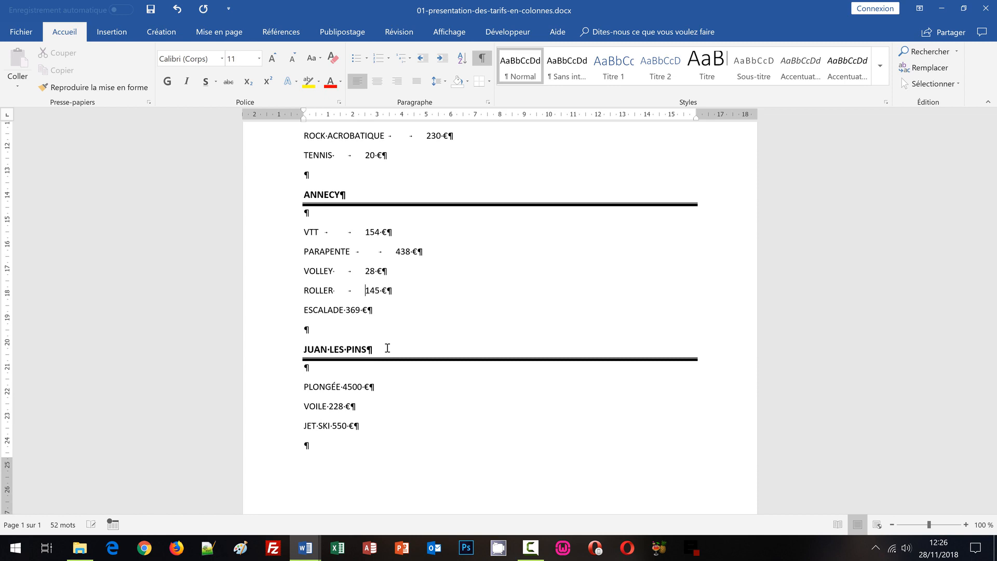
click(345, 310)
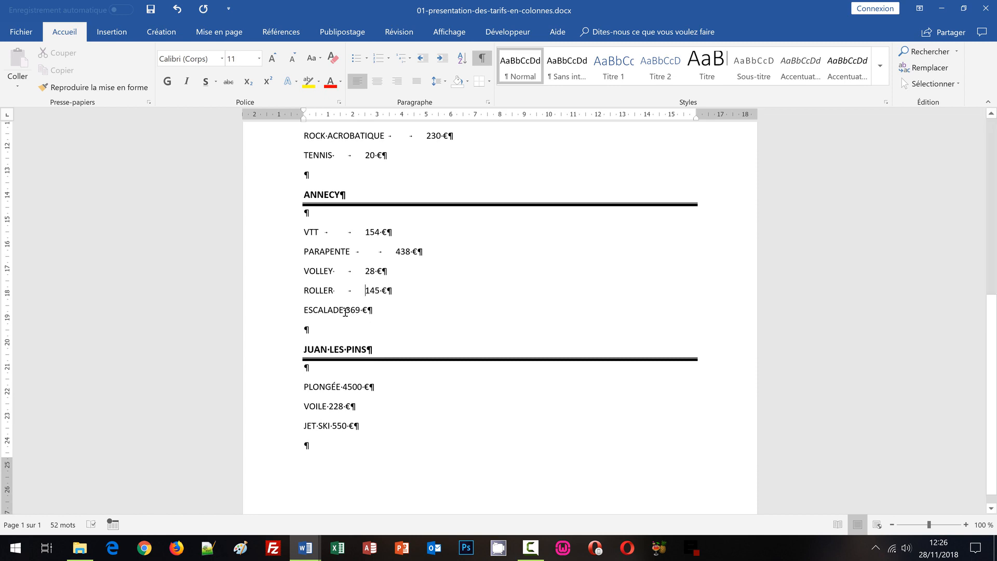
key(Delete)
key(Tab)
key(Tab)
- Replace the space before the price with two tabs in the PLONGÉE and VOILE lines under JUAN LES PINS
click(341, 387)
key(Delete)
key(Tab)
key(Tab)
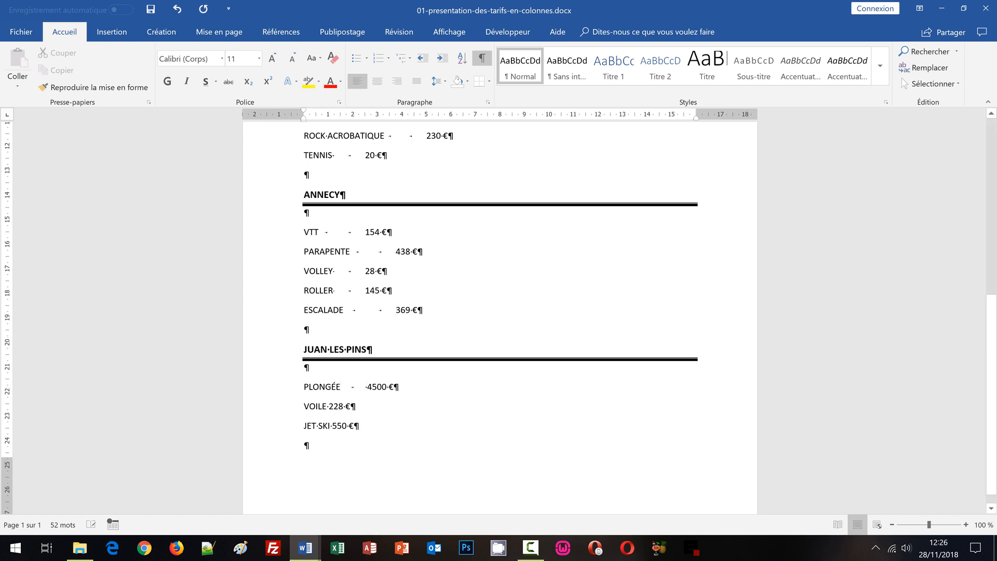
click(370, 413)
key(Left)
key(Left)
key(Left)
key(Left)
key(Left)
key(Left)
key(Delete)
key(Tab)
key(Tab)
key(Delete)
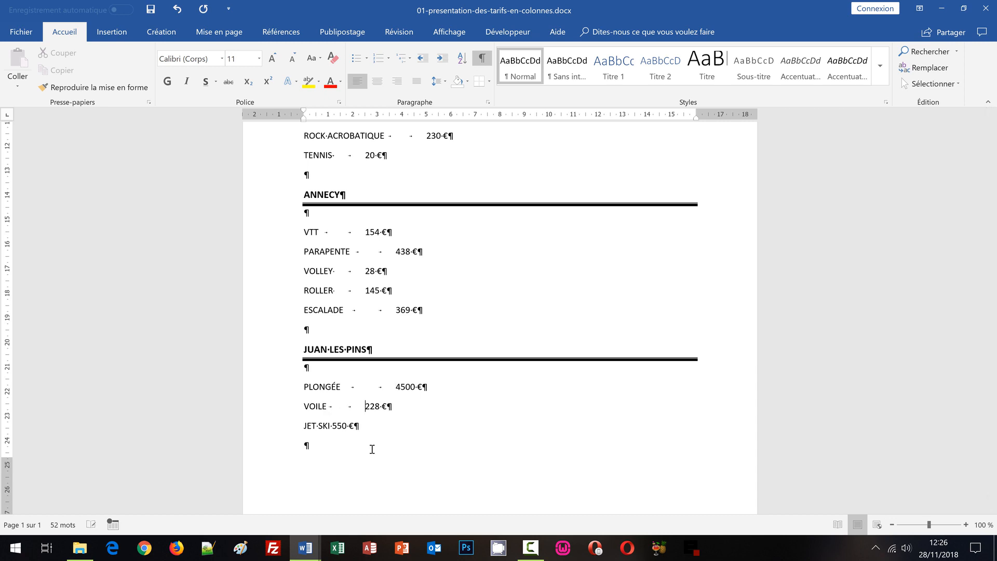
- Replace the space before the price with two tabs in the JET SKI line
click(330, 426)
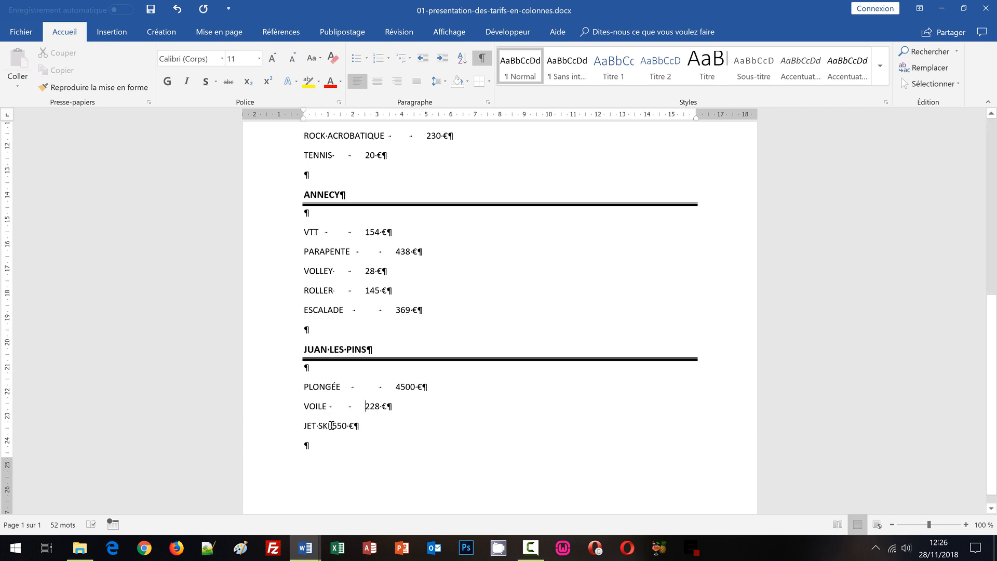
key(Delete)
key(Tab)
key(Tab)
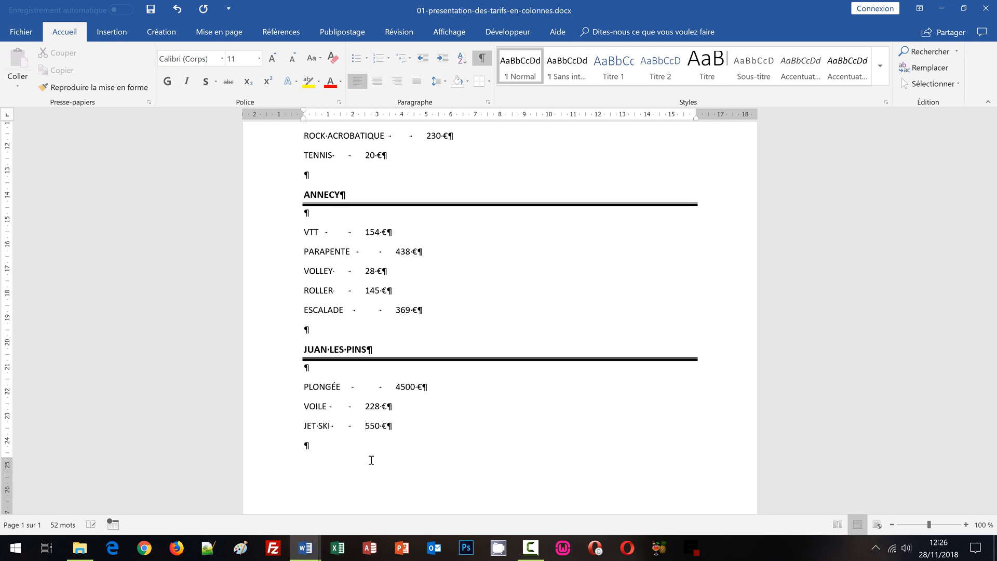
scroll(516, 443, up, 1)
scroll(516, 443, down, 1)
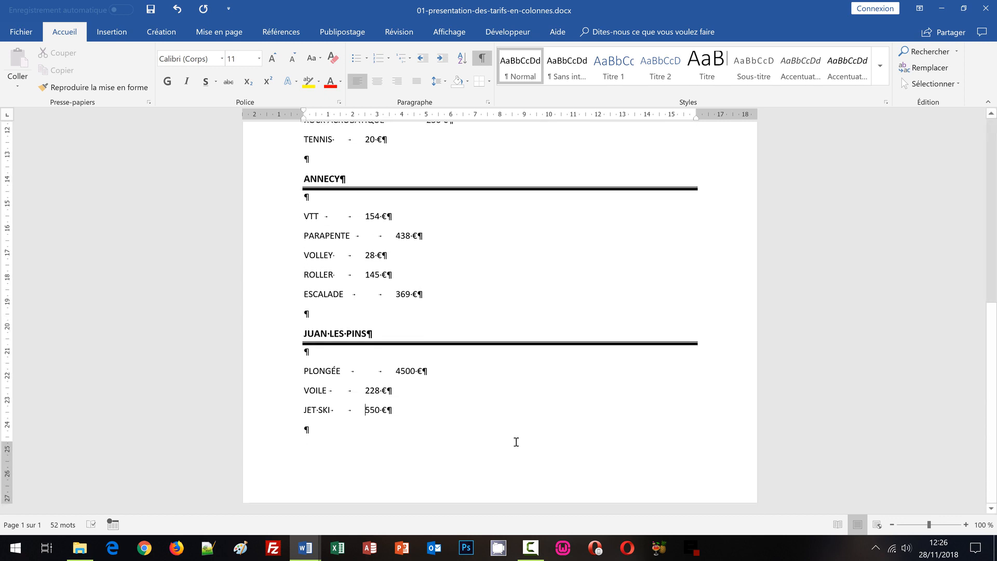
scroll(516, 442, up, 2)
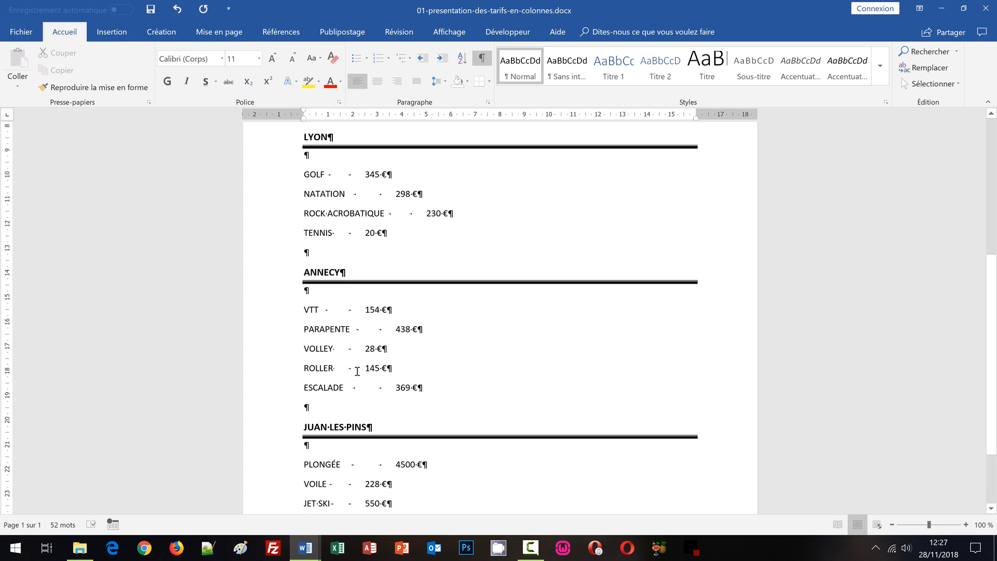
click(334, 349)
drag(335, 348, 334, 366)
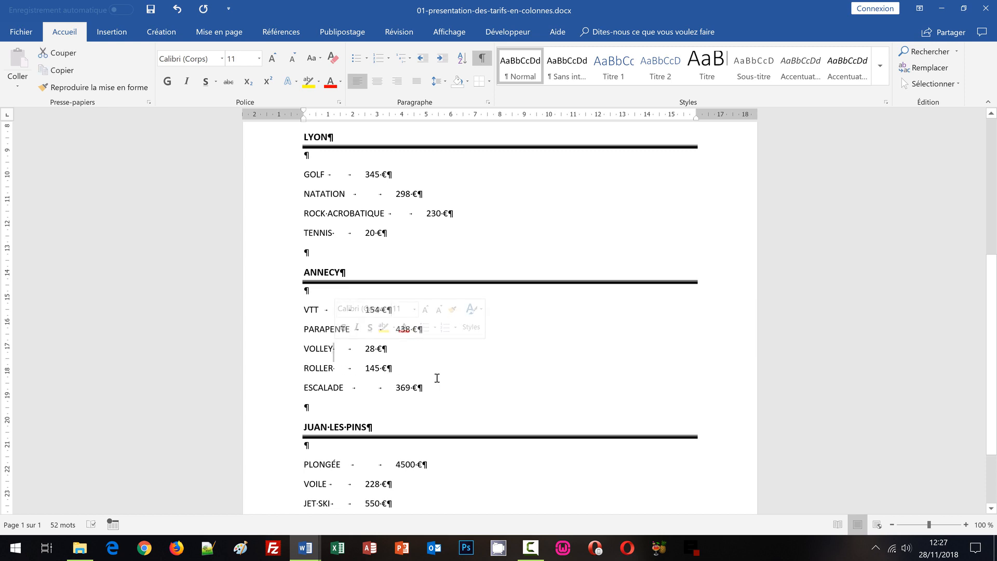
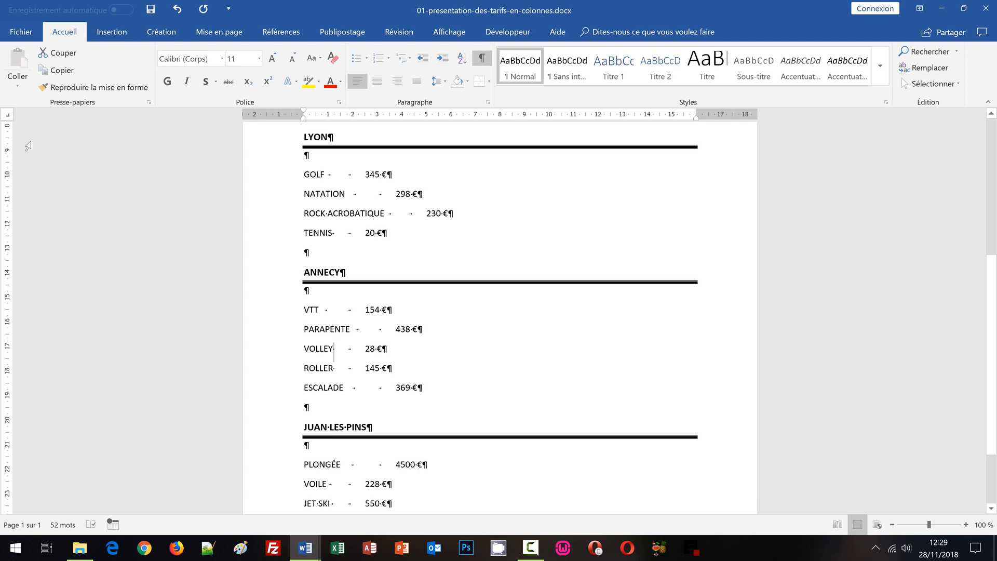
- Look through the tab stop types offered by the ruler's tab selector
click(12, 117)
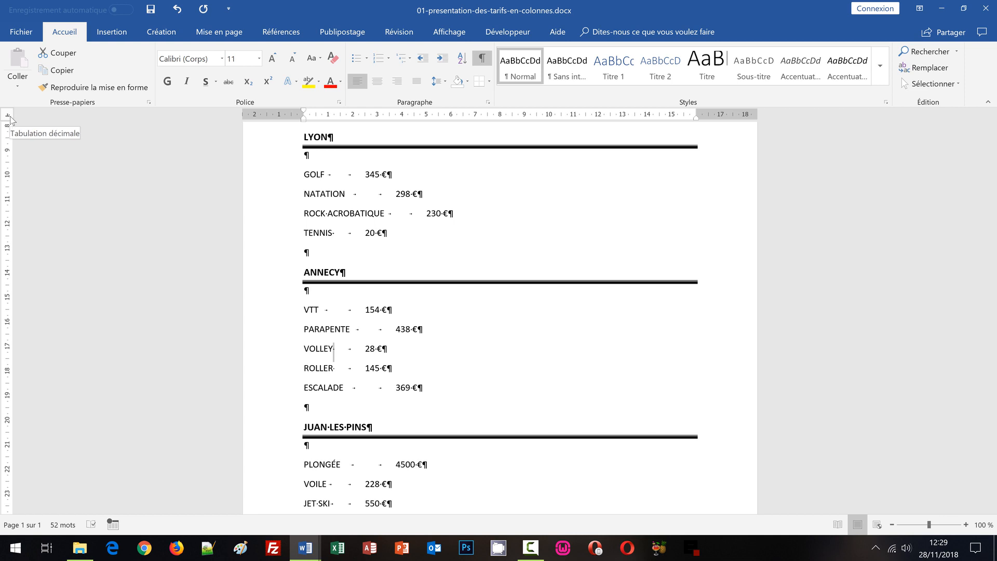
click(8, 117)
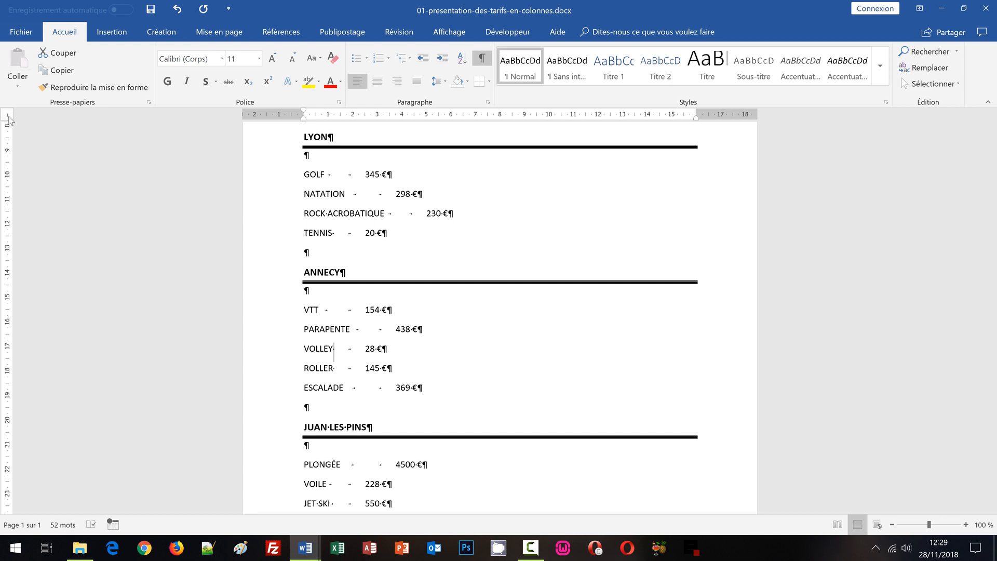
click(8, 117)
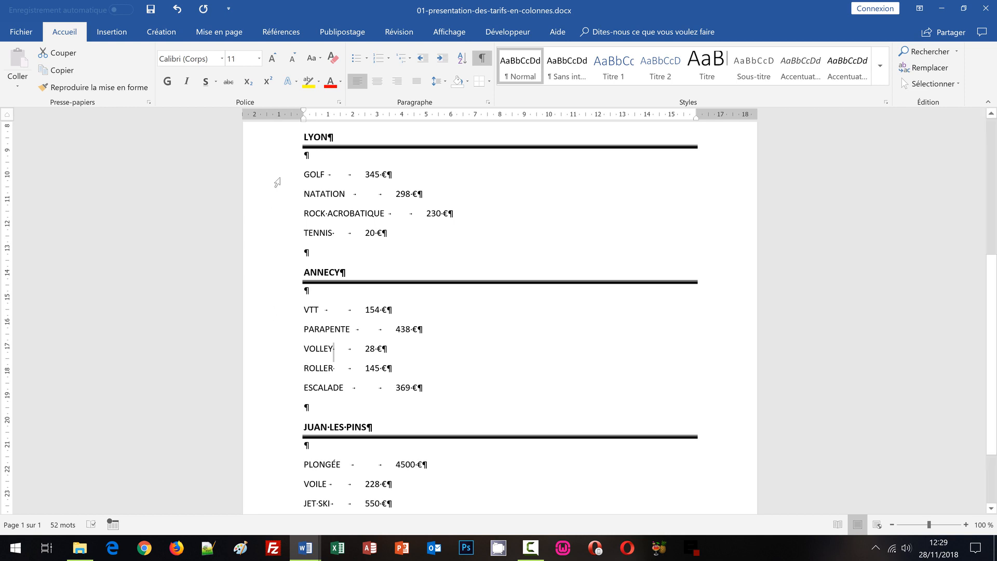
- Add right-aligned tab stops at about 11.5 cm and 15.5 cm to all activity lines under LYON, ANNECY and JUAN LES PINS
drag(273, 175, 270, 237)
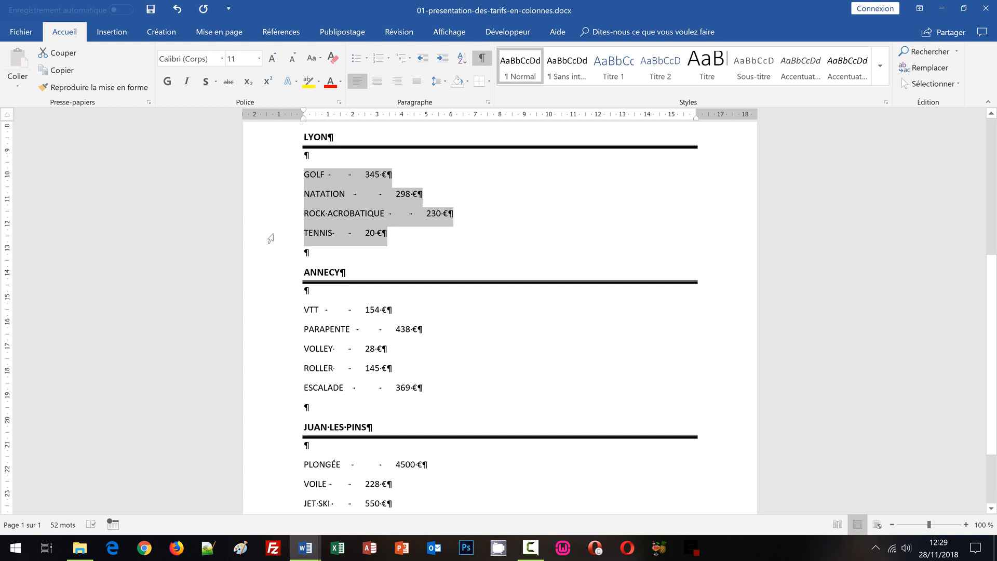
drag(271, 237, 270, 238)
drag(275, 318, 270, 385)
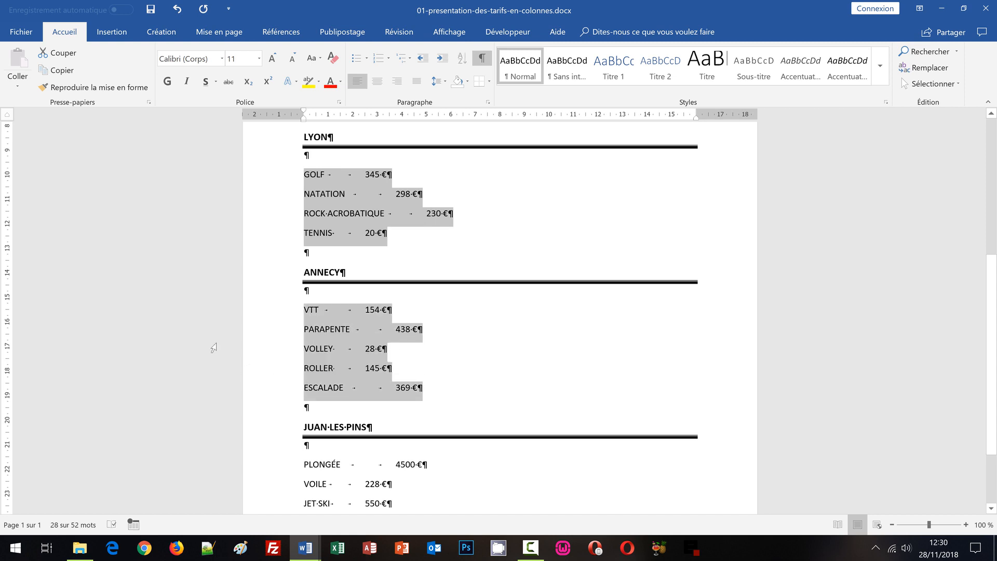
scroll(242, 393, down, 1)
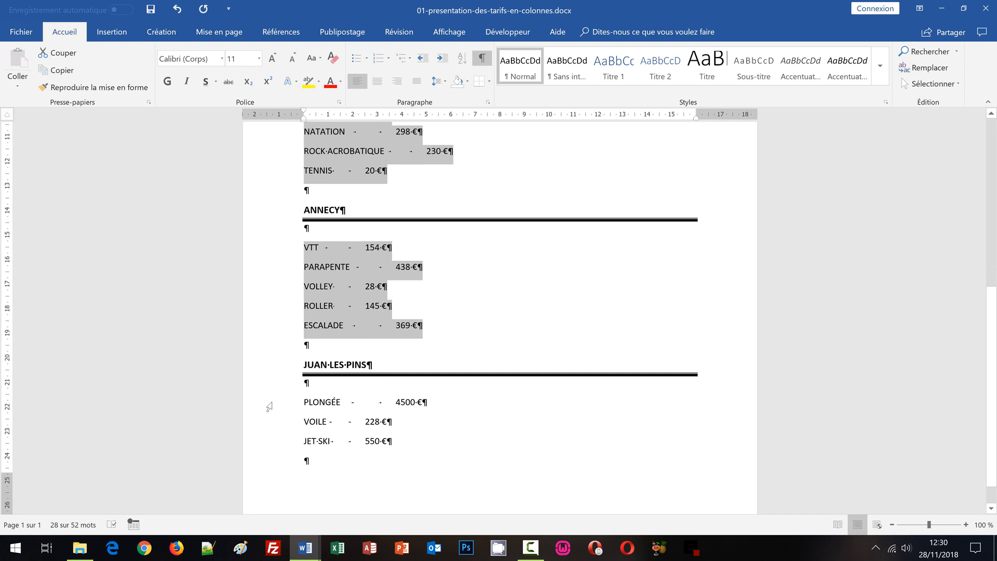
drag(268, 406, 266, 446)
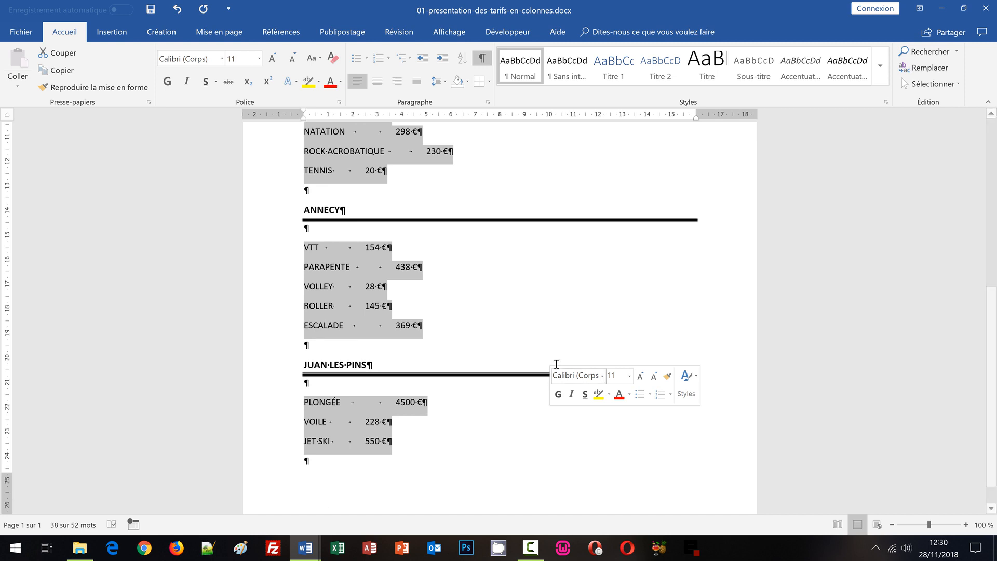
scroll(554, 362, up, 1)
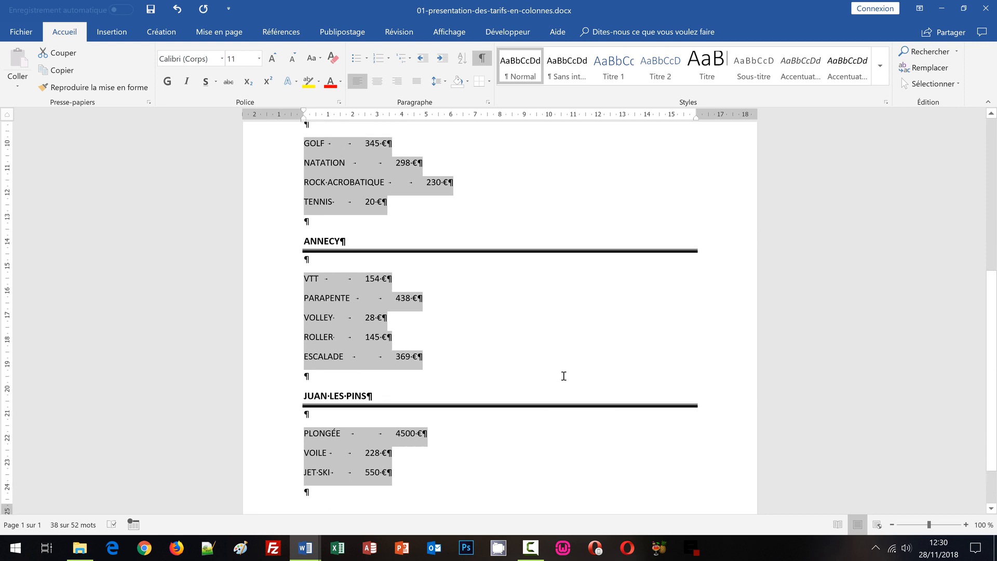
click(8, 118)
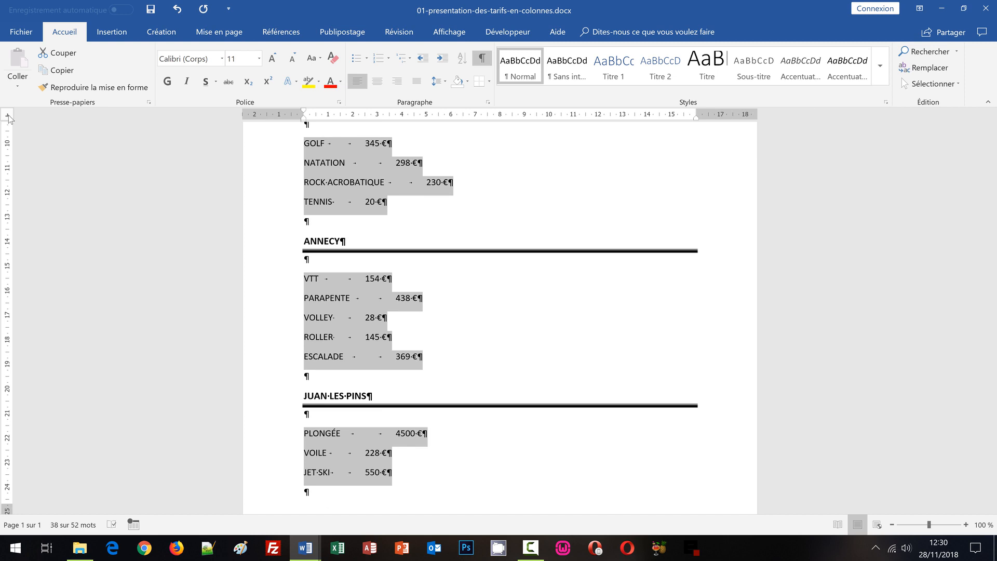
click(9, 117)
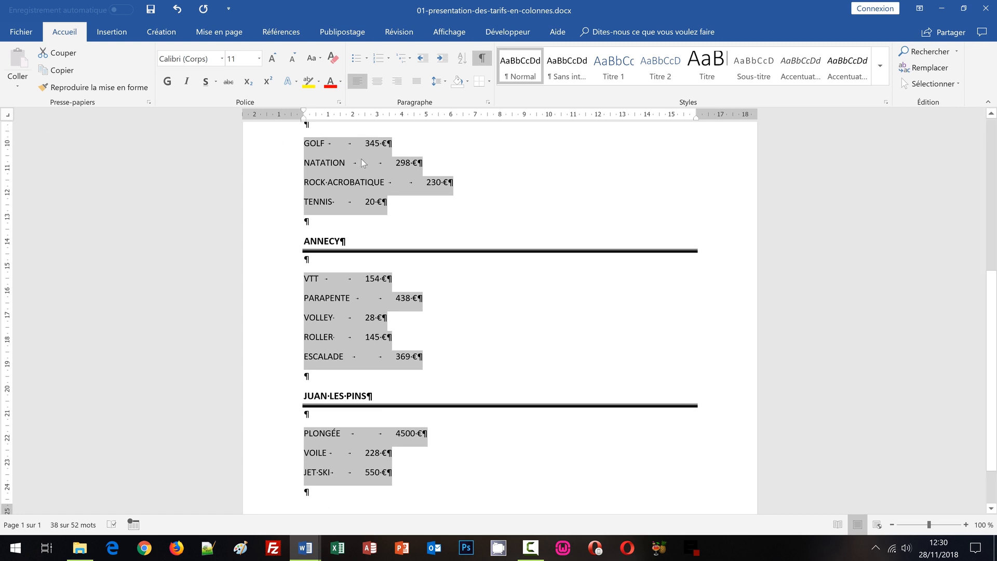
click(586, 118)
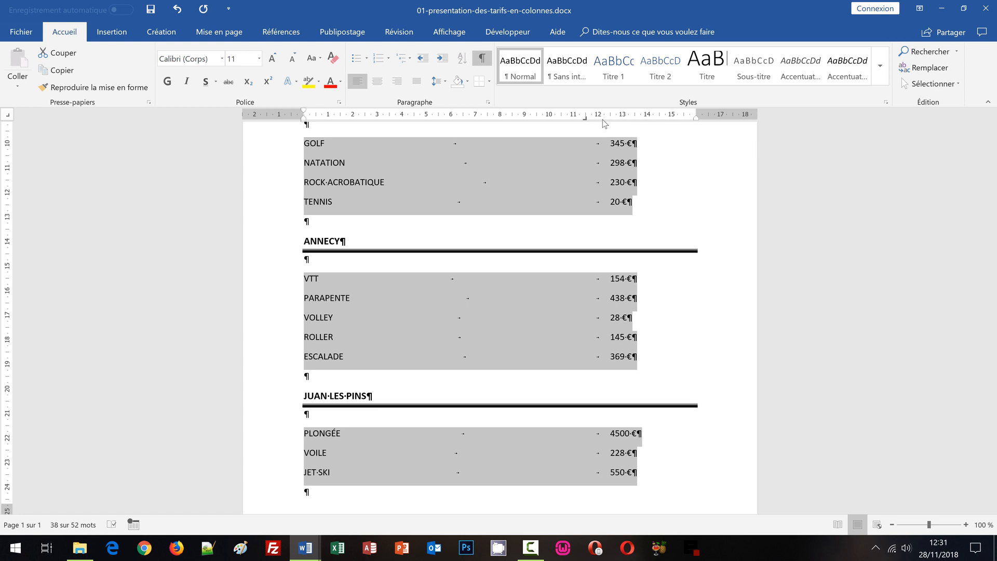
click(683, 118)
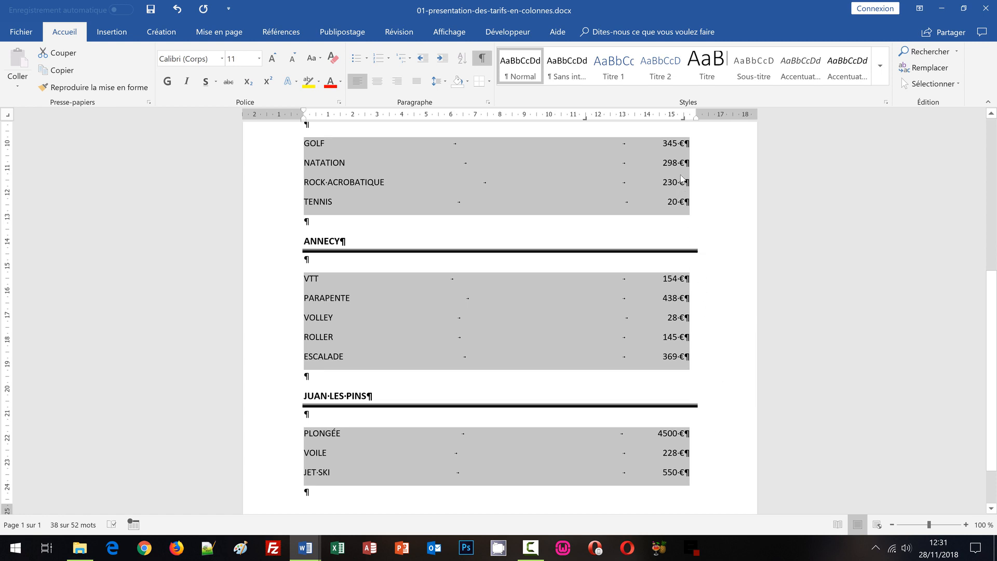
- Compare the aligned price lines with the dashed leaders and indents in the finished model, and return to the working document
scroll(710, 216, up, 2)
scroll(711, 216, up, 3)
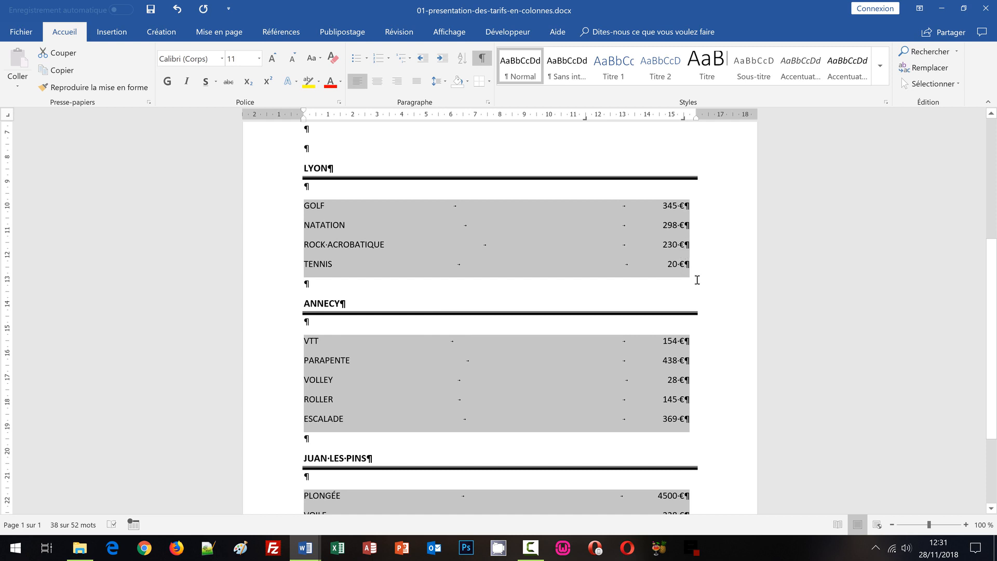
scroll(729, 279, down, 2)
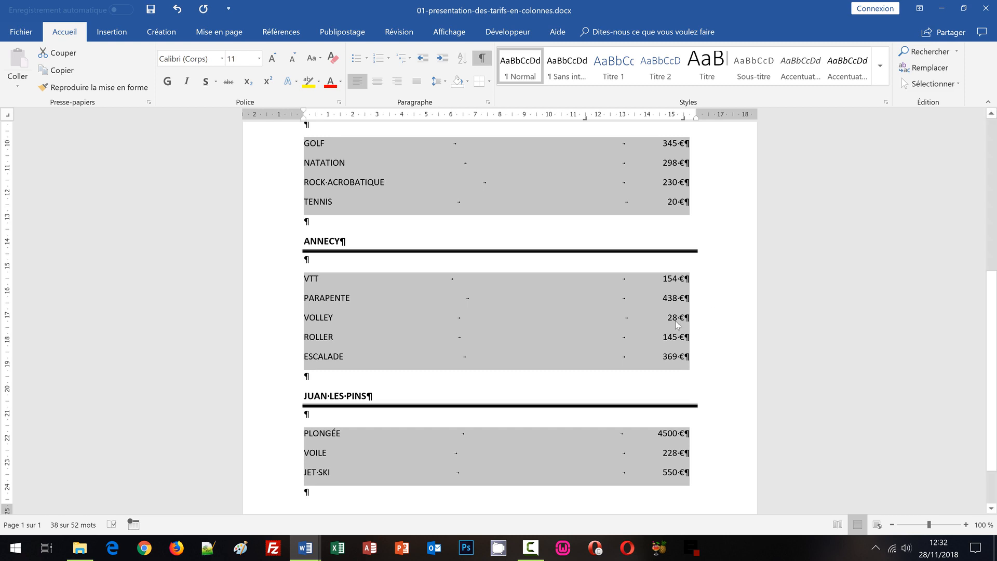
mouse_move(316, 556)
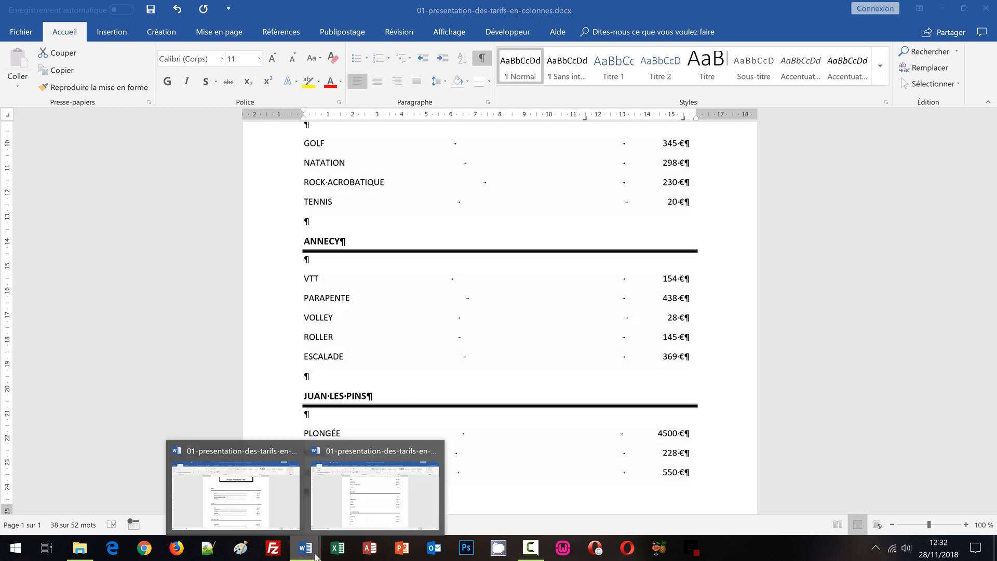
click(271, 508)
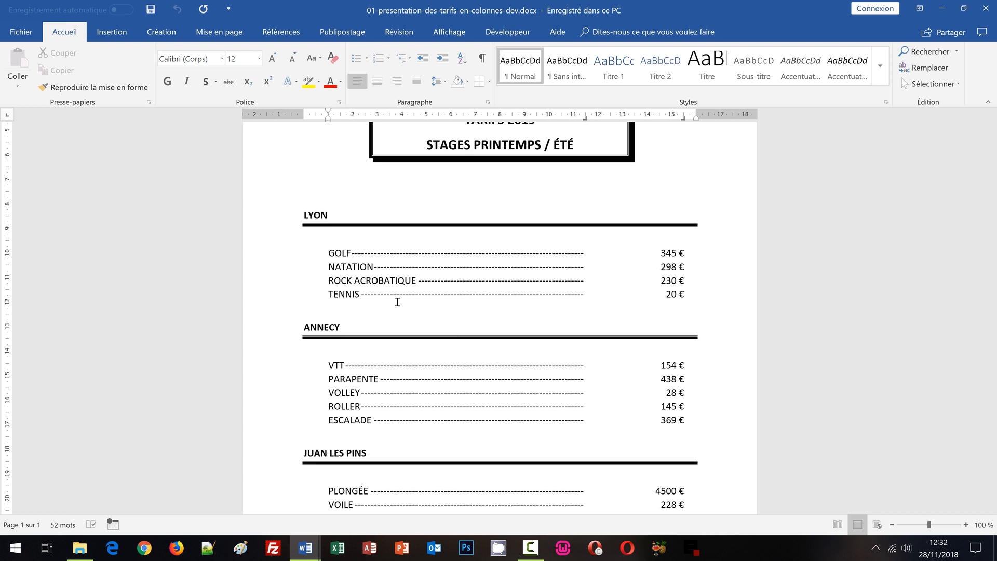
mouse_move(305, 544)
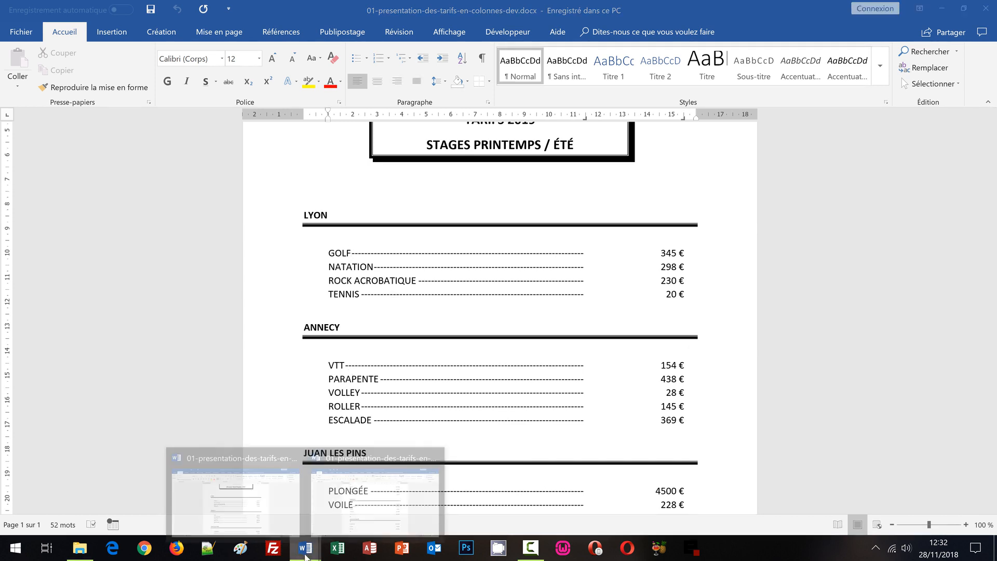
click(366, 508)
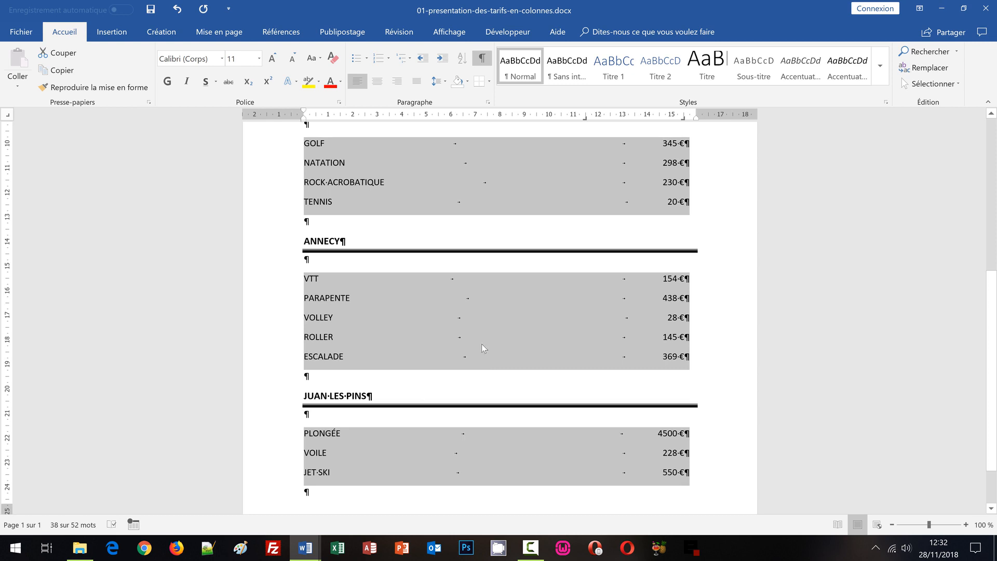
- Set all activity lines to 12 pt with no space after the paragraphs, and save the document
click(271, 58)
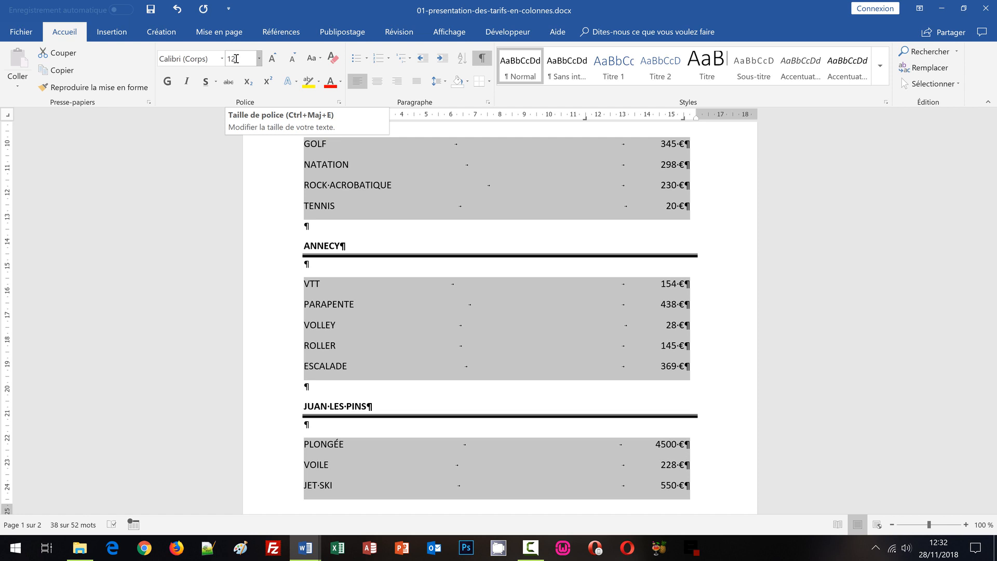
click(444, 82)
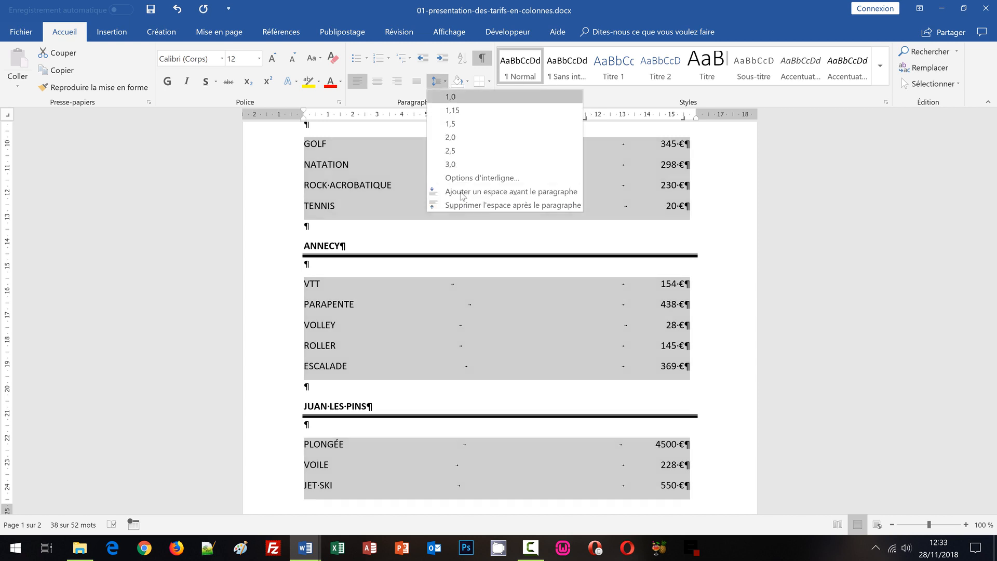
click(460, 205)
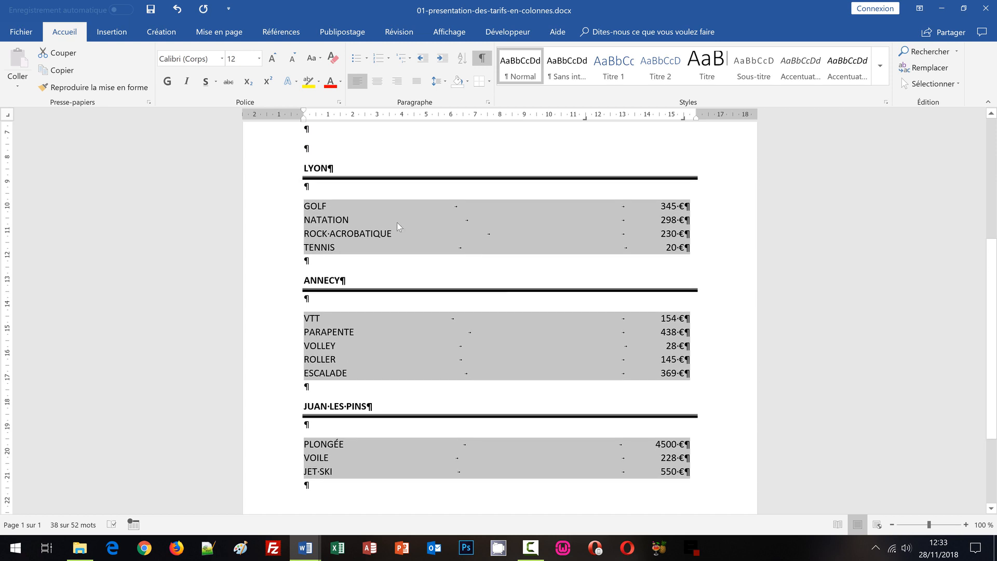
click(151, 9)
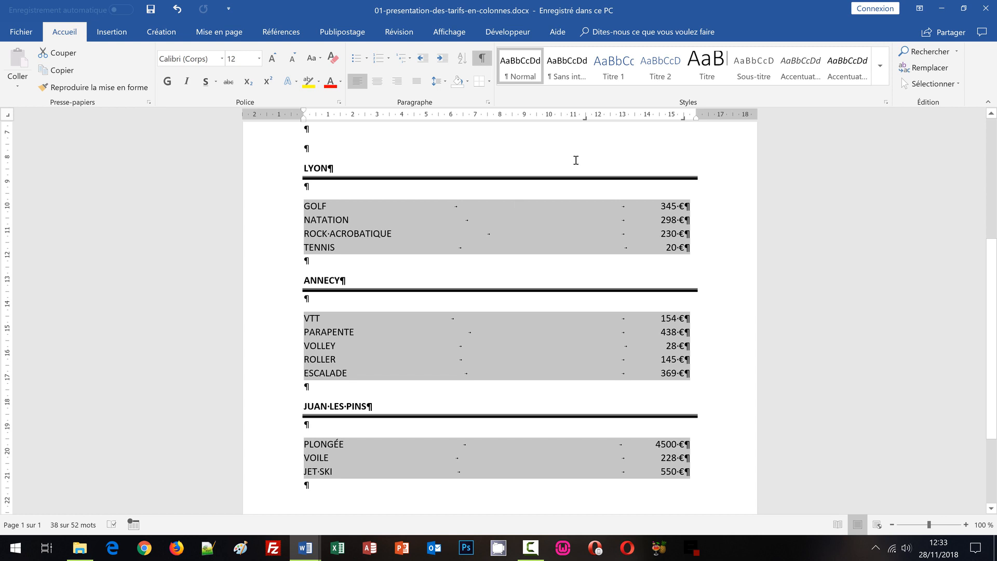
double_click(586, 119)
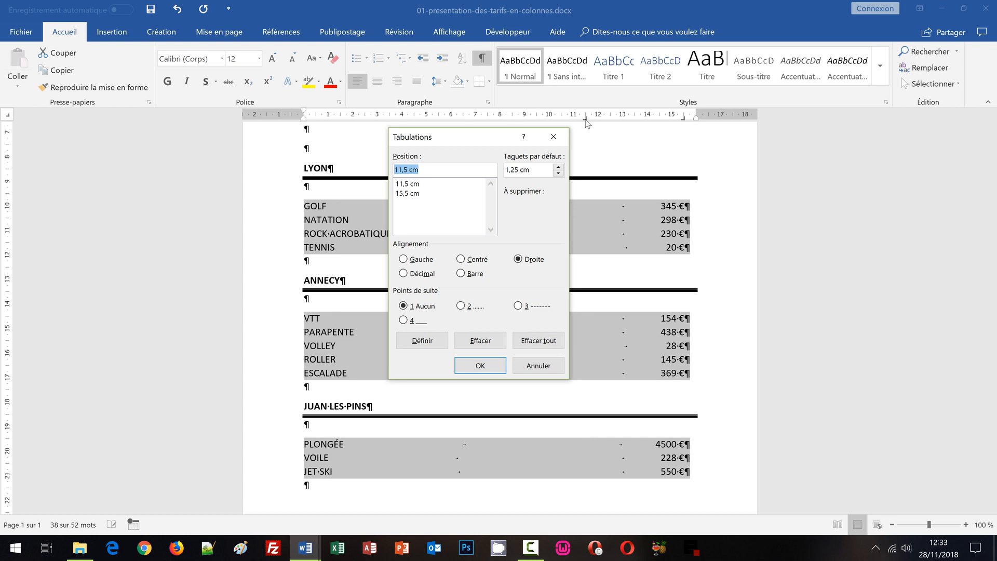
click(554, 136)
double_click(599, 120)
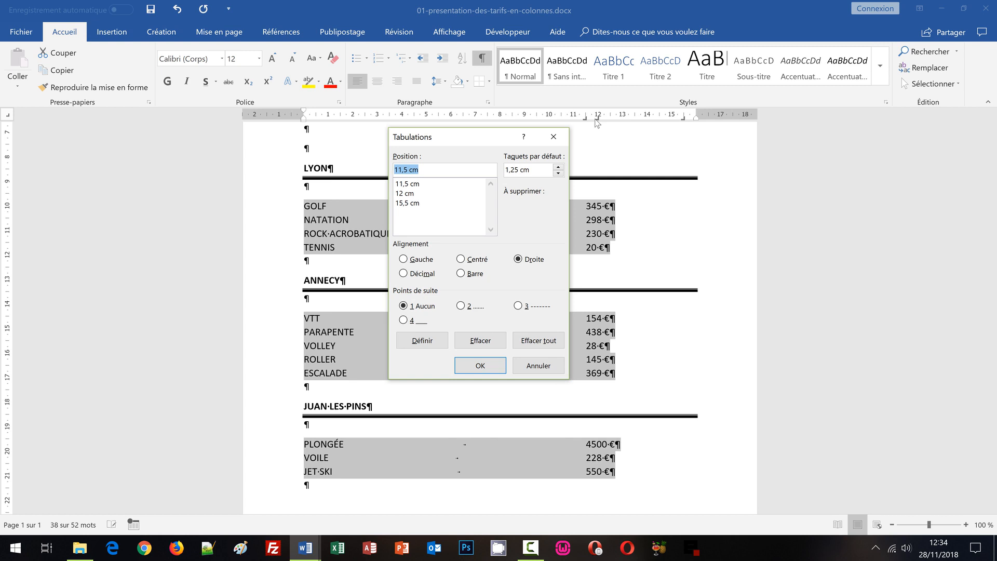
click(553, 137)
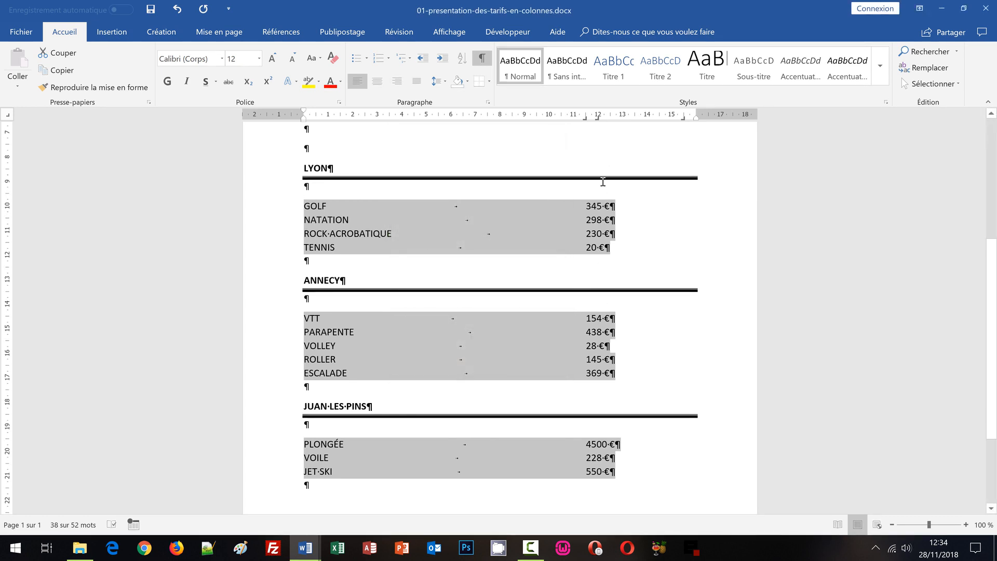
click(597, 118)
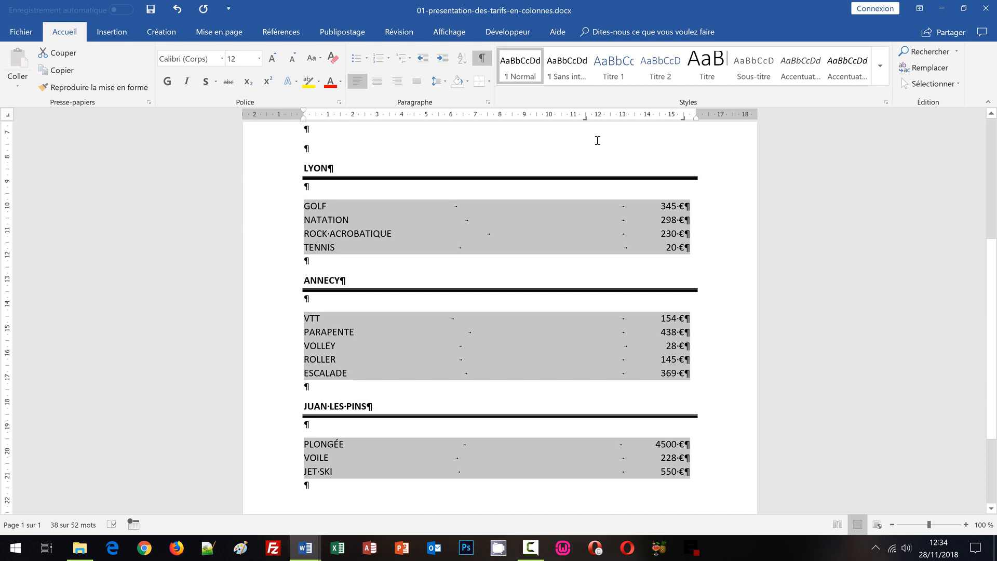
- Give the 11.5 cm right-aligned tab stop a dashed leader in all the activity lines
double_click(586, 118)
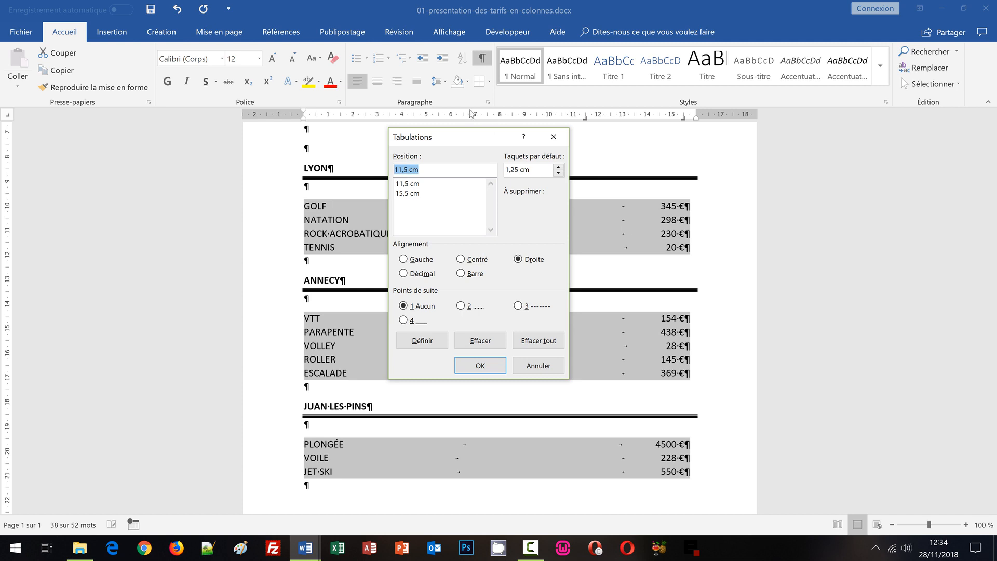
click(404, 184)
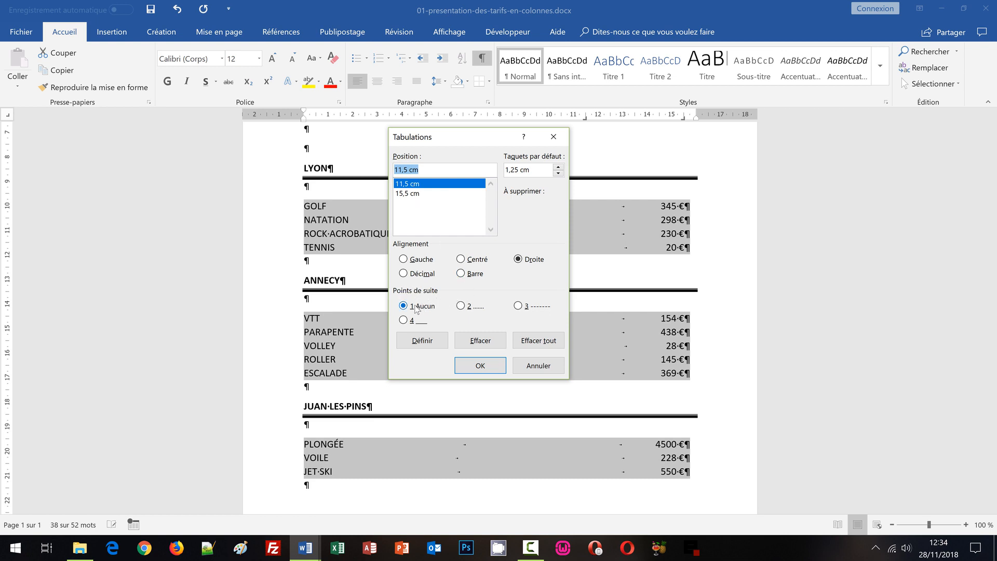
click(520, 307)
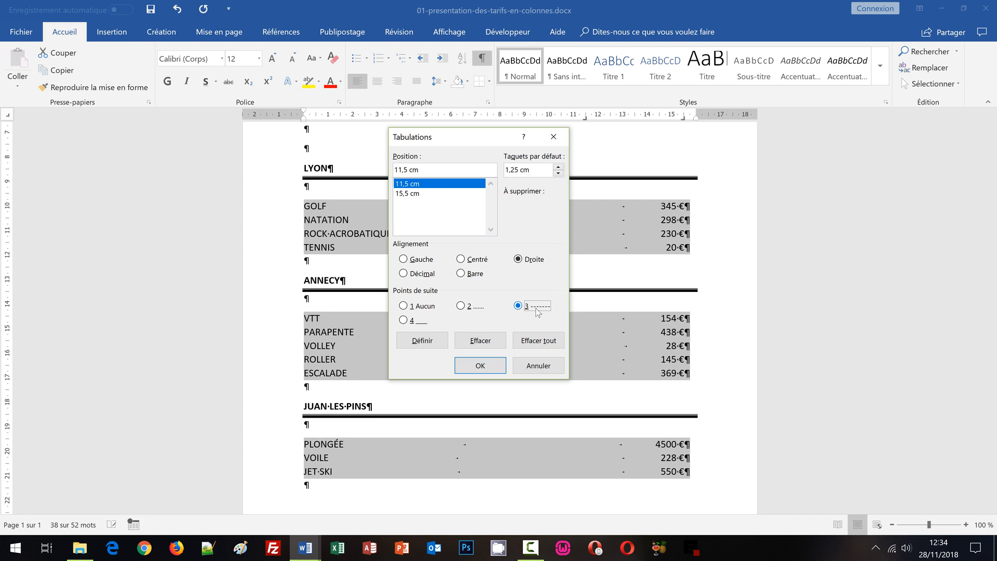
click(480, 365)
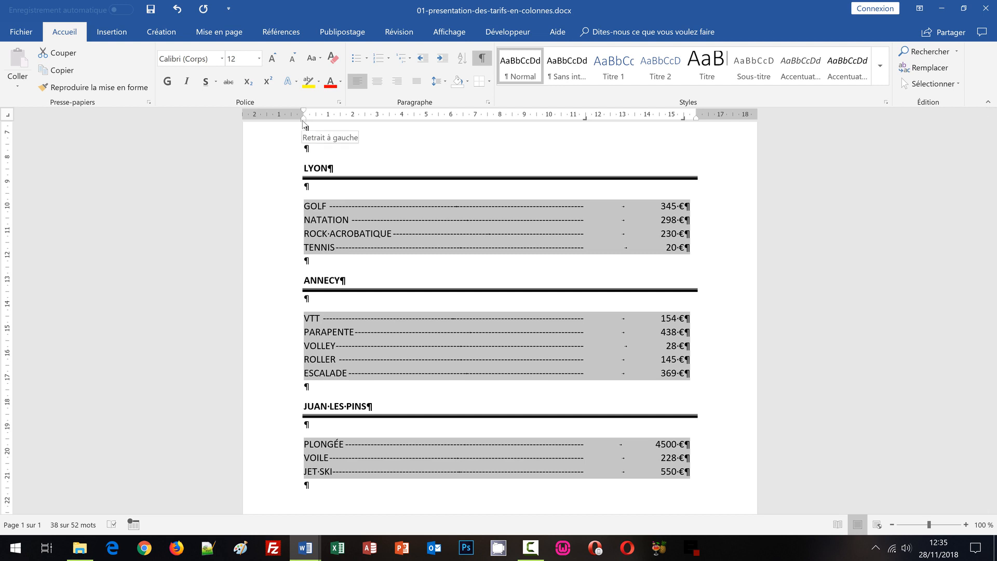
- Indent all activity lines 2 cm from the left margin and check the page in the print preview
drag(303, 124, 351, 120)
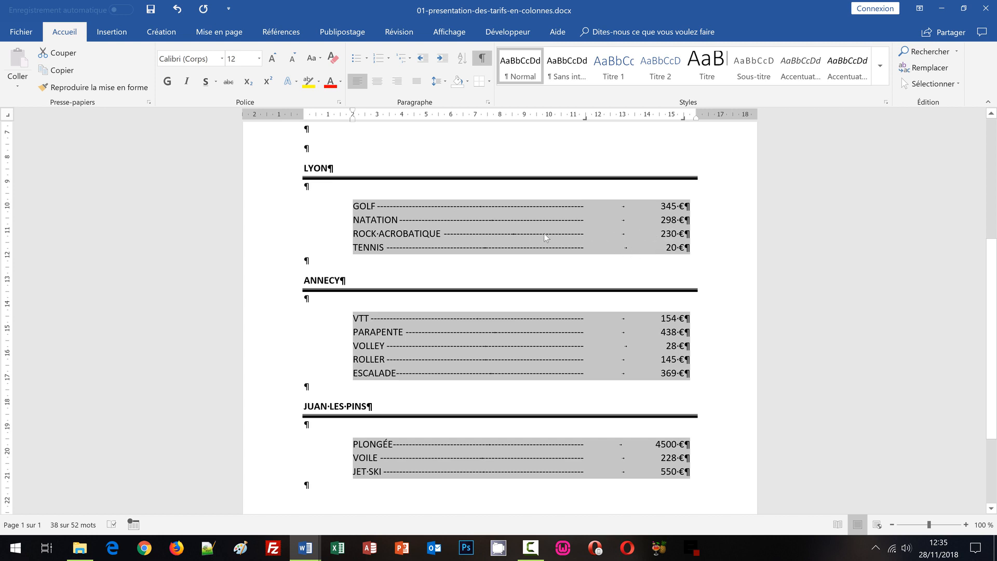
key(ctrl+p)
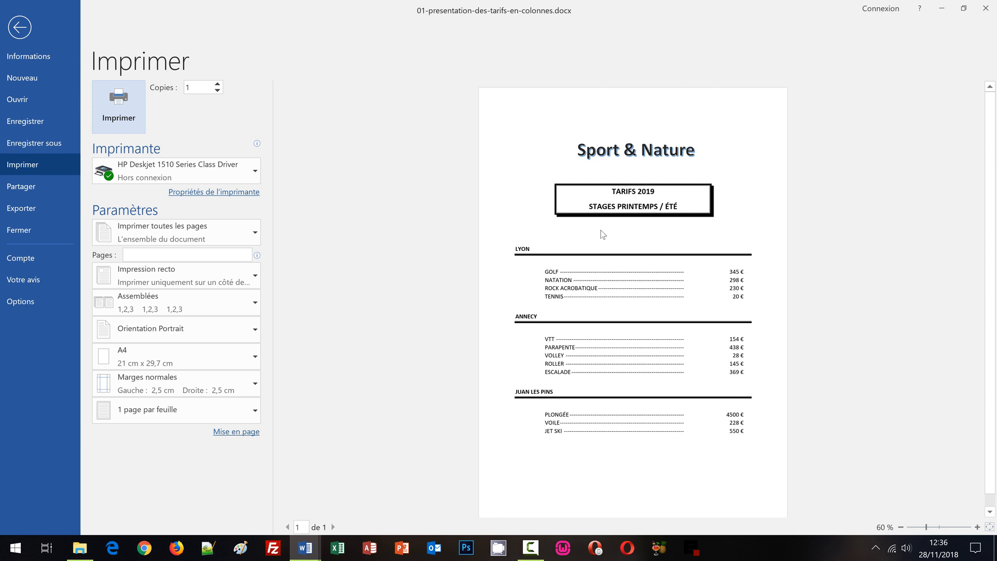
click(19, 27)
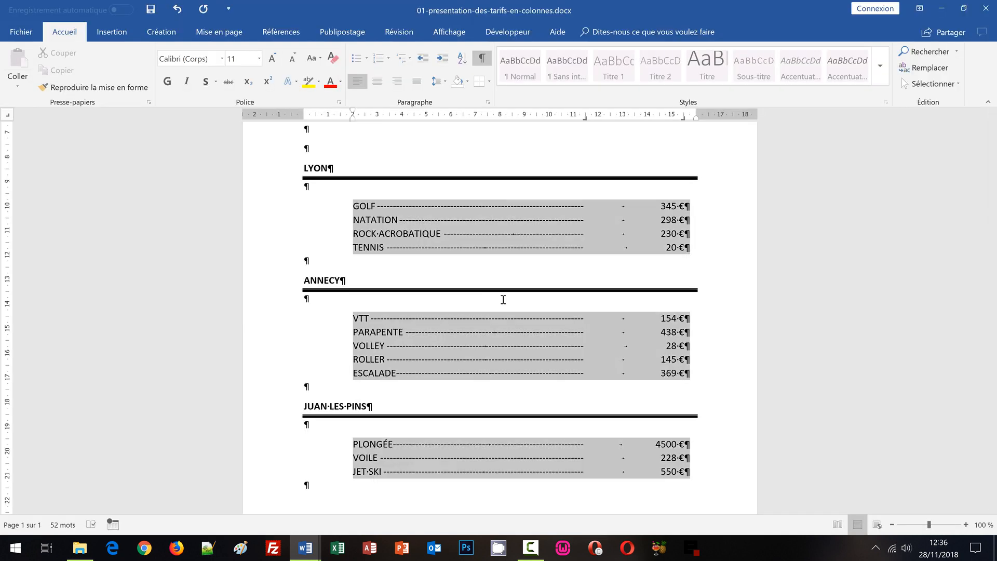